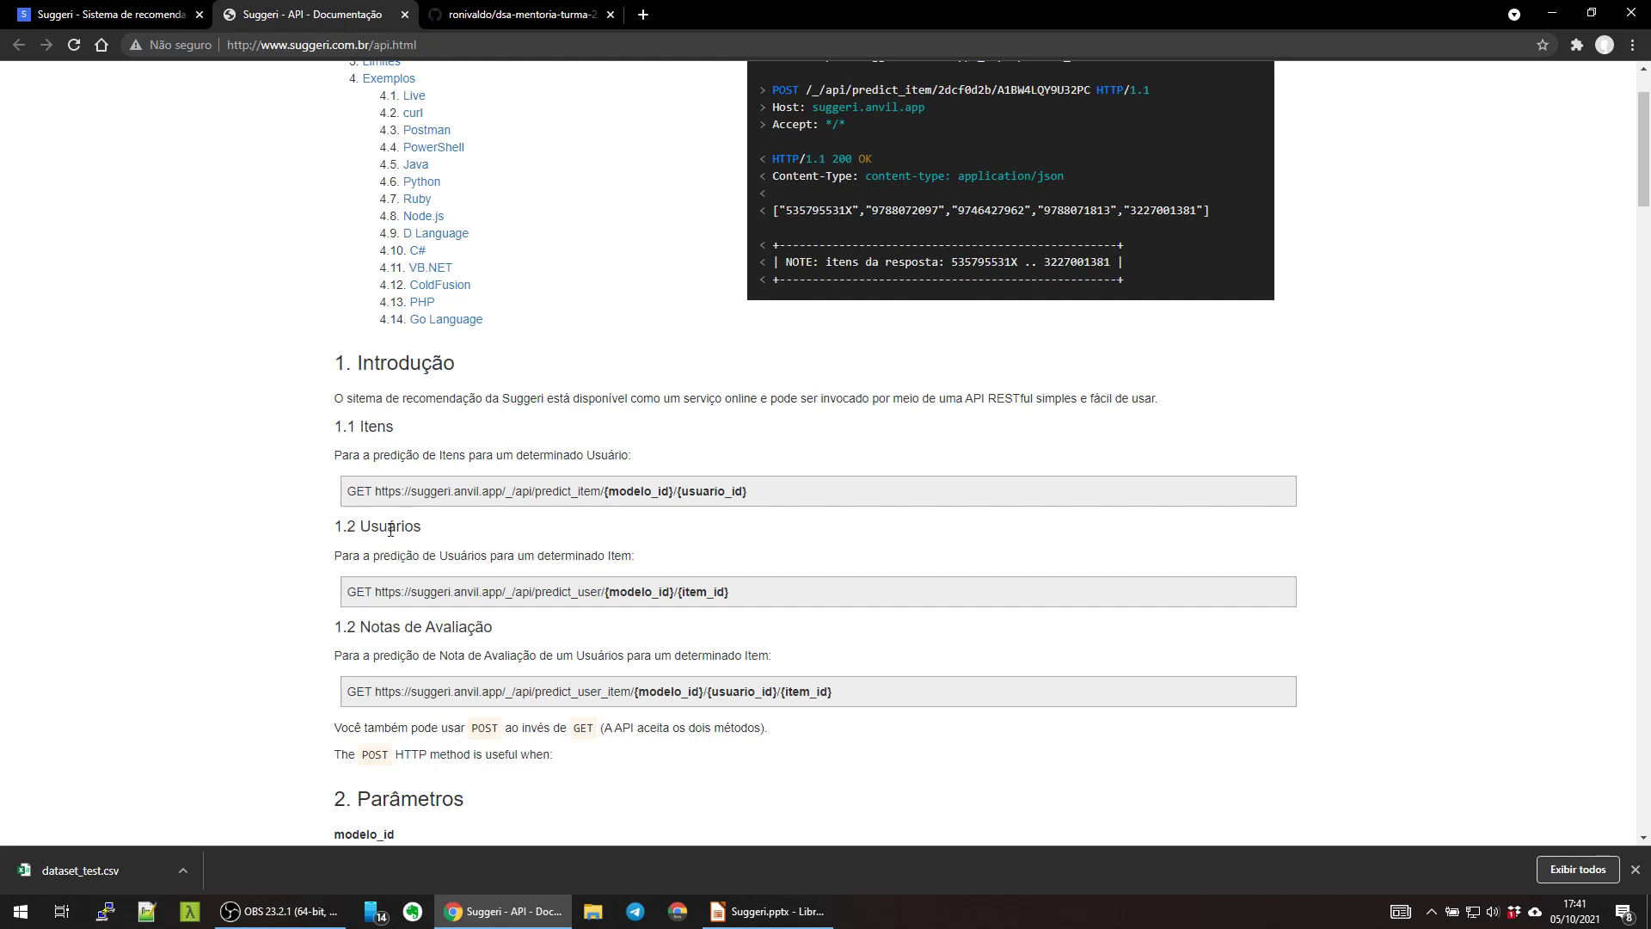
Step: Review the Itens, Usuários and Notas de Avaliação endpoints in the API introduction, continuing to the live examples
{"action": "double_click", "coordinate": [389, 526]}
{"action": "left_click_drag", "start_coordinate": [502, 636], "coordinate": [367, 630]}
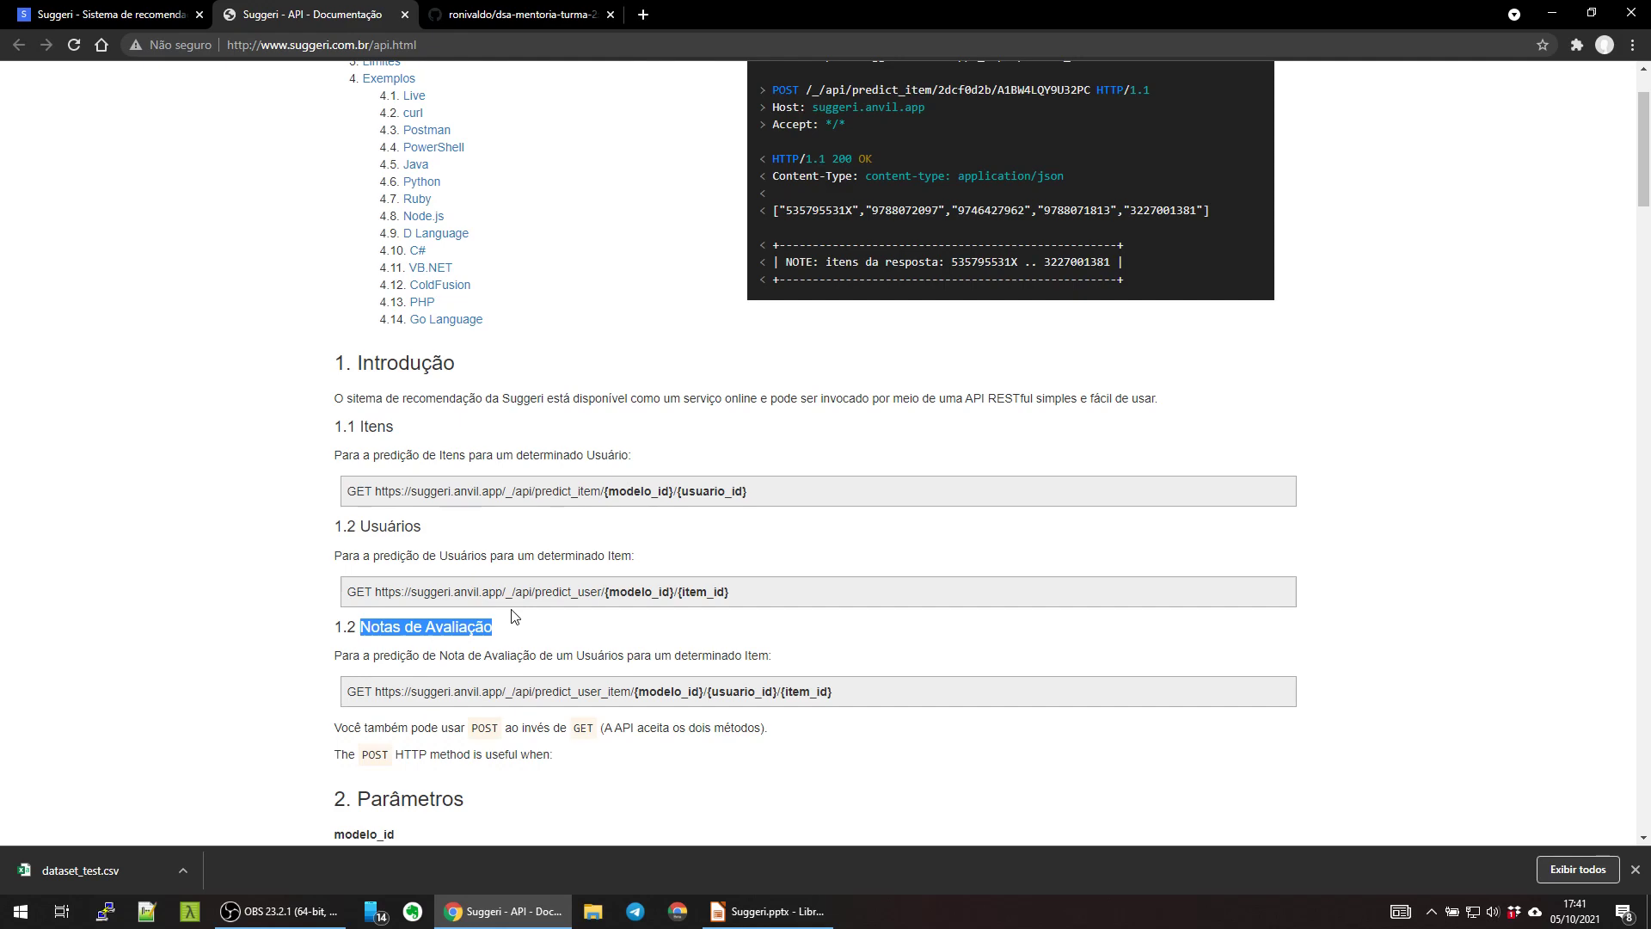
{"action": "left_click", "coordinate": [542, 624]}
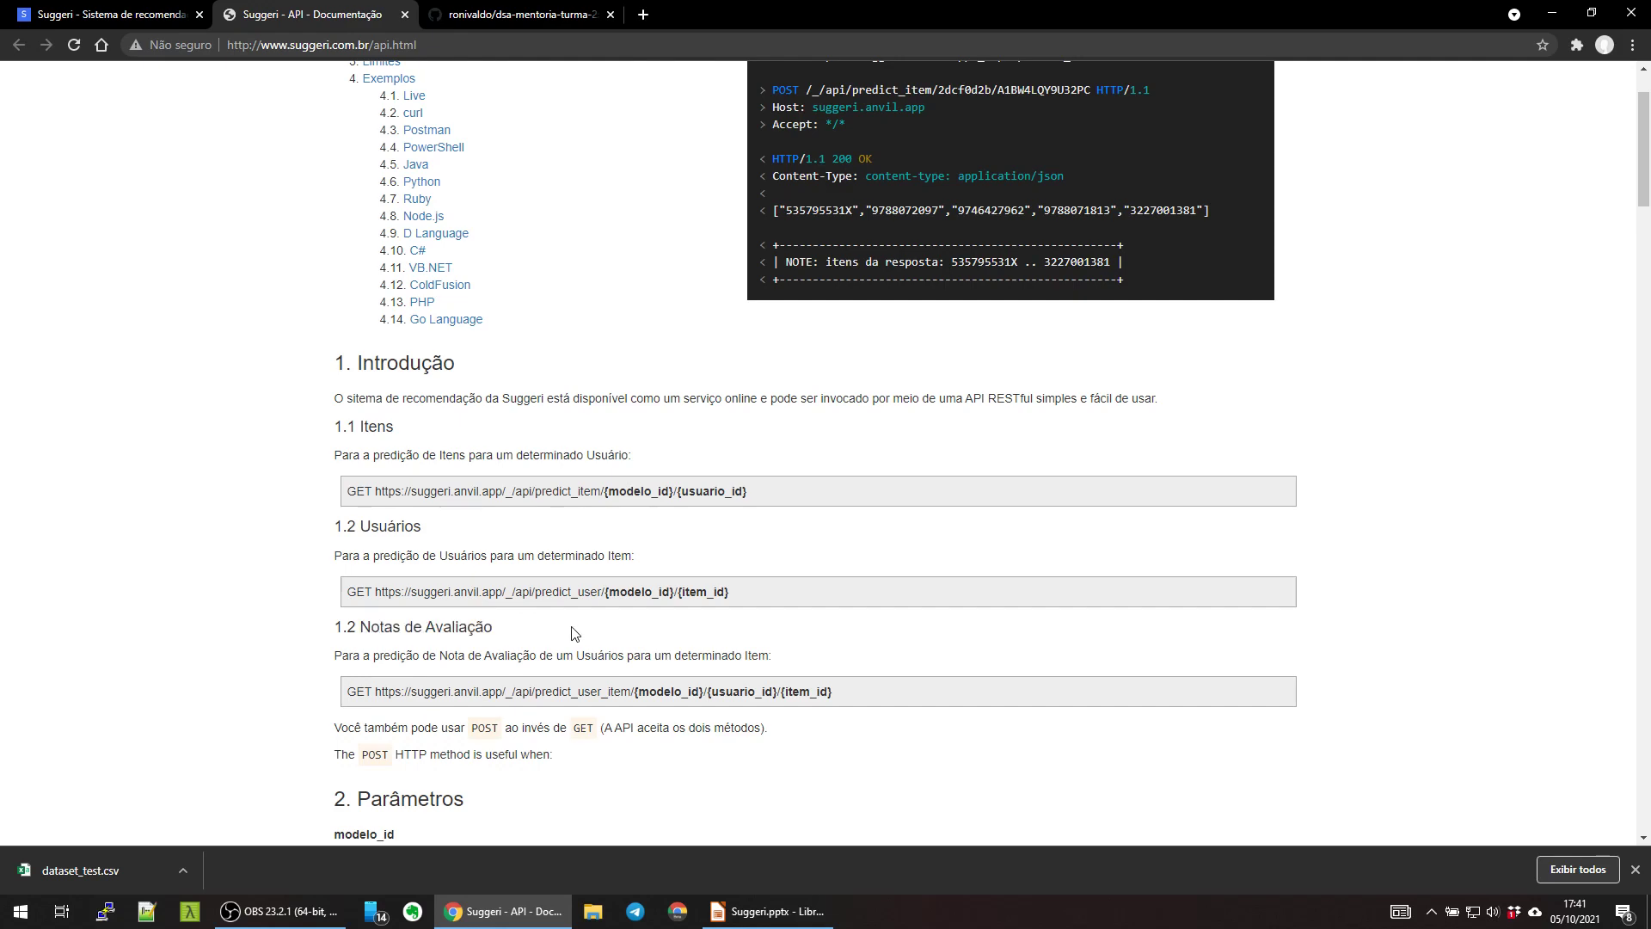
{"action": "scroll", "coordinate": [575, 634], "scroll_direction": "down", "scroll_amount": 9}
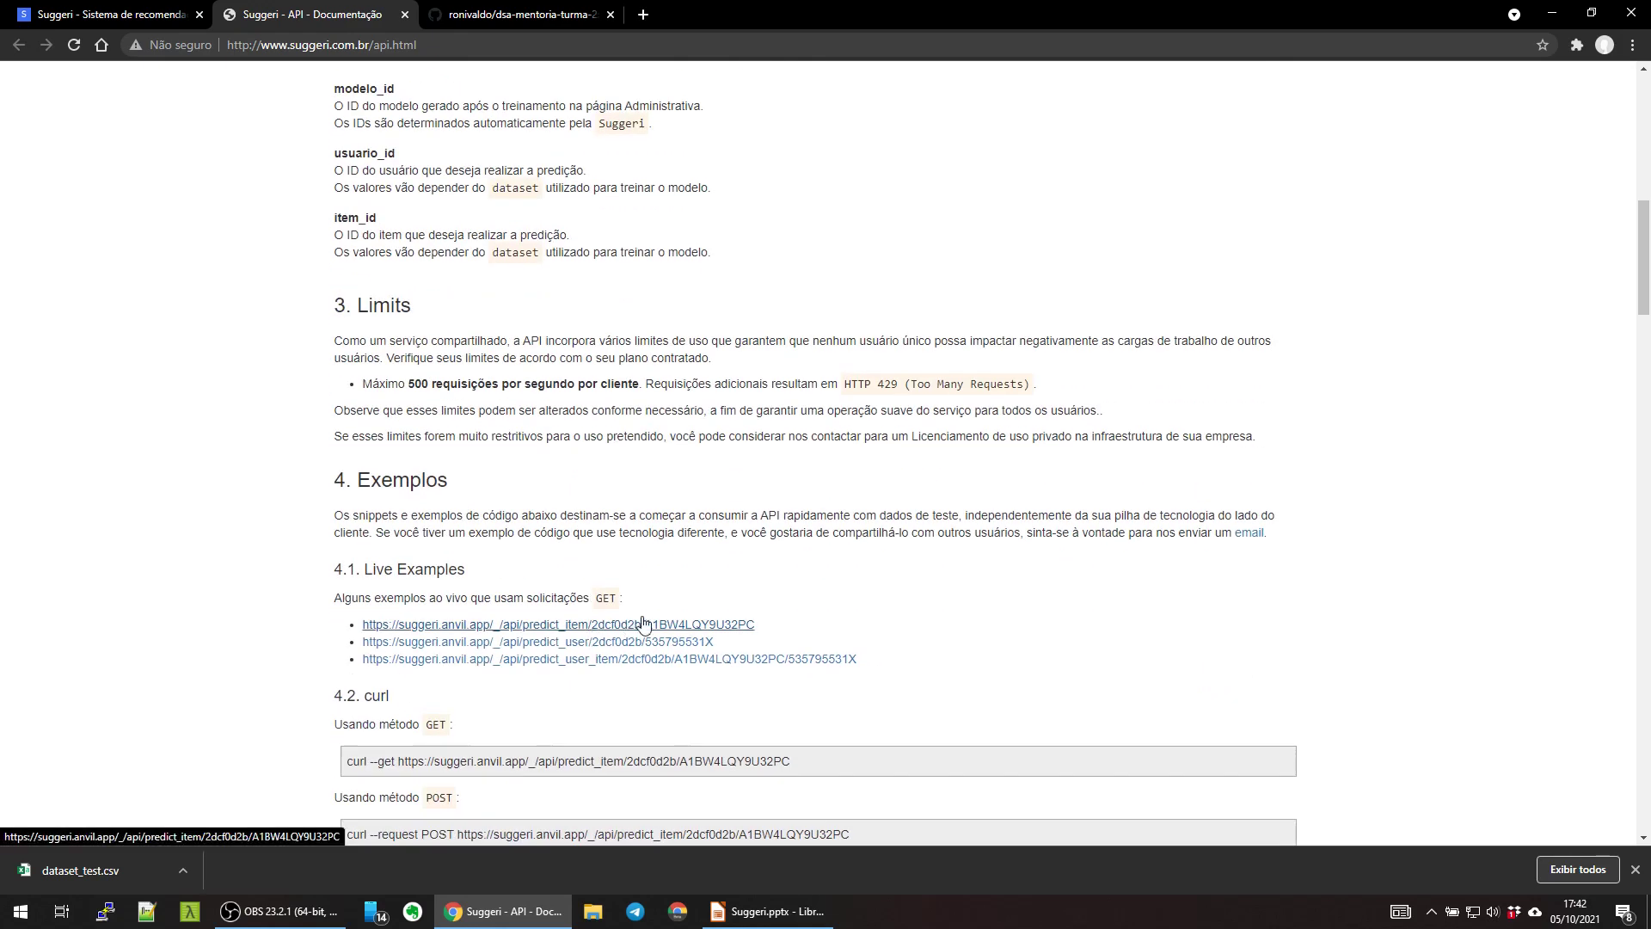
{"action": "scroll", "coordinate": [644, 622], "scroll_direction": "down", "scroll_amount": 5}
{"action": "scroll", "coordinate": [826, 585], "scroll_direction": "up", "scroll_amount": 2}
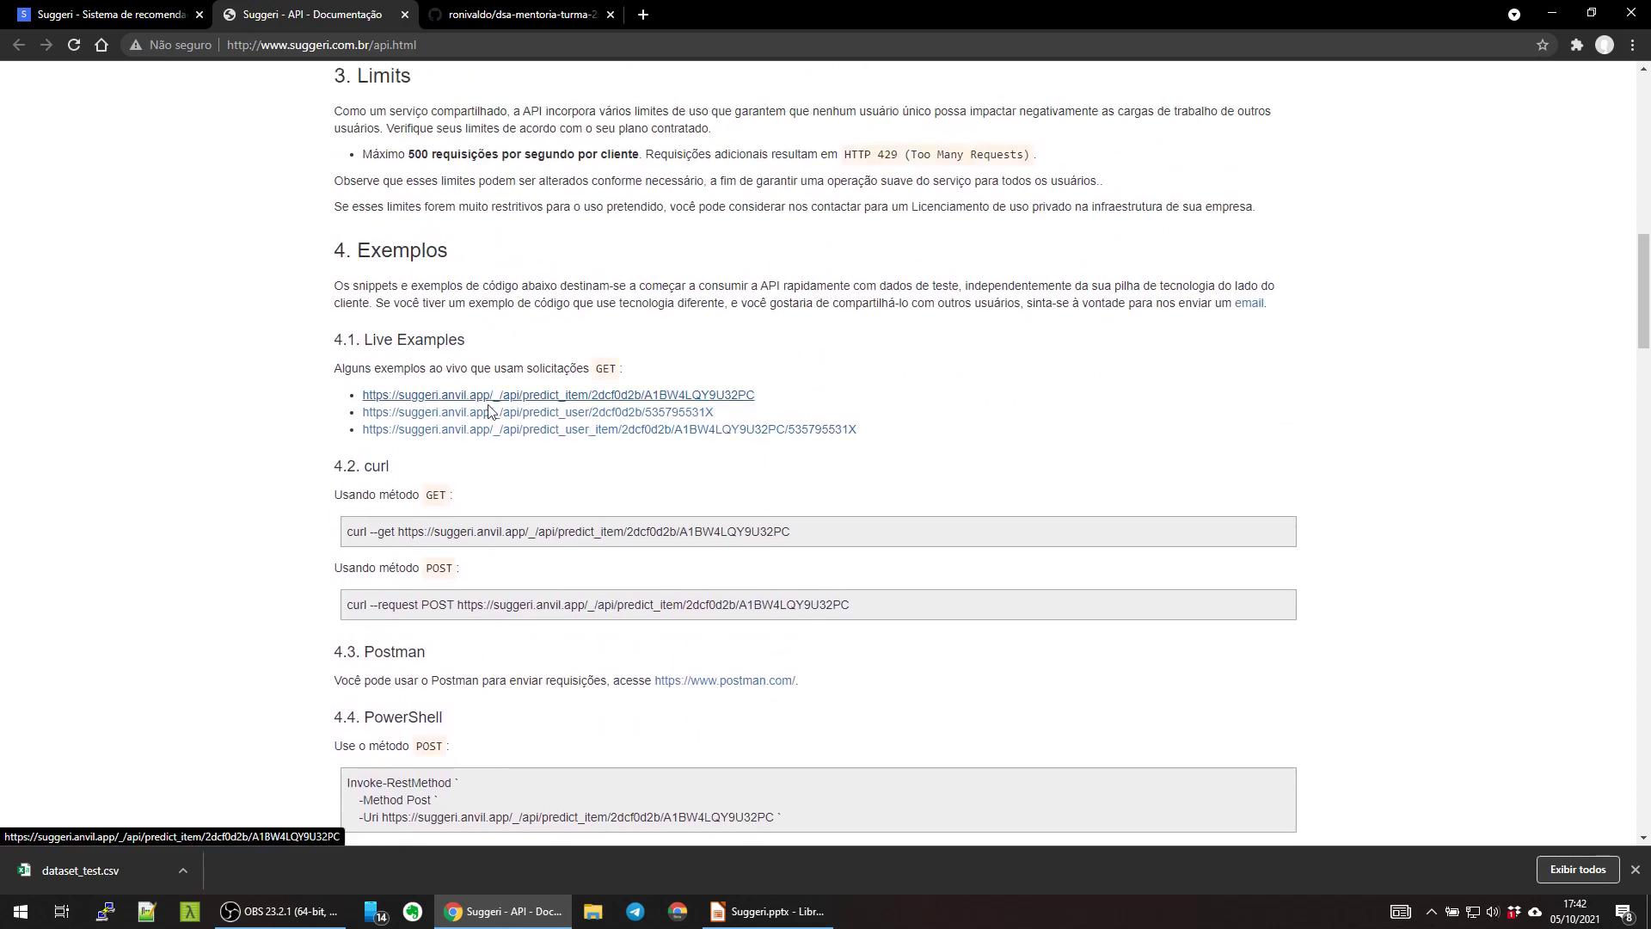
Step: Open the live predict_item GET example, highlight its entire response, and return to the API documentation
{"action": "left_click", "coordinate": [702, 398]}
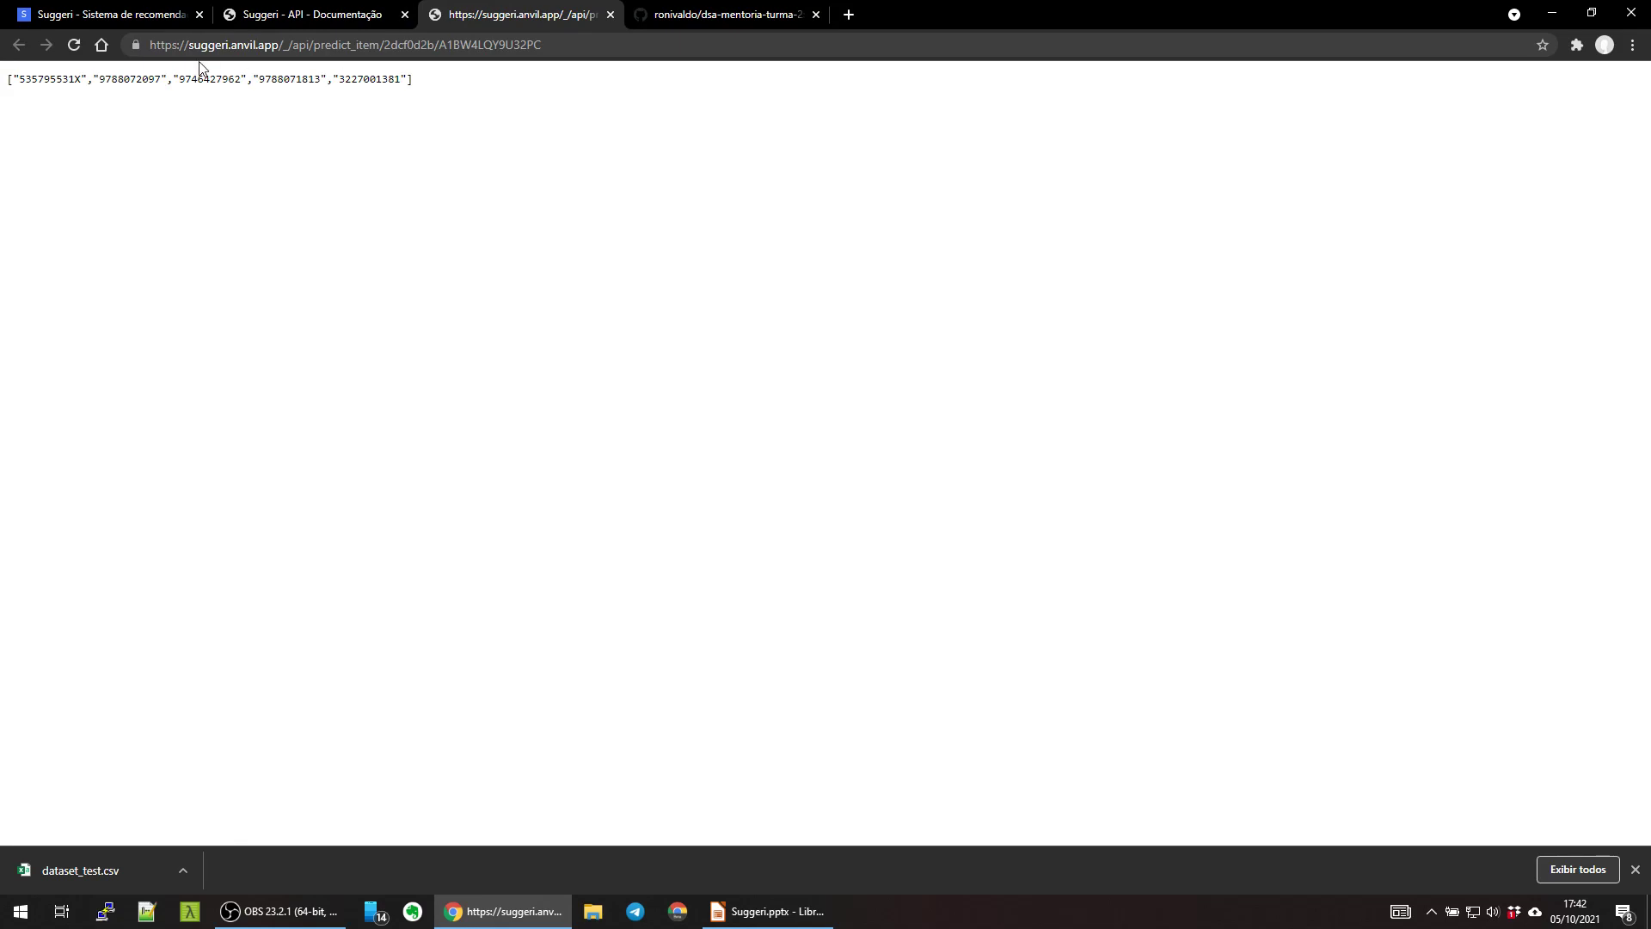
{"action": "left_click", "coordinate": [199, 45]}
{"action": "left_click", "coordinate": [316, 115]}
{"action": "key", "text": "ctrl+a"}
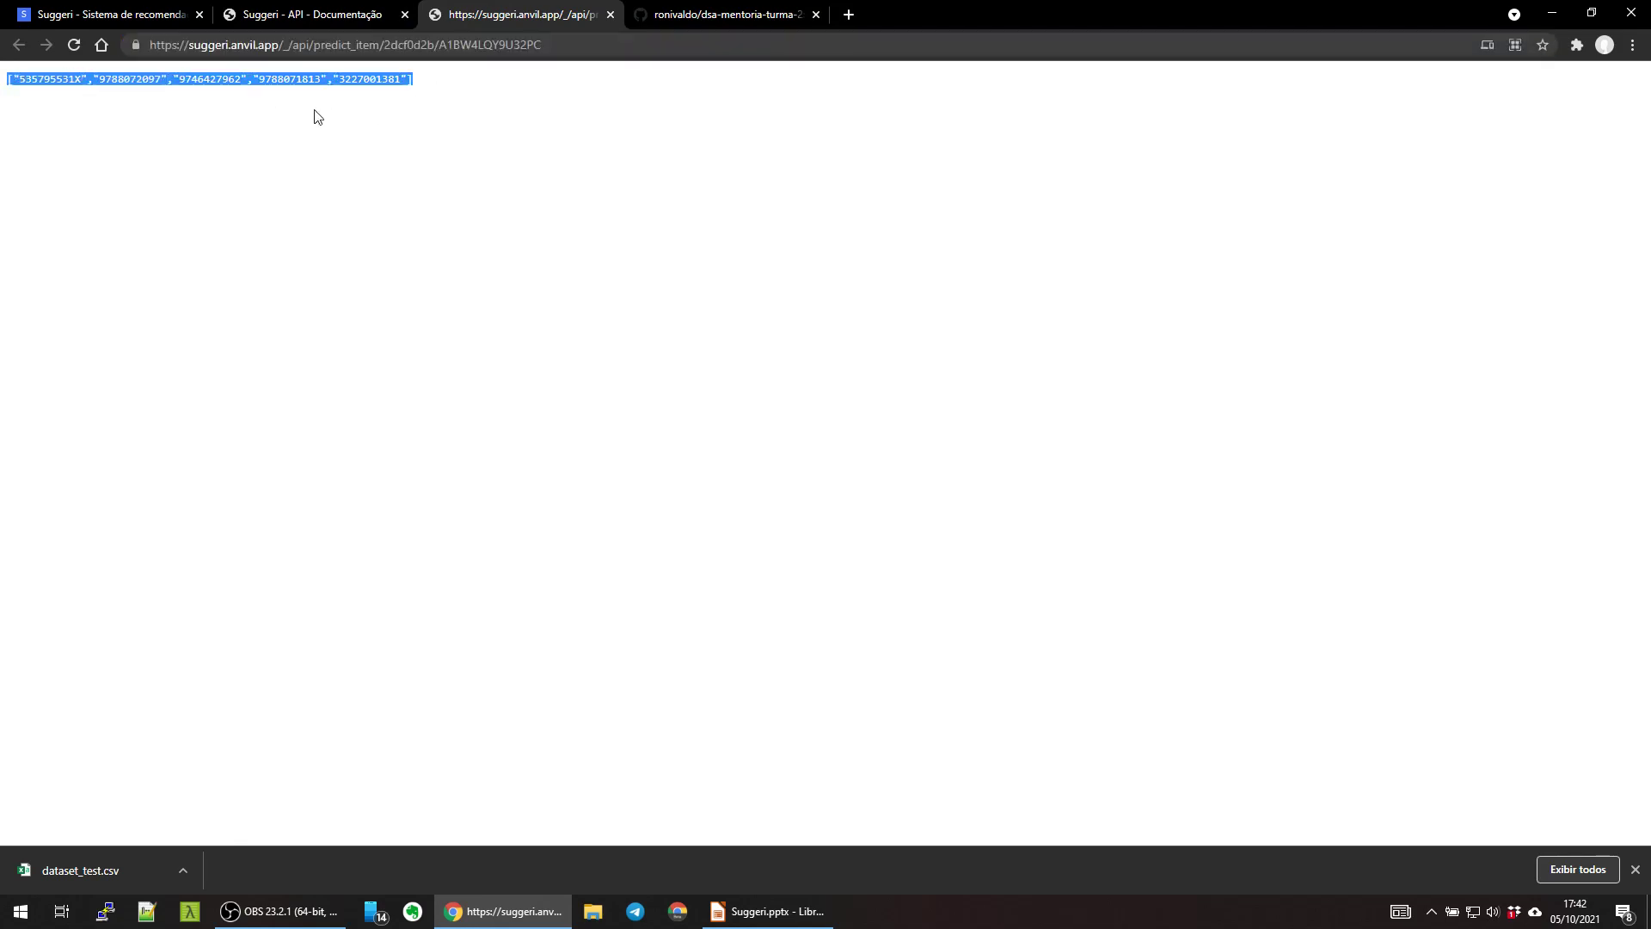
{"action": "left_click", "coordinate": [307, 14]}
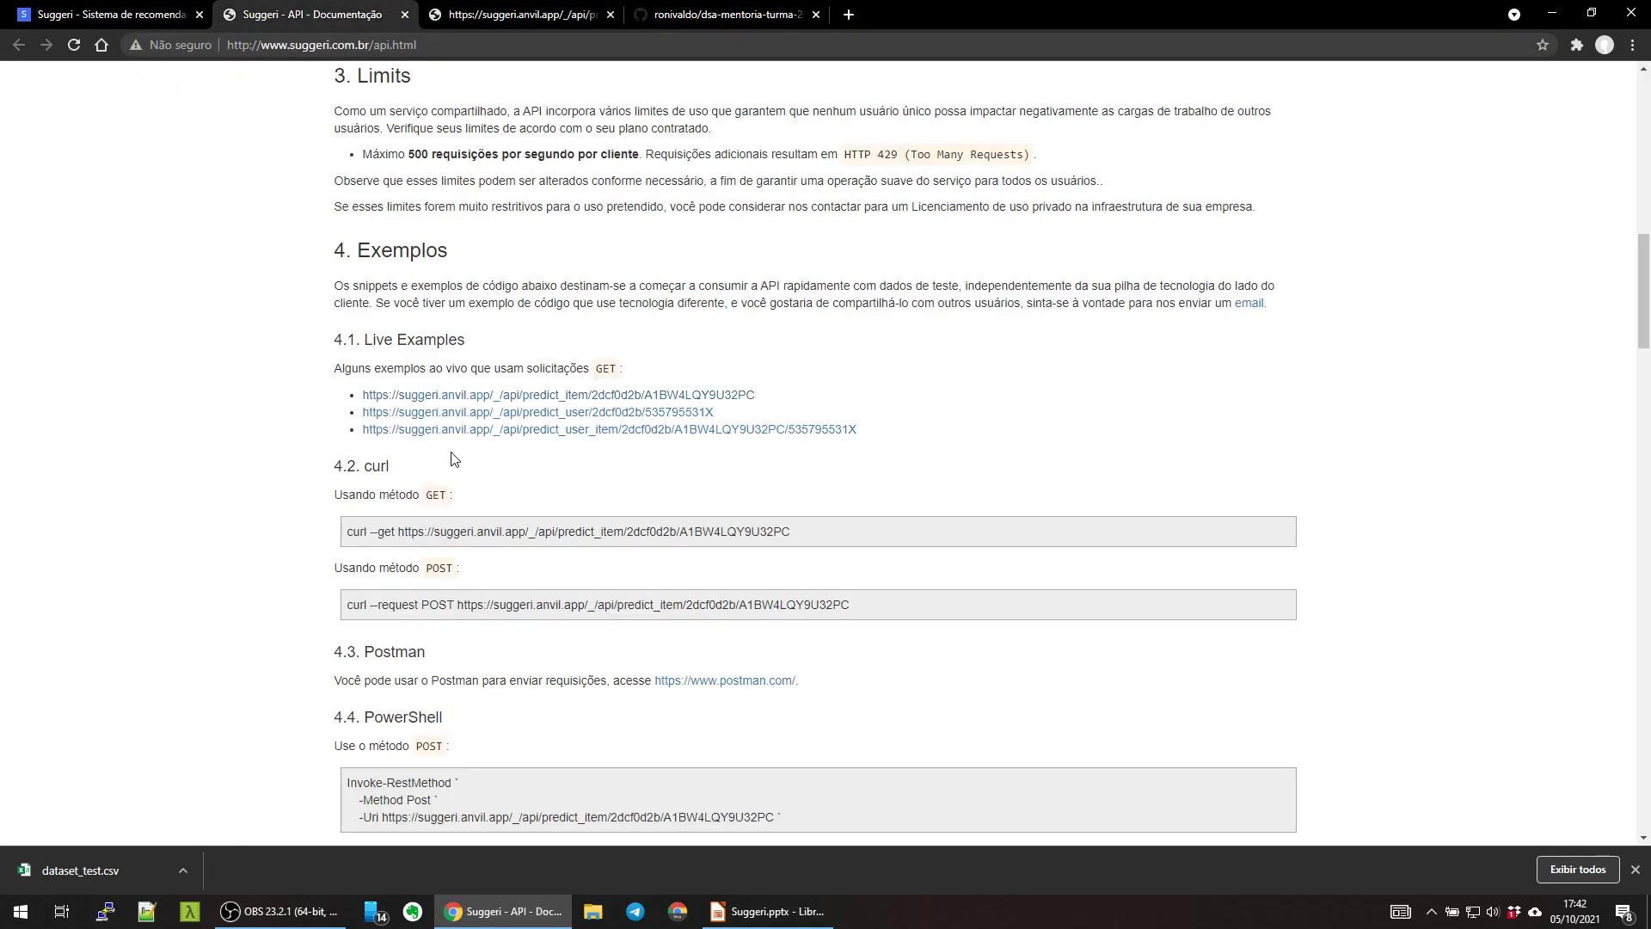
Step: Examine the code examples in the API documentation, including the Python snippet that sends a POST request
{"action": "scroll", "coordinate": [737, 505], "scroll_direction": "down", "scroll_amount": 2}
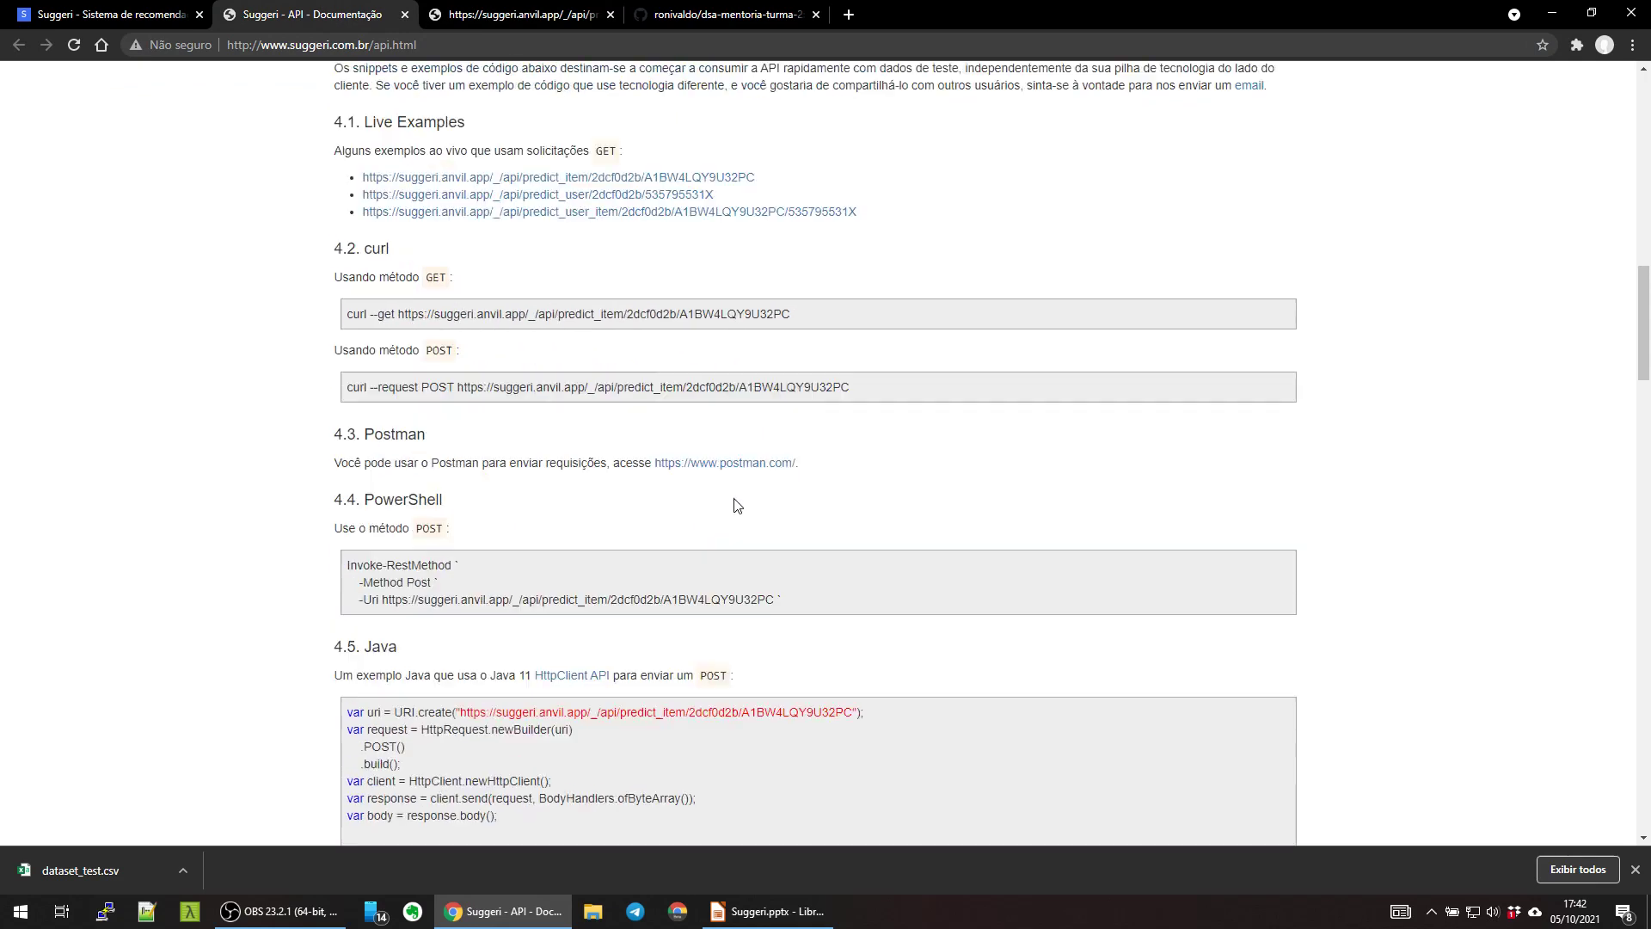
{"action": "scroll", "coordinate": [737, 504], "scroll_direction": "up", "scroll_amount": 15}
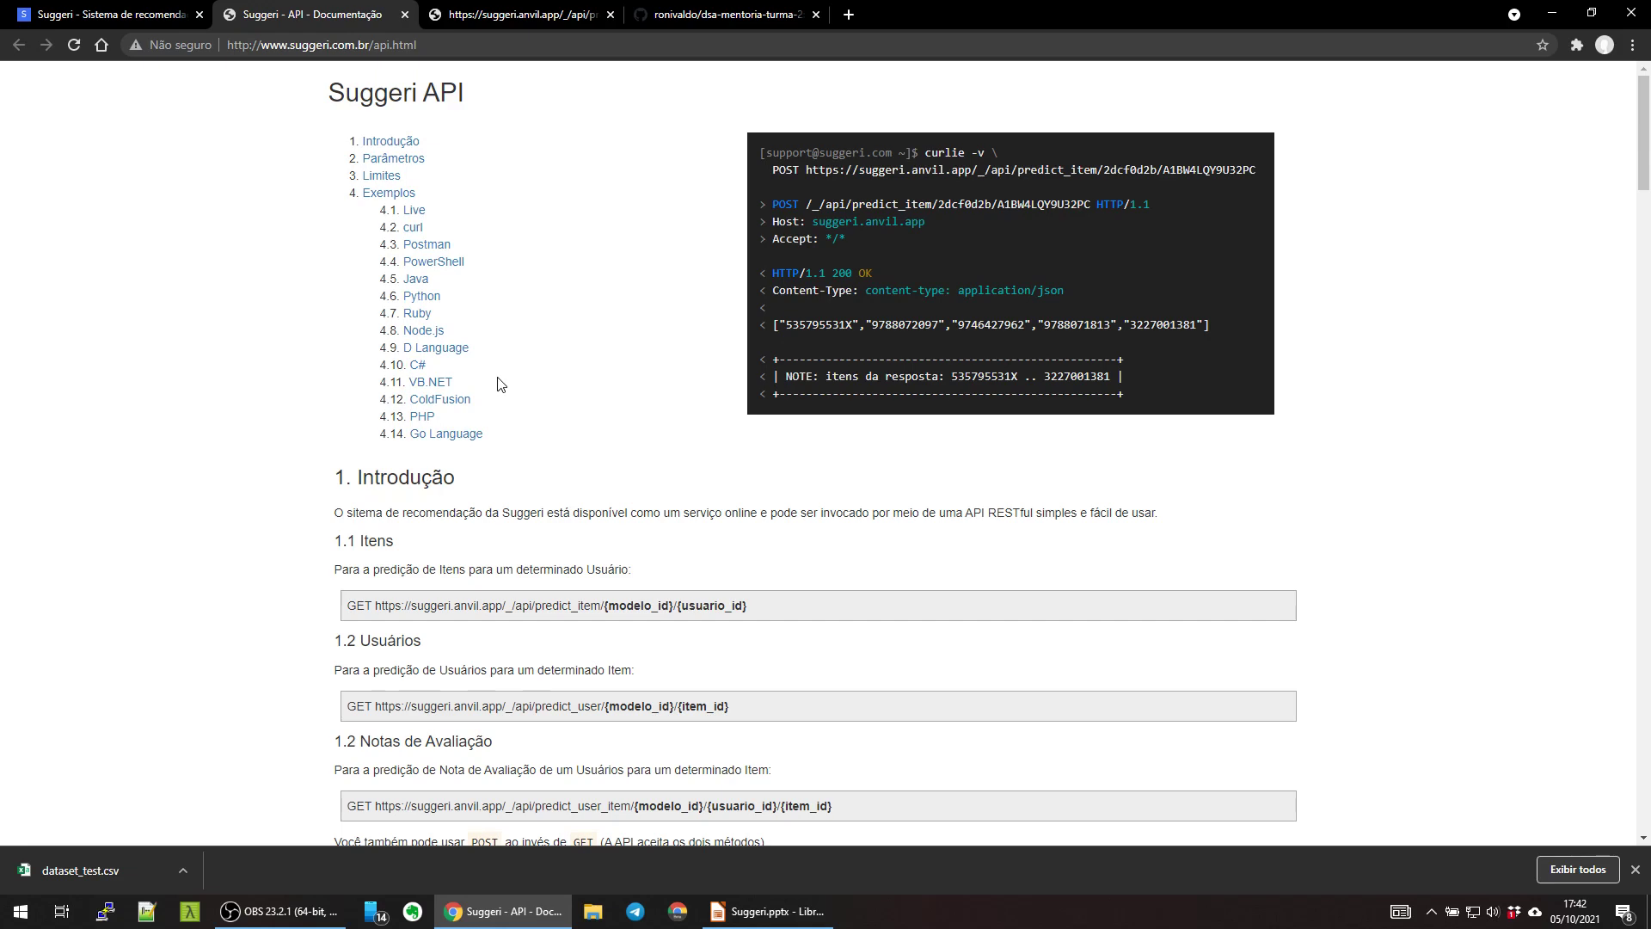
{"action": "left_click", "coordinate": [423, 298]}
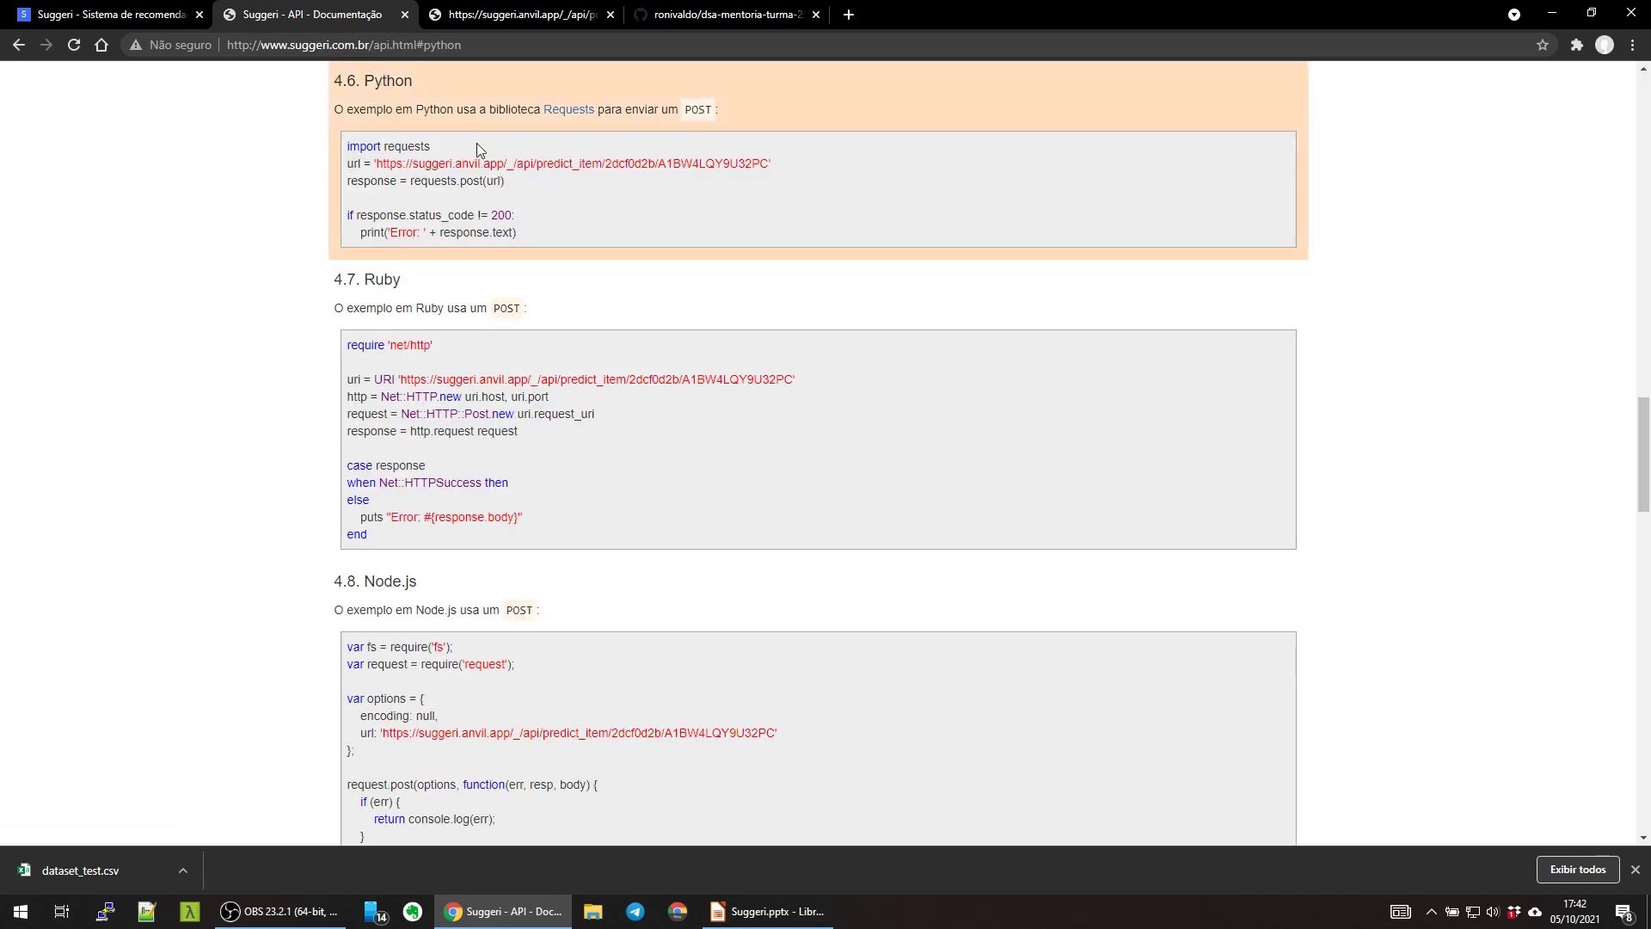
{"action": "left_click_drag", "start_coordinate": [519, 234], "coordinate": [339, 145]}
{"action": "left_click", "coordinate": [597, 212]}
{"action": "scroll", "coordinate": [594, 224], "scroll_direction": "up", "scroll_amount": 5}
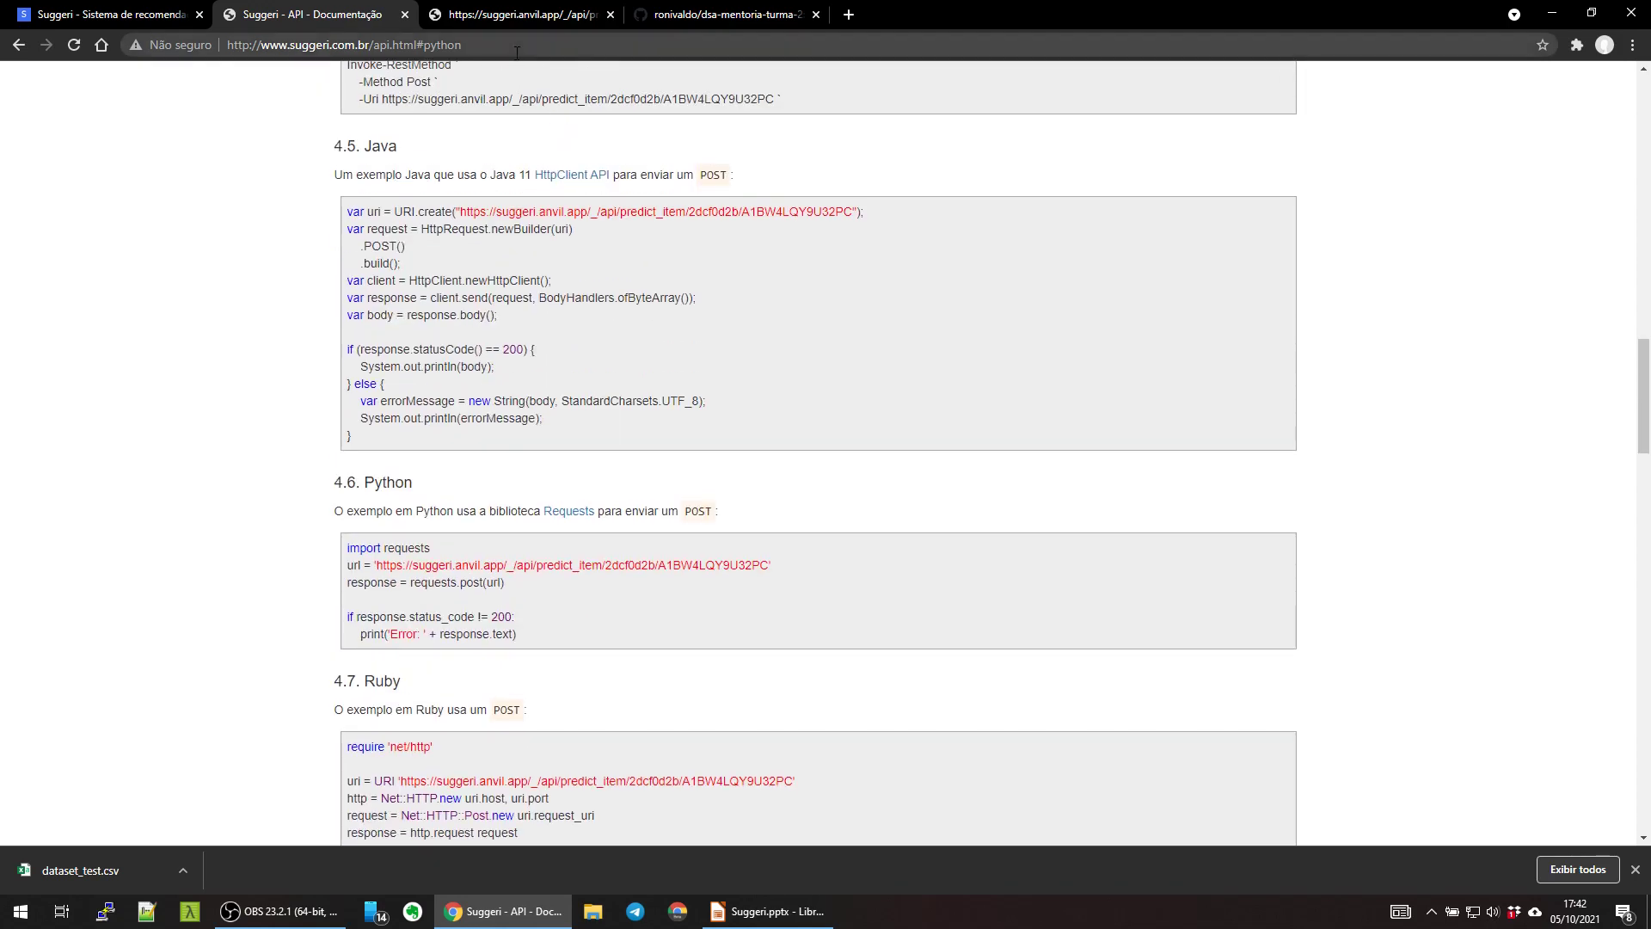
{"action": "scroll", "coordinate": [450, 375], "scroll_direction": "up", "scroll_amount": 8}
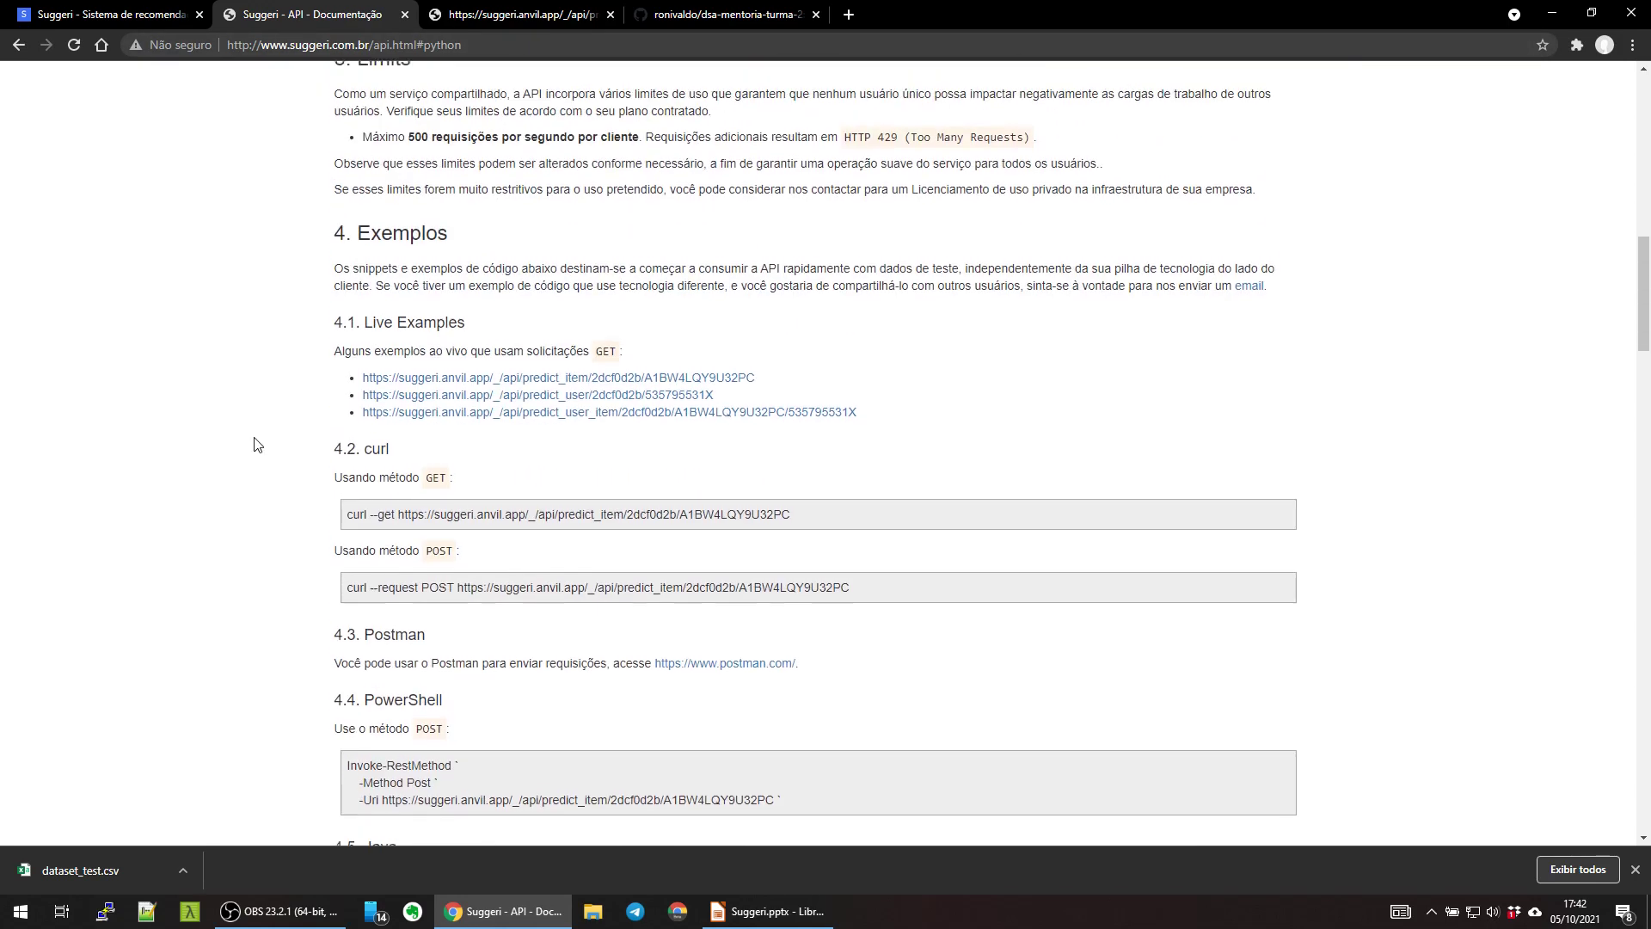
Step: Return to the Suggeri home page and open the Tutorial from its documentation entries
{"action": "key", "text": "ctrl+shift+Tab"}
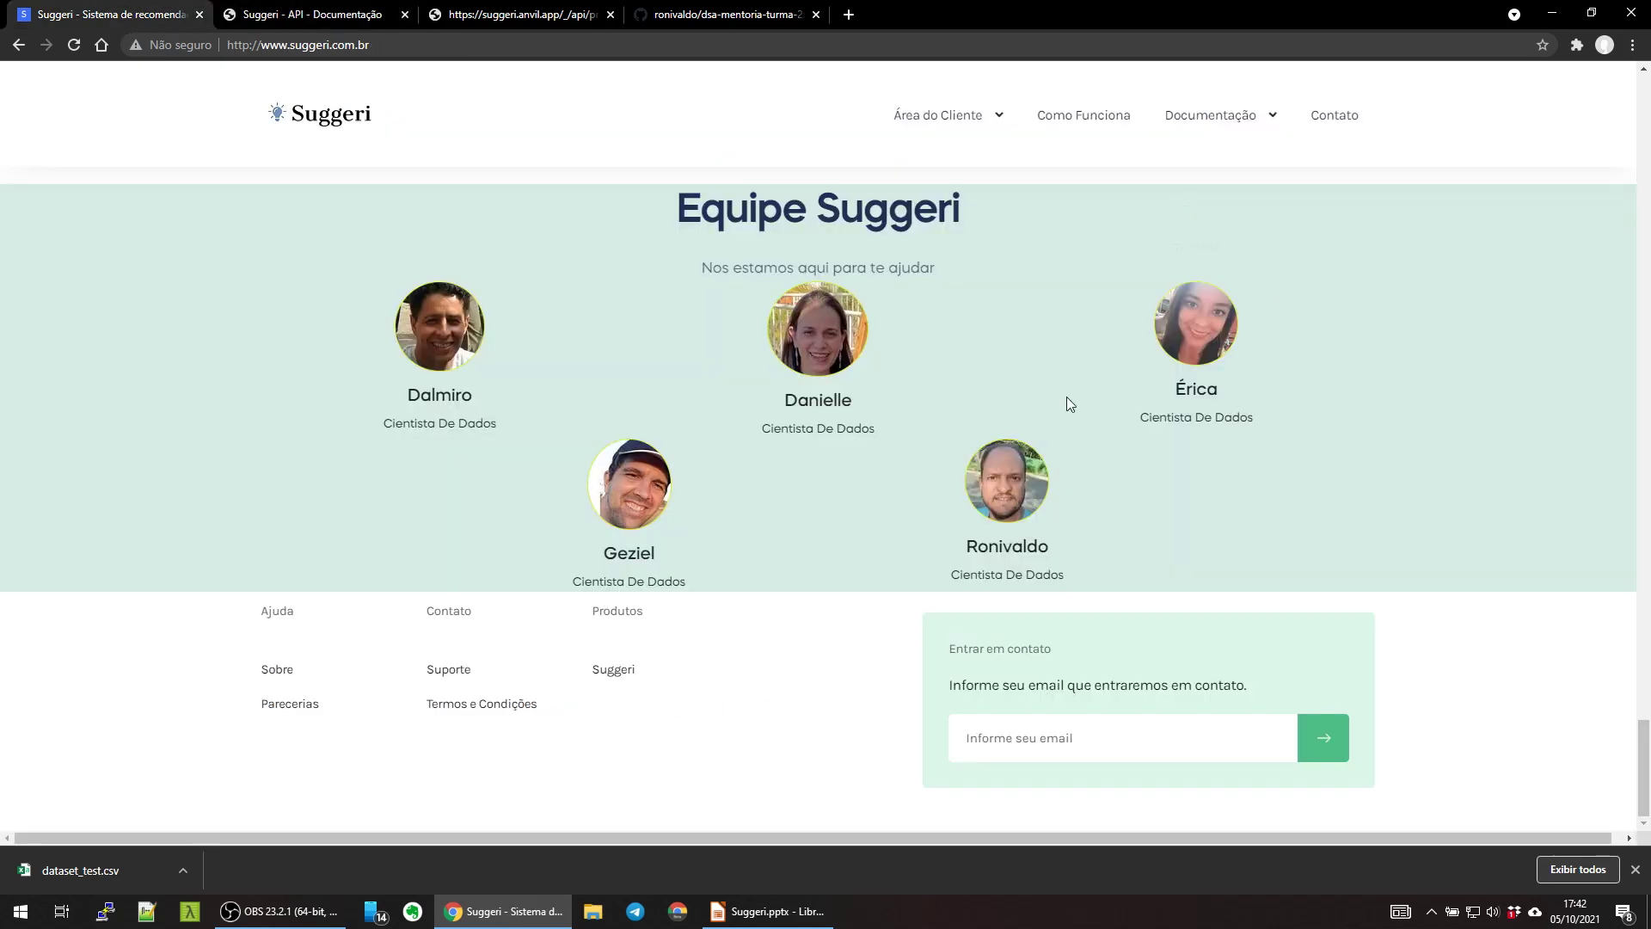
{"action": "mouse_move", "coordinate": [1264, 137]}
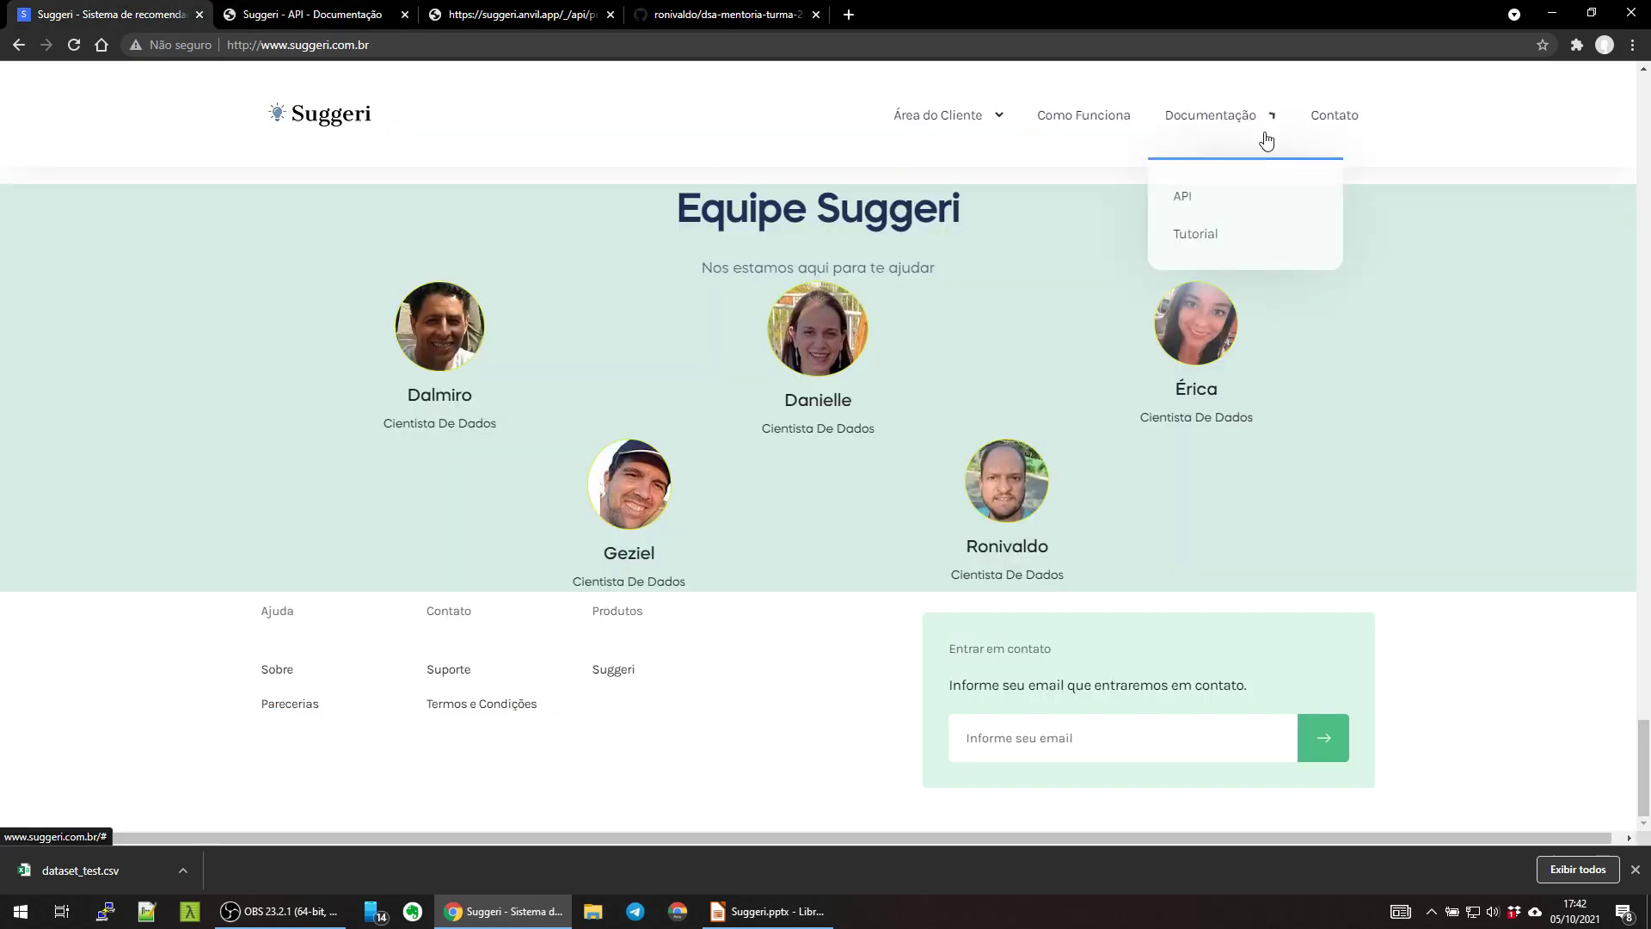
{"action": "left_click", "coordinate": [1200, 240]}
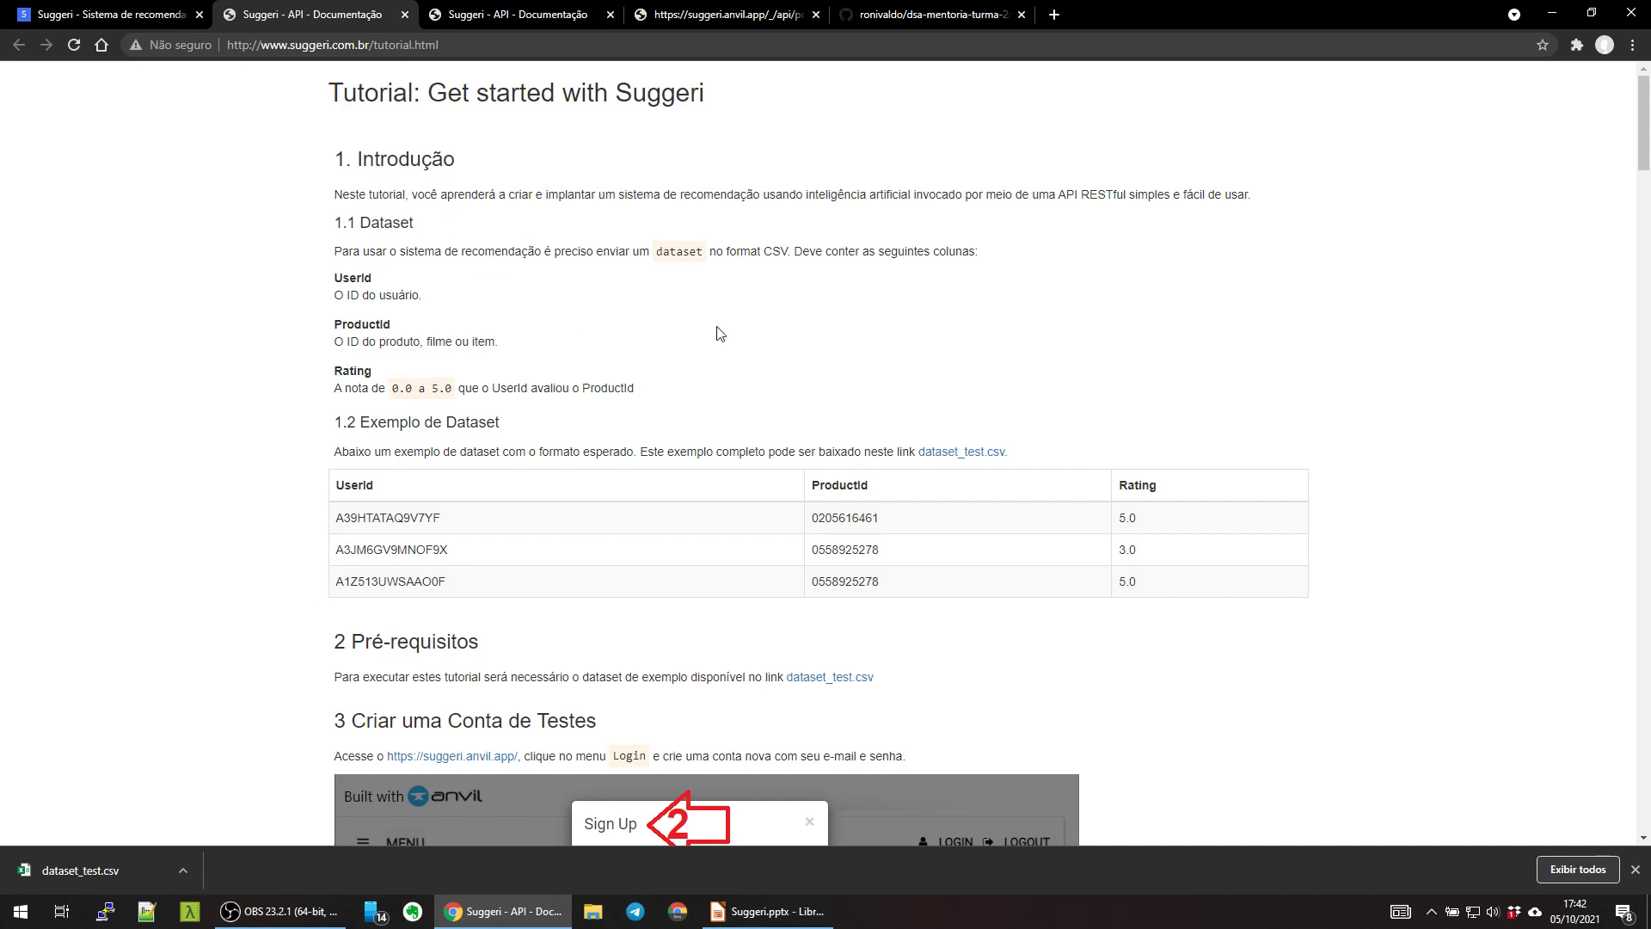
Step: Examine the tutorial's required dataset columns UserId, ProductId and Rating, and the example dataset table
{"action": "double_click", "coordinate": [680, 252]}
{"action": "left_click", "coordinate": [700, 284]}
{"action": "left_click_drag", "start_coordinate": [339, 282], "coordinate": [675, 398]}
{"action": "left_click", "coordinate": [596, 418]}
{"action": "double_click", "coordinate": [360, 489]}
{"action": "double_click", "coordinate": [839, 485]}
{"action": "double_click", "coordinate": [1137, 485]}
{"action": "left_click", "coordinate": [1180, 504]}
Step: Open the tutorial's dataset_test.csv example link in a new tab and look through the file's rows on GitHub
{"action": "right_click", "coordinate": [963, 458]}
{"action": "left_click", "coordinate": [1017, 464]}
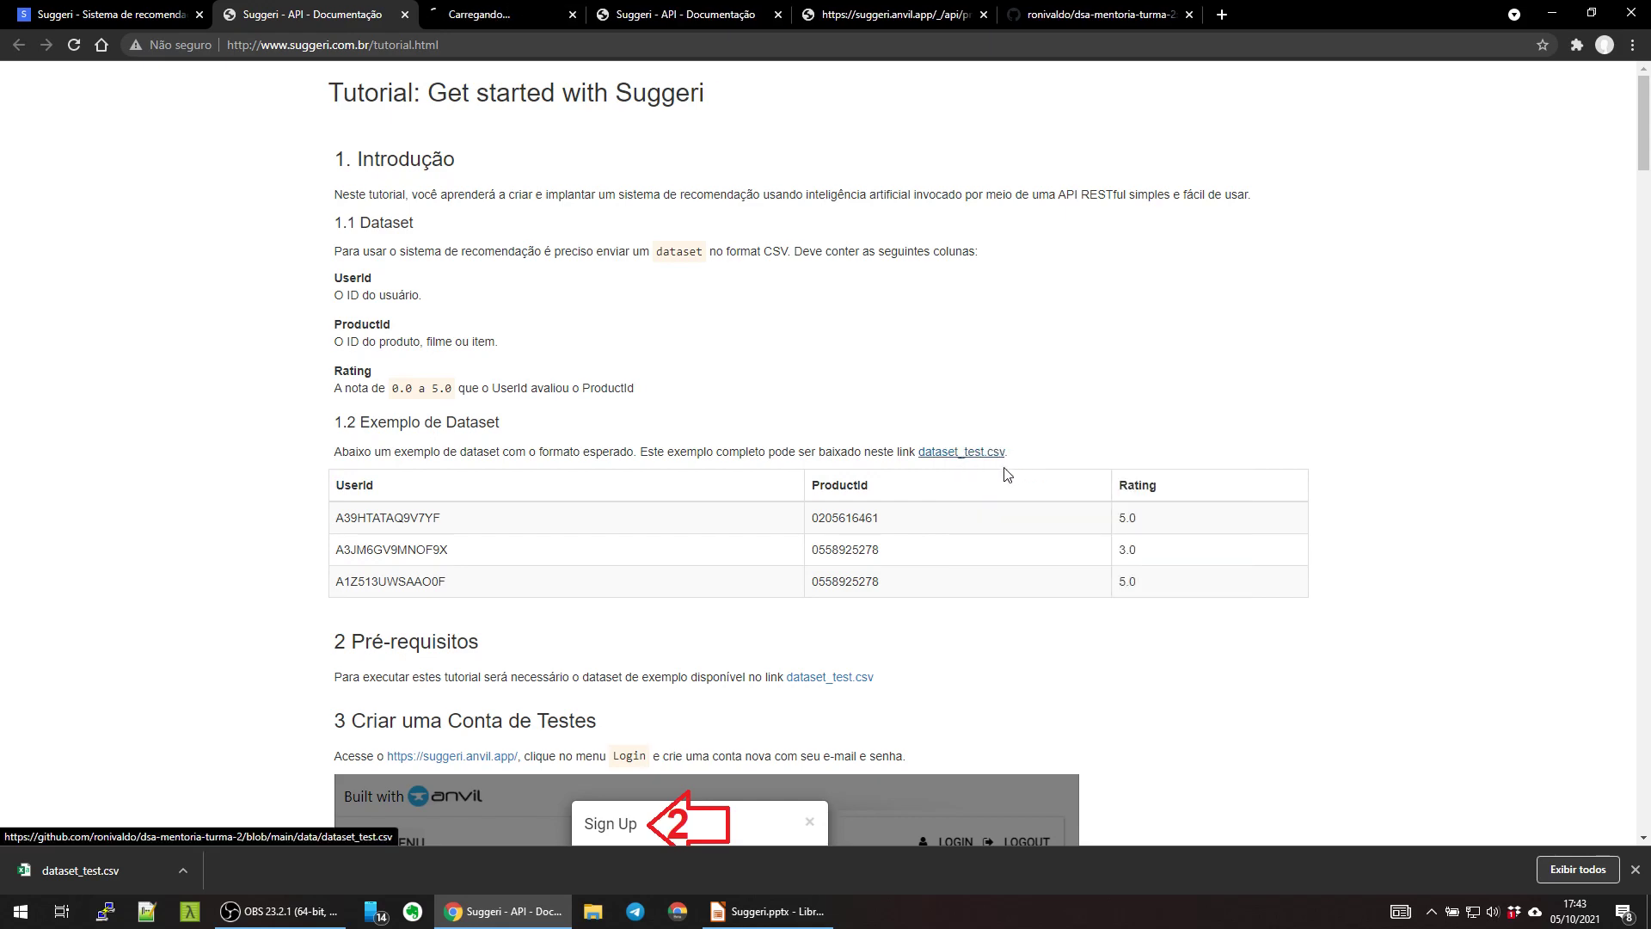
{"action": "left_click", "coordinate": [496, 17]}
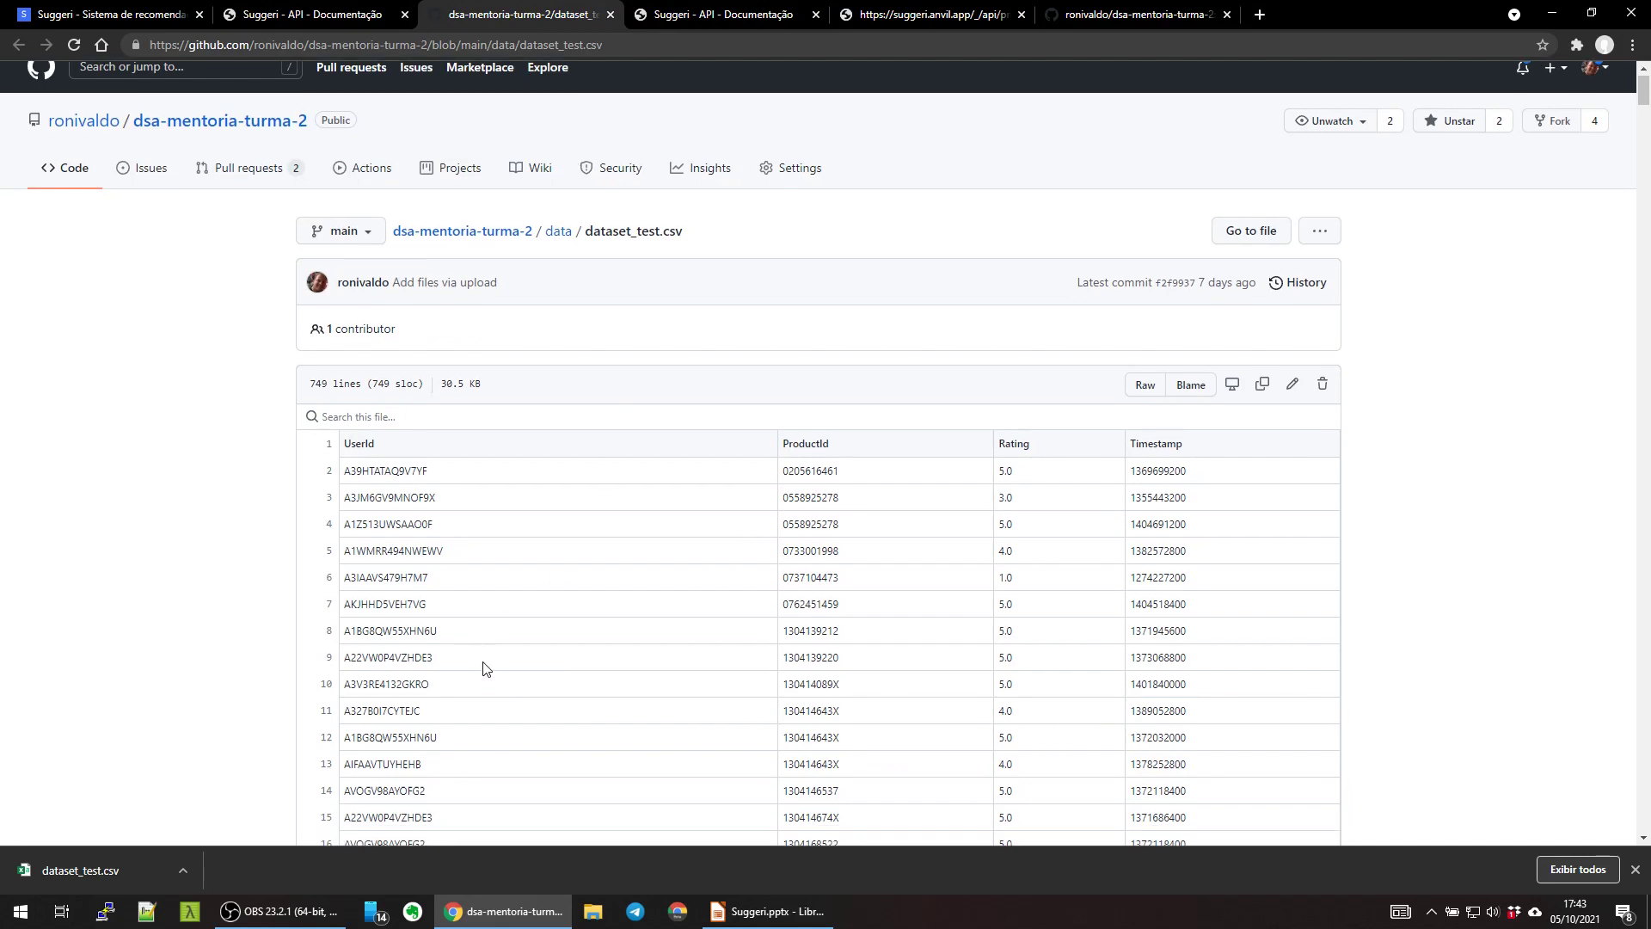
{"action": "scroll", "coordinate": [648, 634], "scroll_direction": "down", "scroll_amount": 8}
{"action": "scroll", "coordinate": [640, 598], "scroll_direction": "up", "scroll_amount": 7}
{"action": "scroll", "coordinate": [640, 598], "scroll_direction": "up", "scroll_amount": 2}
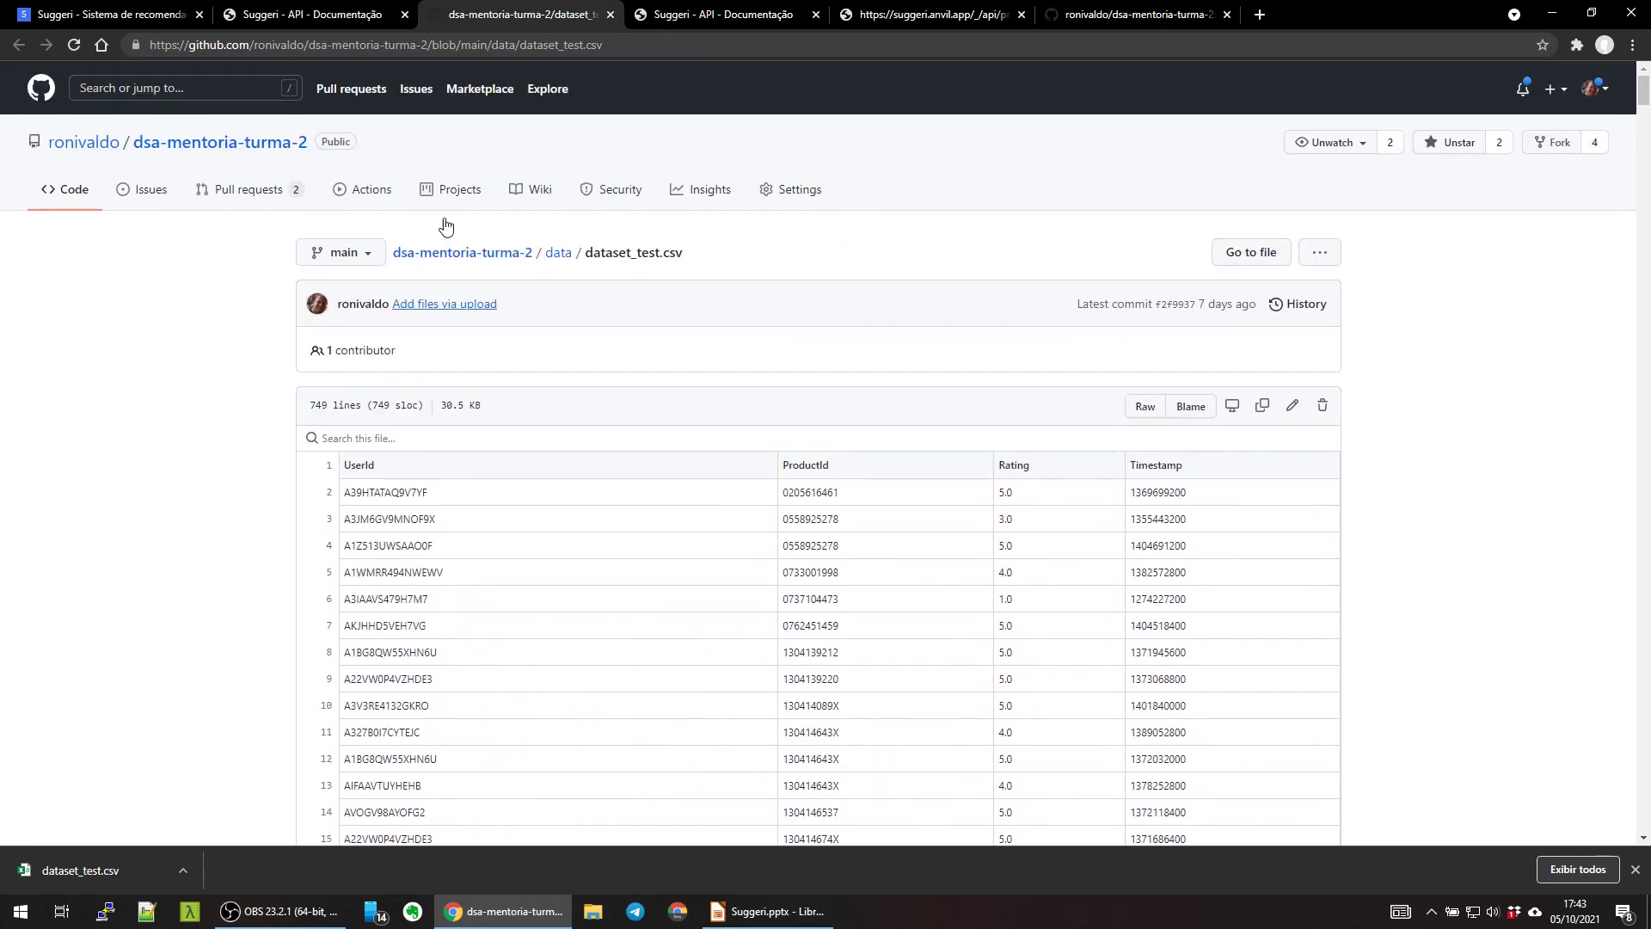
Step: Open the suggeri.anvil.app link from the tutorial's test account section in a new tab, placed right beside the tutorial
{"action": "left_click", "coordinate": [337, 18]}
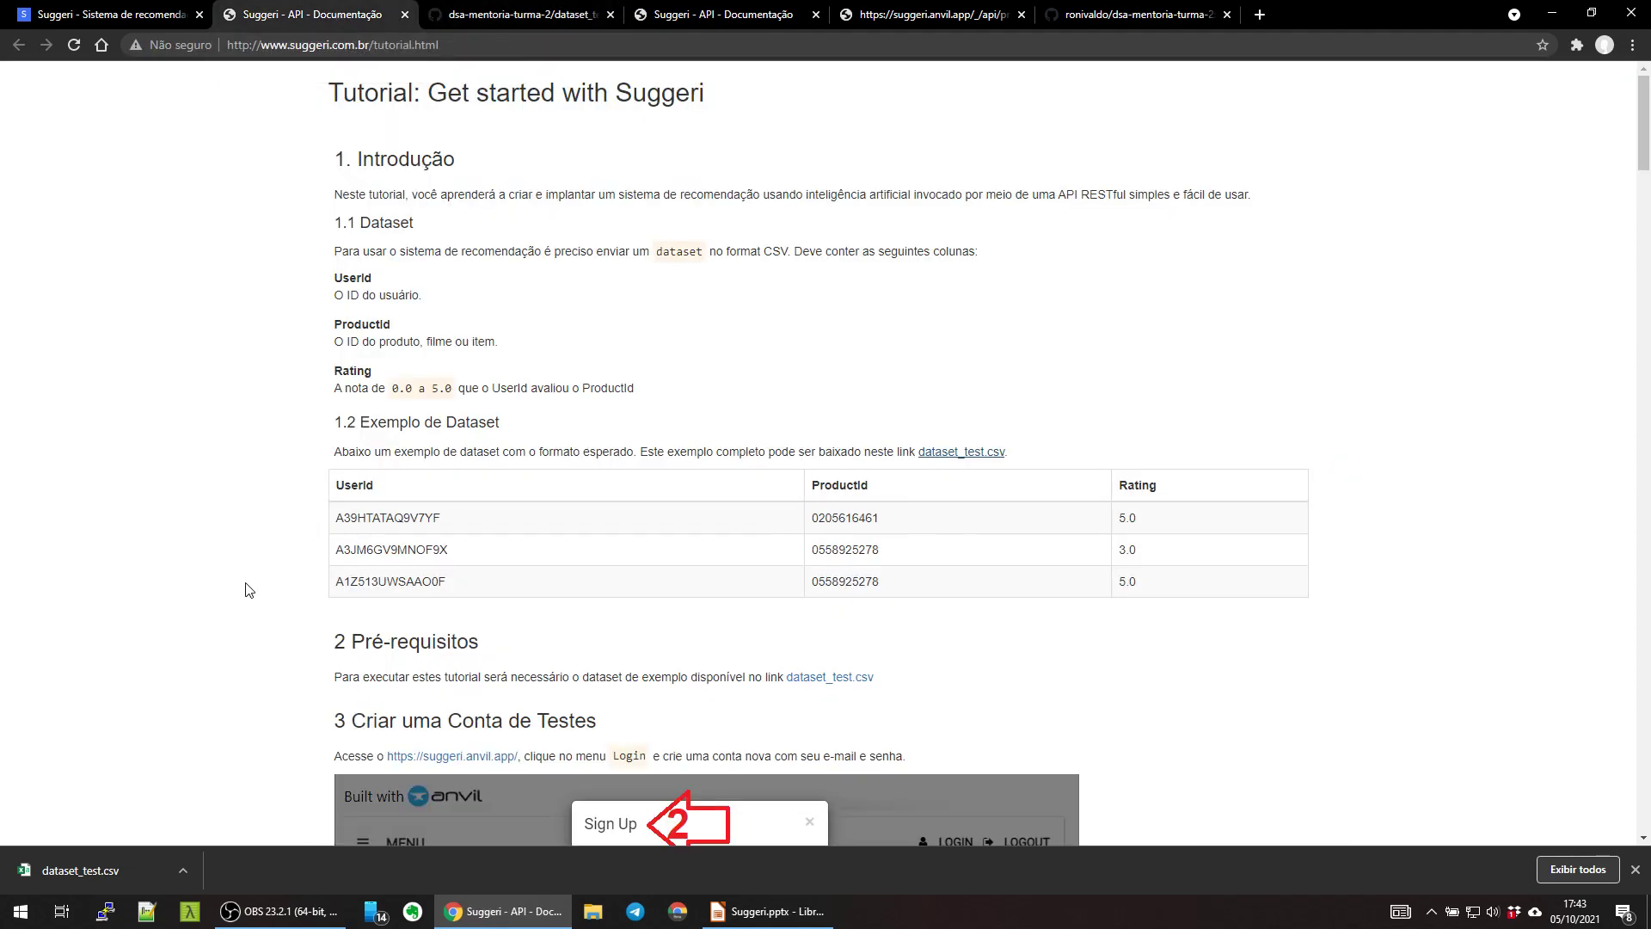
{"action": "scroll", "coordinate": [247, 590], "scroll_direction": "down", "scroll_amount": 5}
{"action": "scroll", "coordinate": [203, 600], "scroll_direction": "down", "scroll_amount": 1}
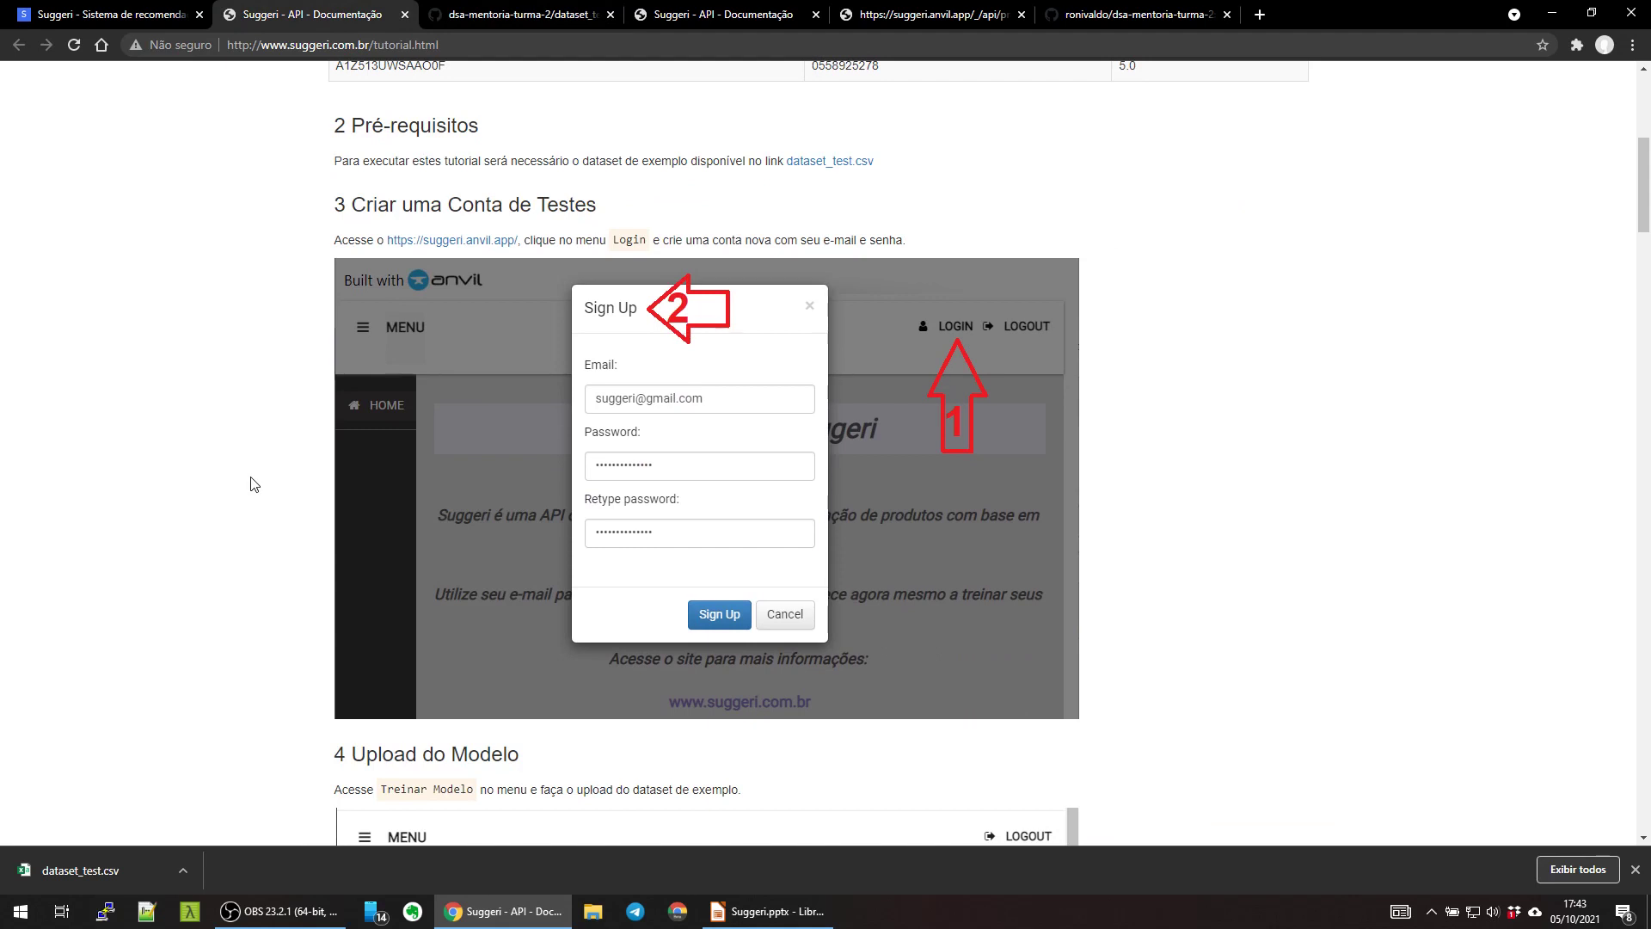
{"action": "right_click", "coordinate": [481, 240]}
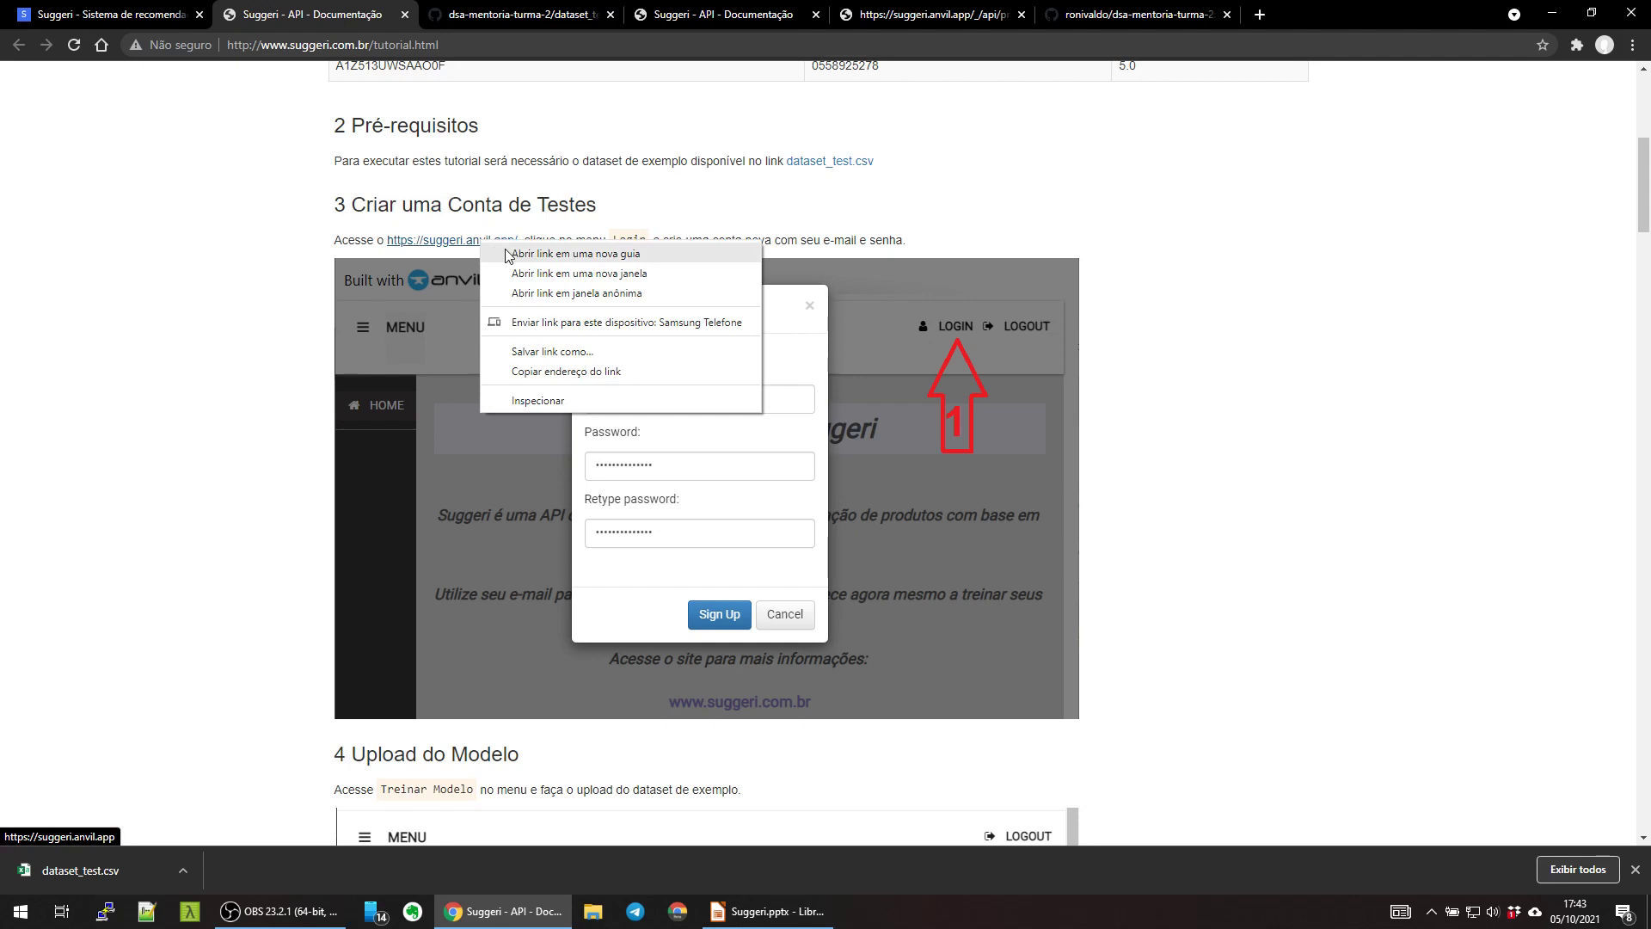
{"action": "left_click", "coordinate": [537, 250]}
{"action": "left_click_drag", "start_coordinate": [698, 22], "coordinate": [544, 28]}
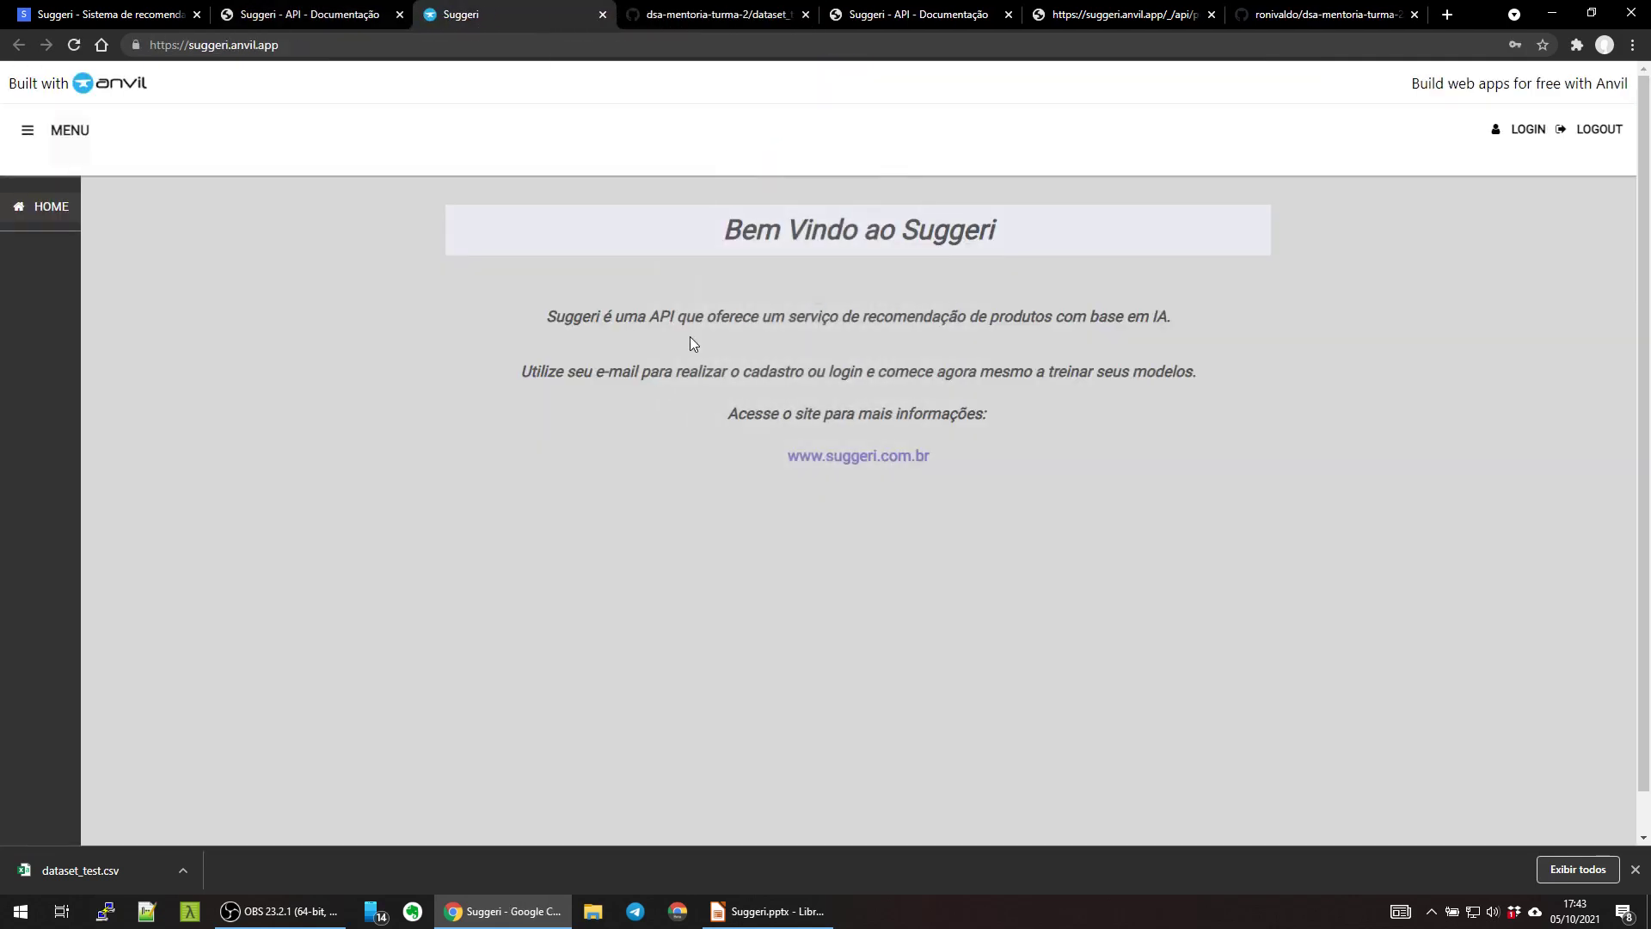
Step: Check the tutorial's sign-up illustration, log in to the Suggeri app and acknowledge the logged-in user notice
{"action": "left_click", "coordinate": [338, 18]}
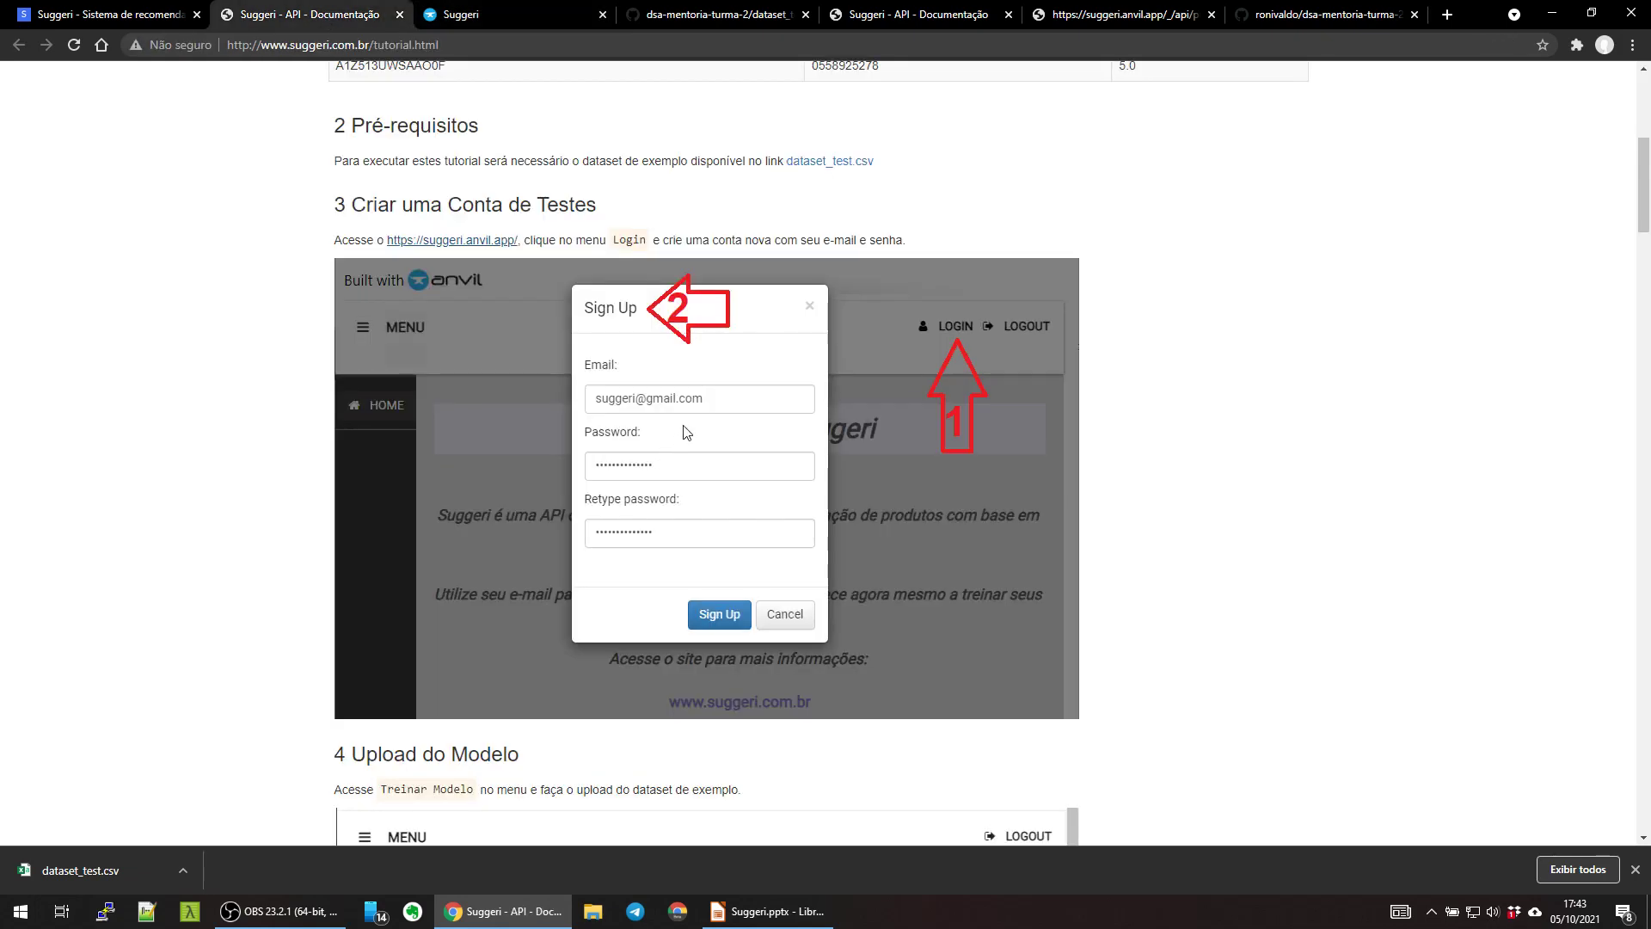
{"action": "left_click", "coordinate": [507, 15]}
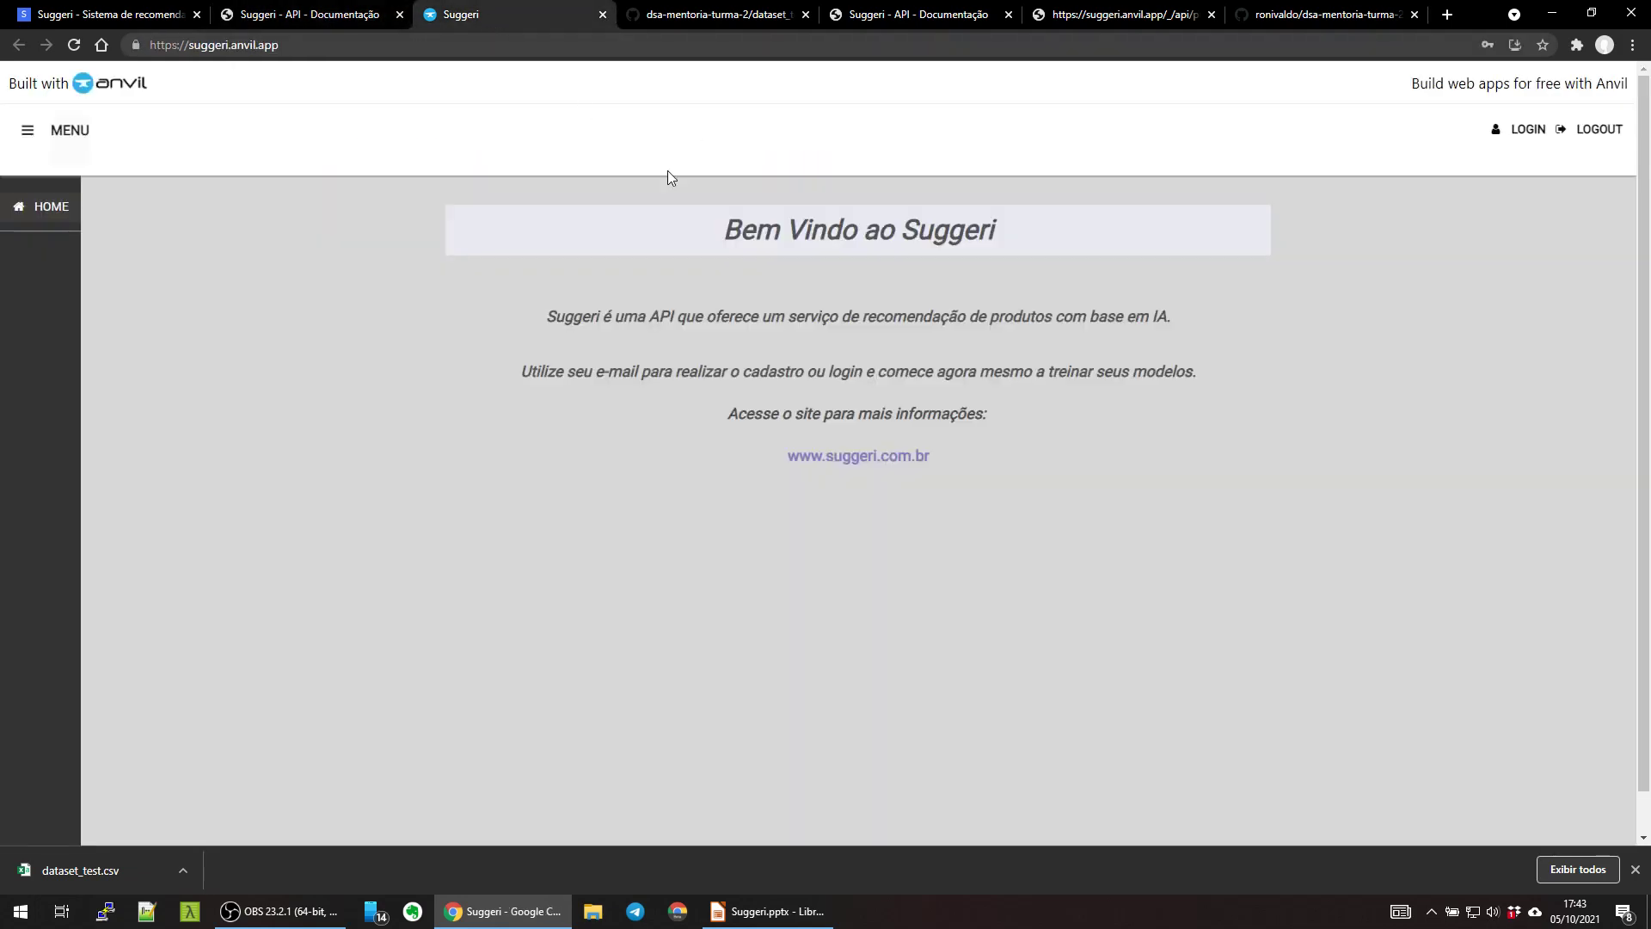
{"action": "left_click", "coordinate": [1528, 131]}
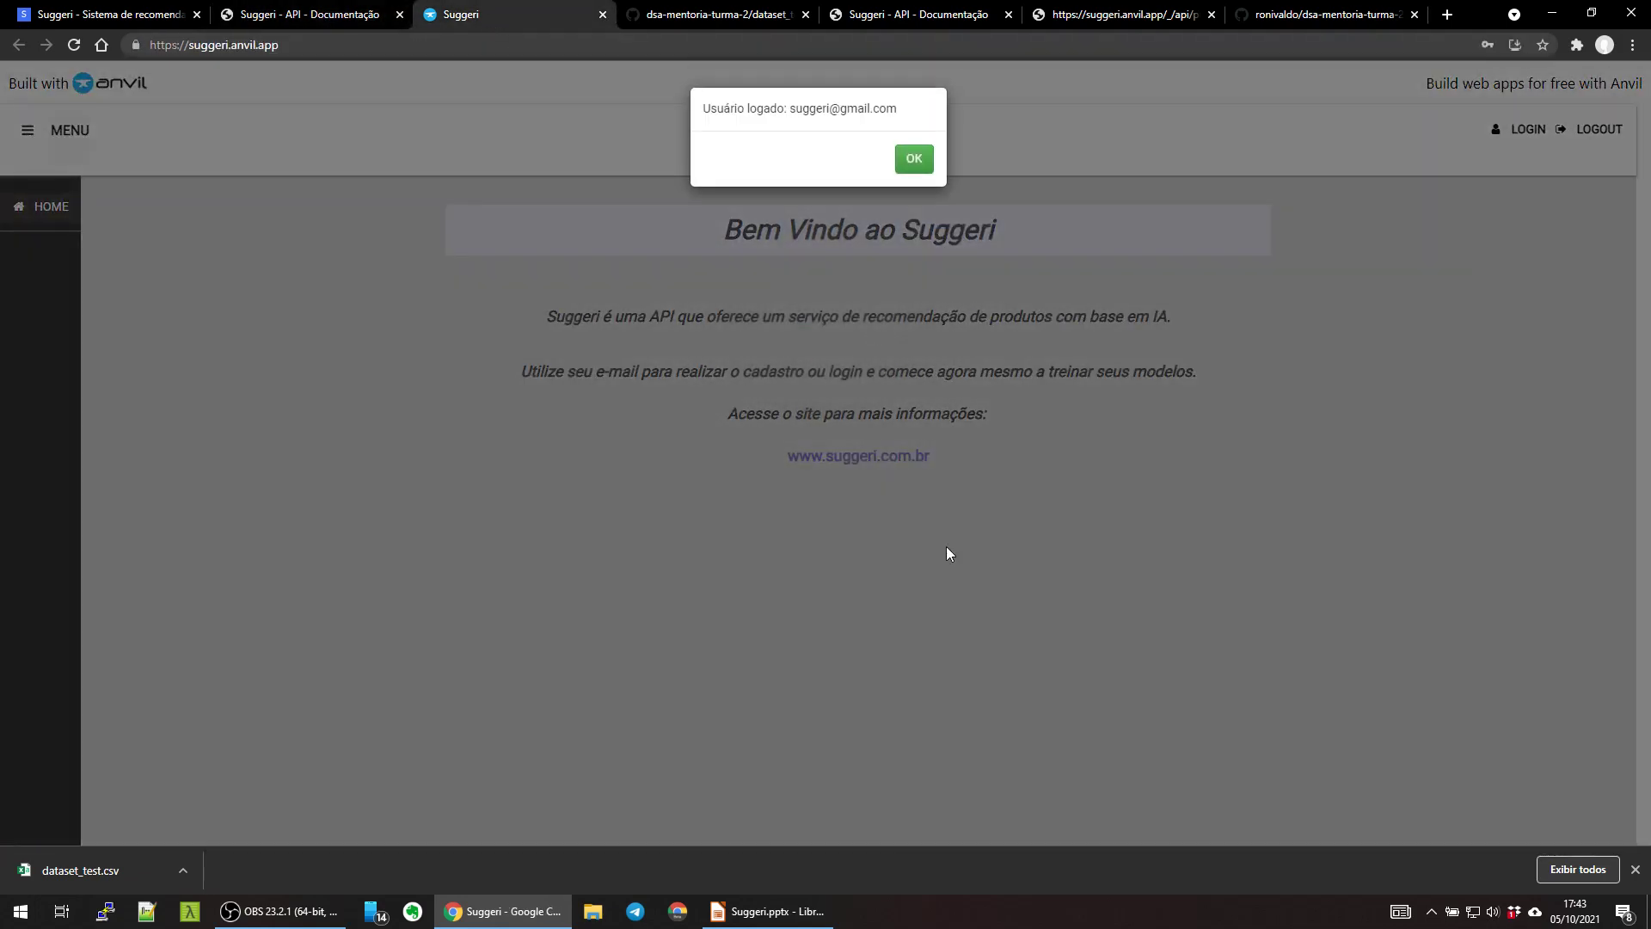
{"action": "left_click", "coordinate": [910, 158]}
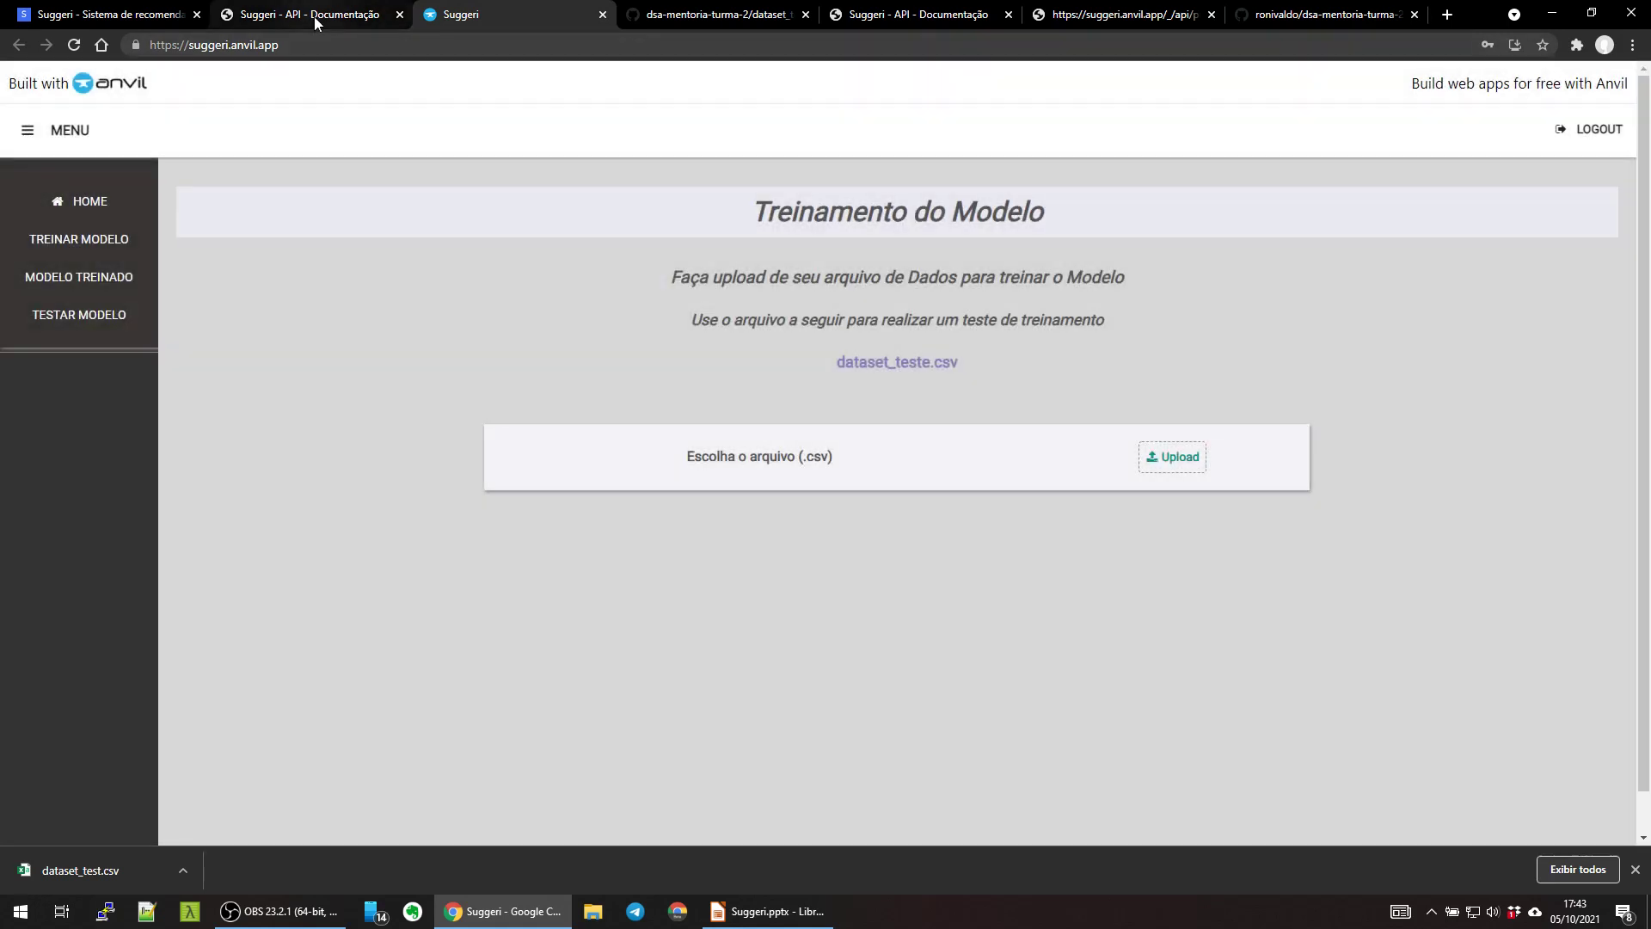
Step: Read the tutorial's model upload instructions and compare them with the heading and CSV file prompt on the app's training page
{"action": "left_click", "coordinate": [315, 19]}
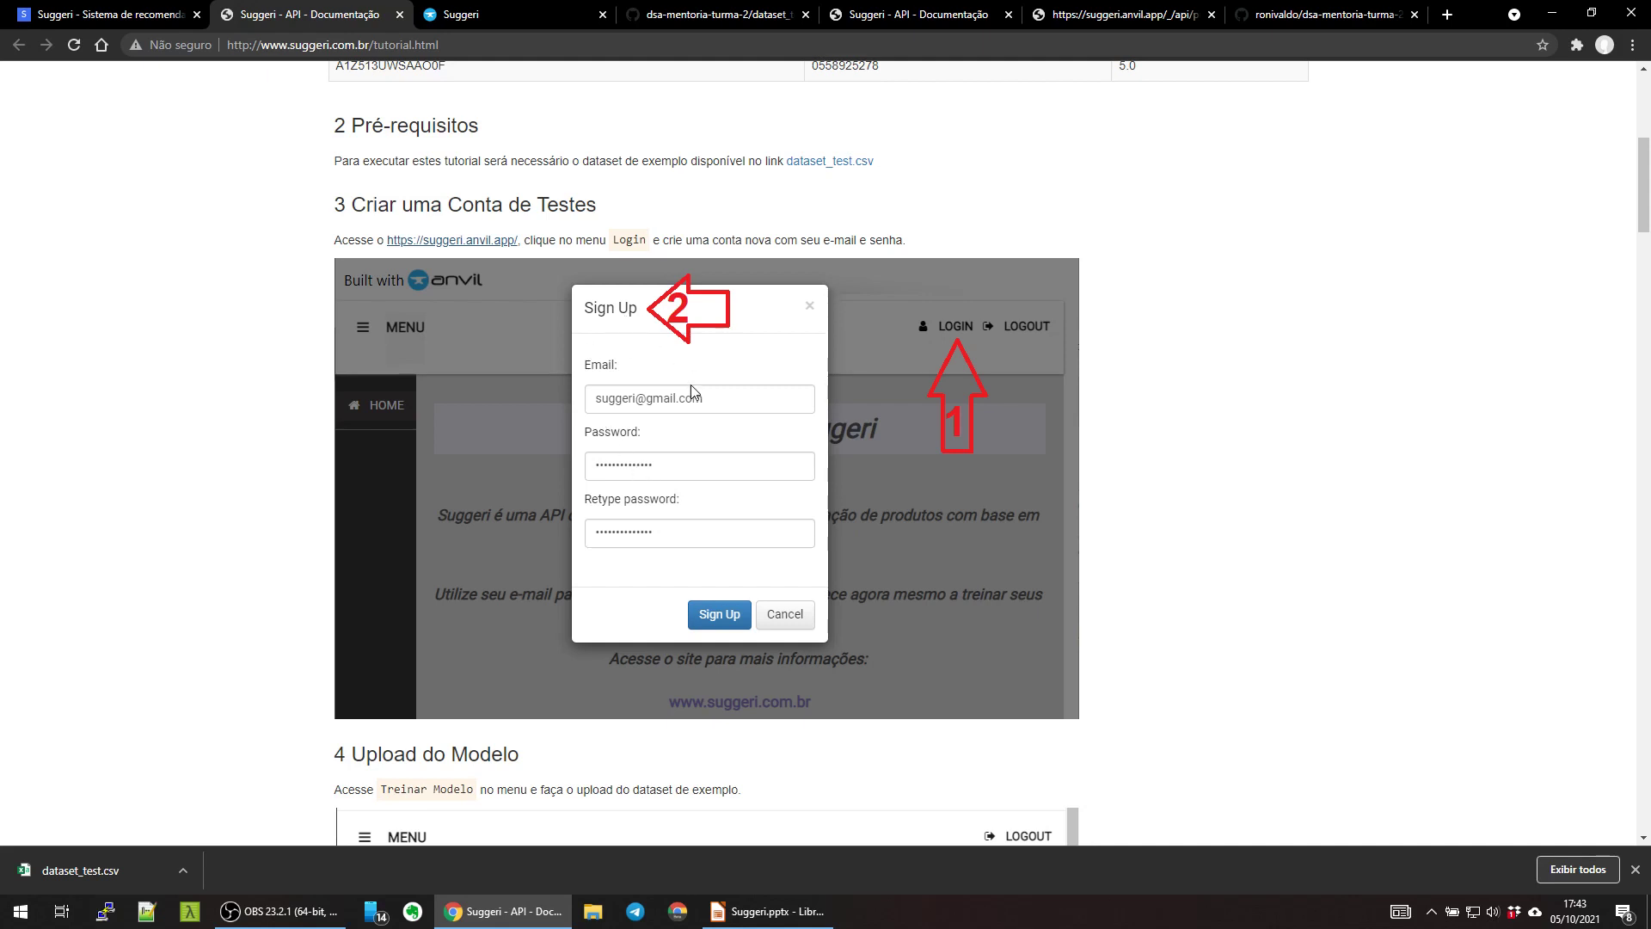
{"action": "scroll", "coordinate": [632, 530], "scroll_direction": "down", "scroll_amount": 1}
{"action": "scroll", "coordinate": [634, 524], "scroll_direction": "down", "scroll_amount": 6}
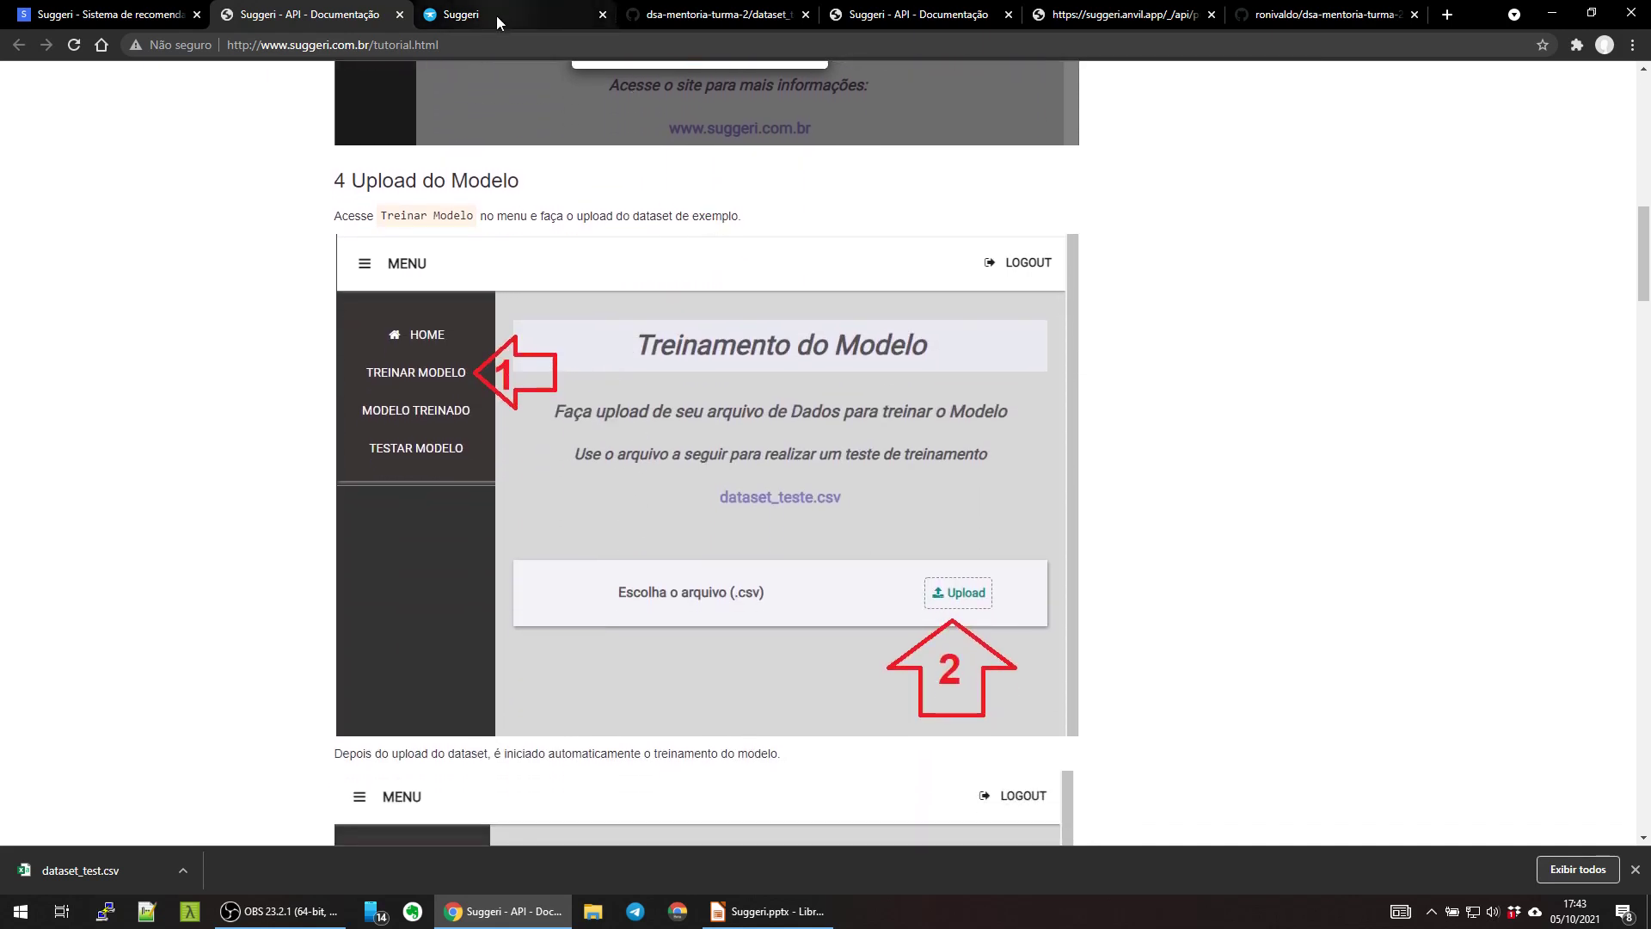
{"action": "left_click", "coordinate": [497, 16]}
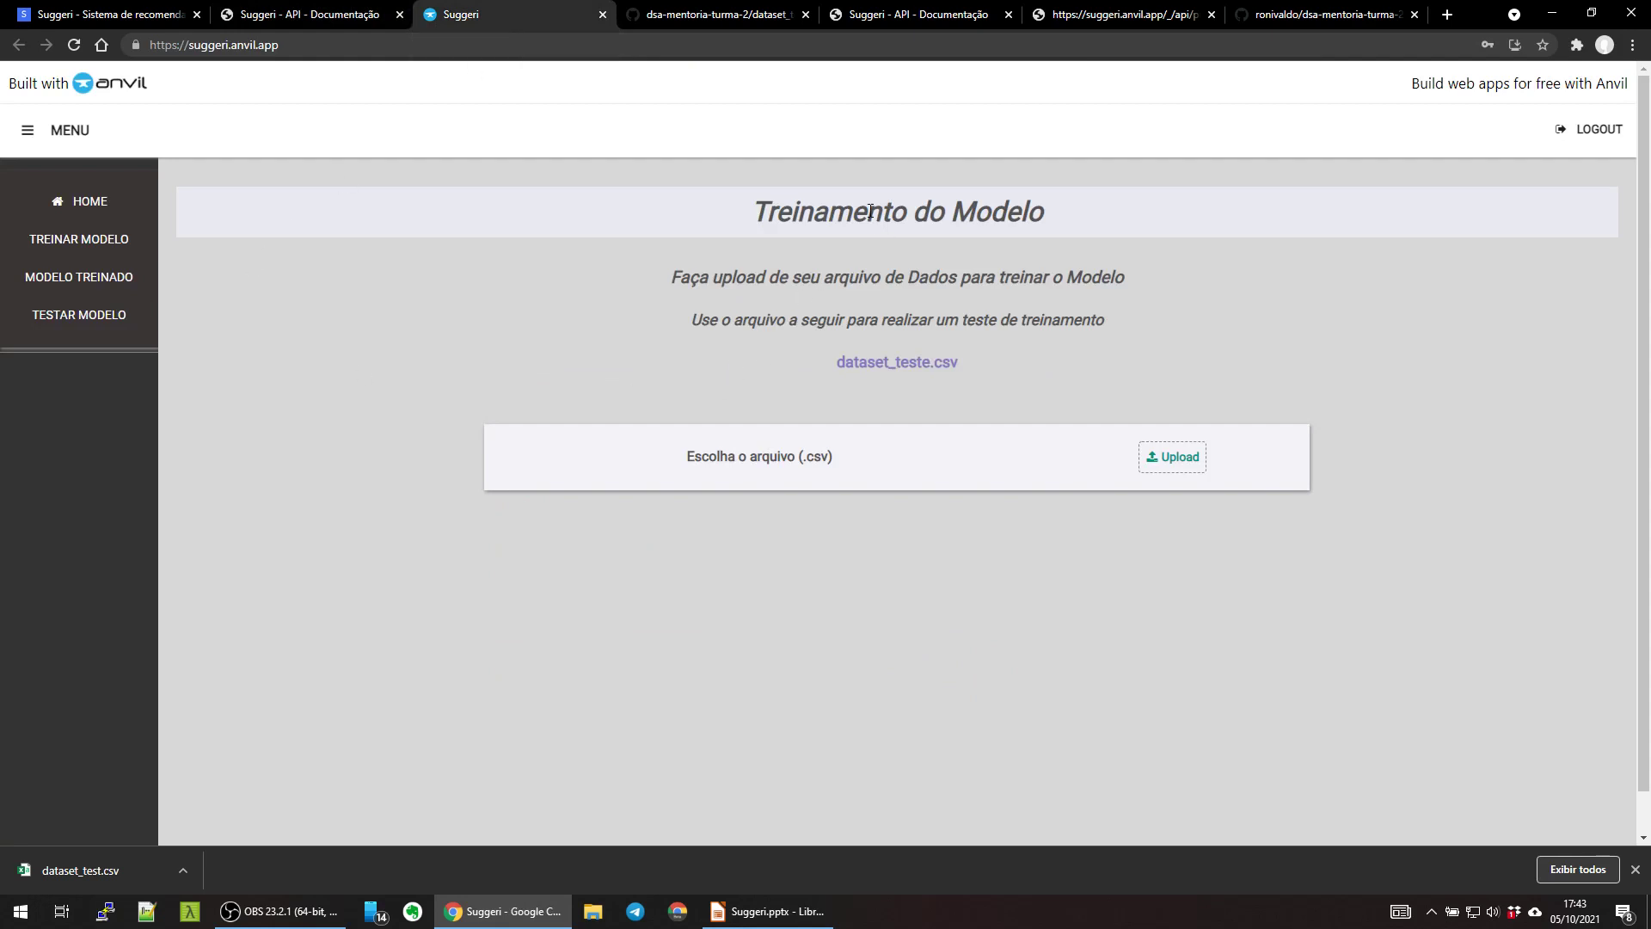
{"action": "left_click_drag", "start_coordinate": [751, 211], "coordinate": [1087, 264]}
{"action": "left_click", "coordinate": [1087, 264]}
{"action": "left_click_drag", "start_coordinate": [688, 458], "coordinate": [844, 476]}
Step: Look over the dataset_test.csv rows on GitHub again and return to the model training page
{"action": "left_click", "coordinate": [714, 15]}
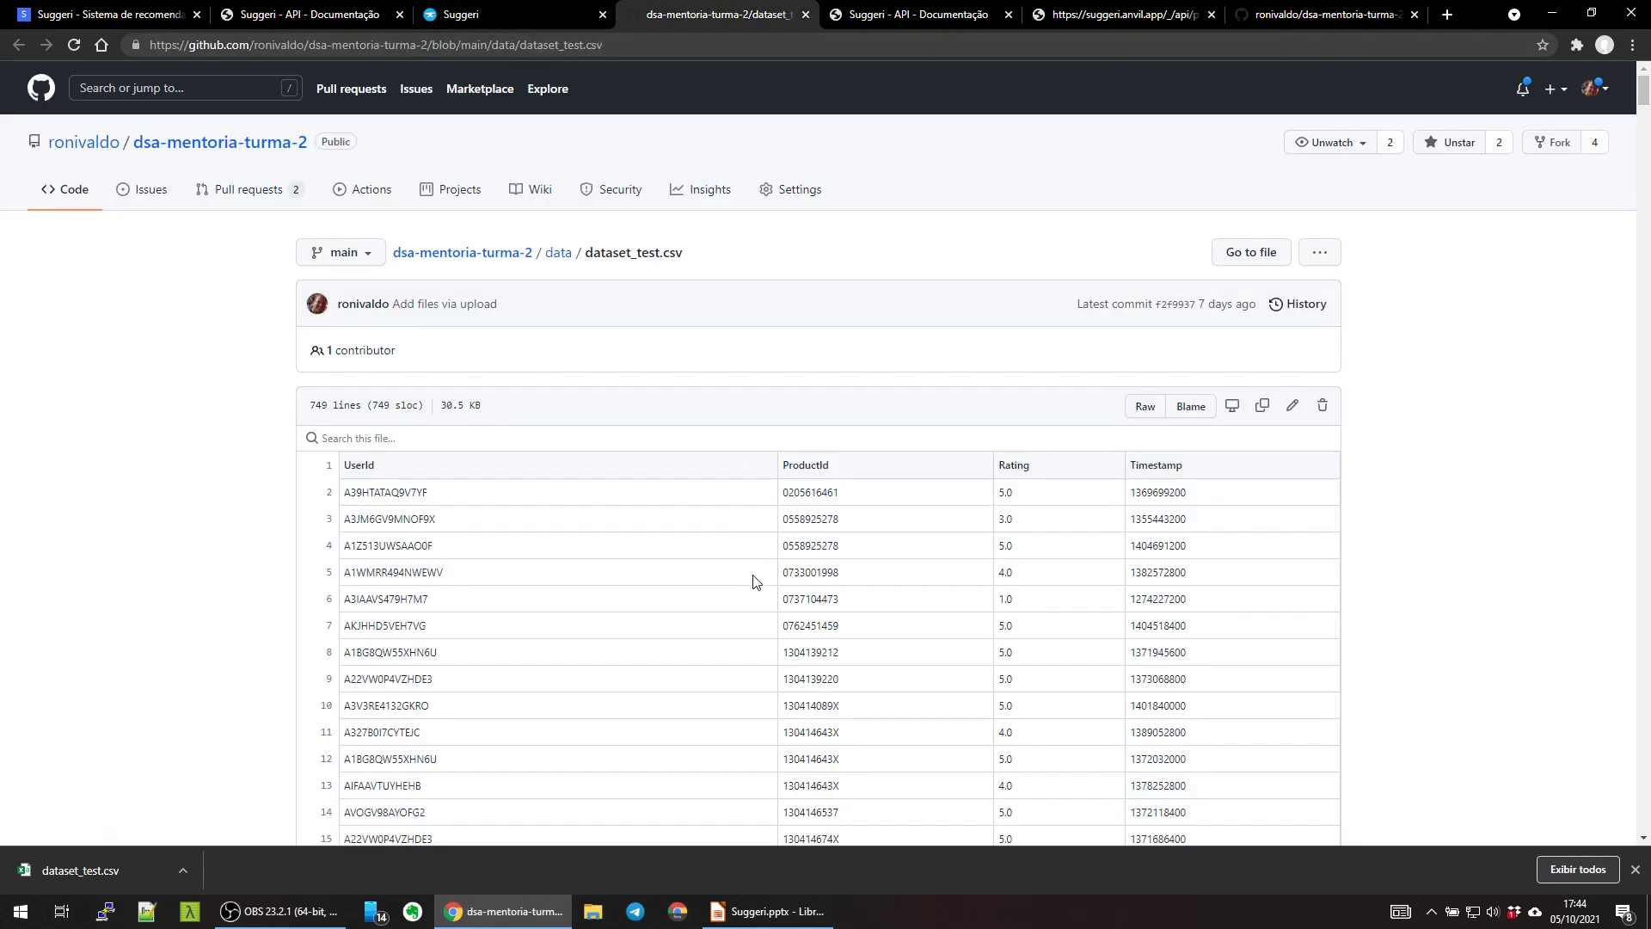
{"action": "scroll", "coordinate": [757, 559], "scroll_direction": "down", "scroll_amount": 5}
{"action": "scroll", "coordinate": [731, 481], "scroll_direction": "up", "scroll_amount": 6}
{"action": "left_click", "coordinate": [488, 12]}
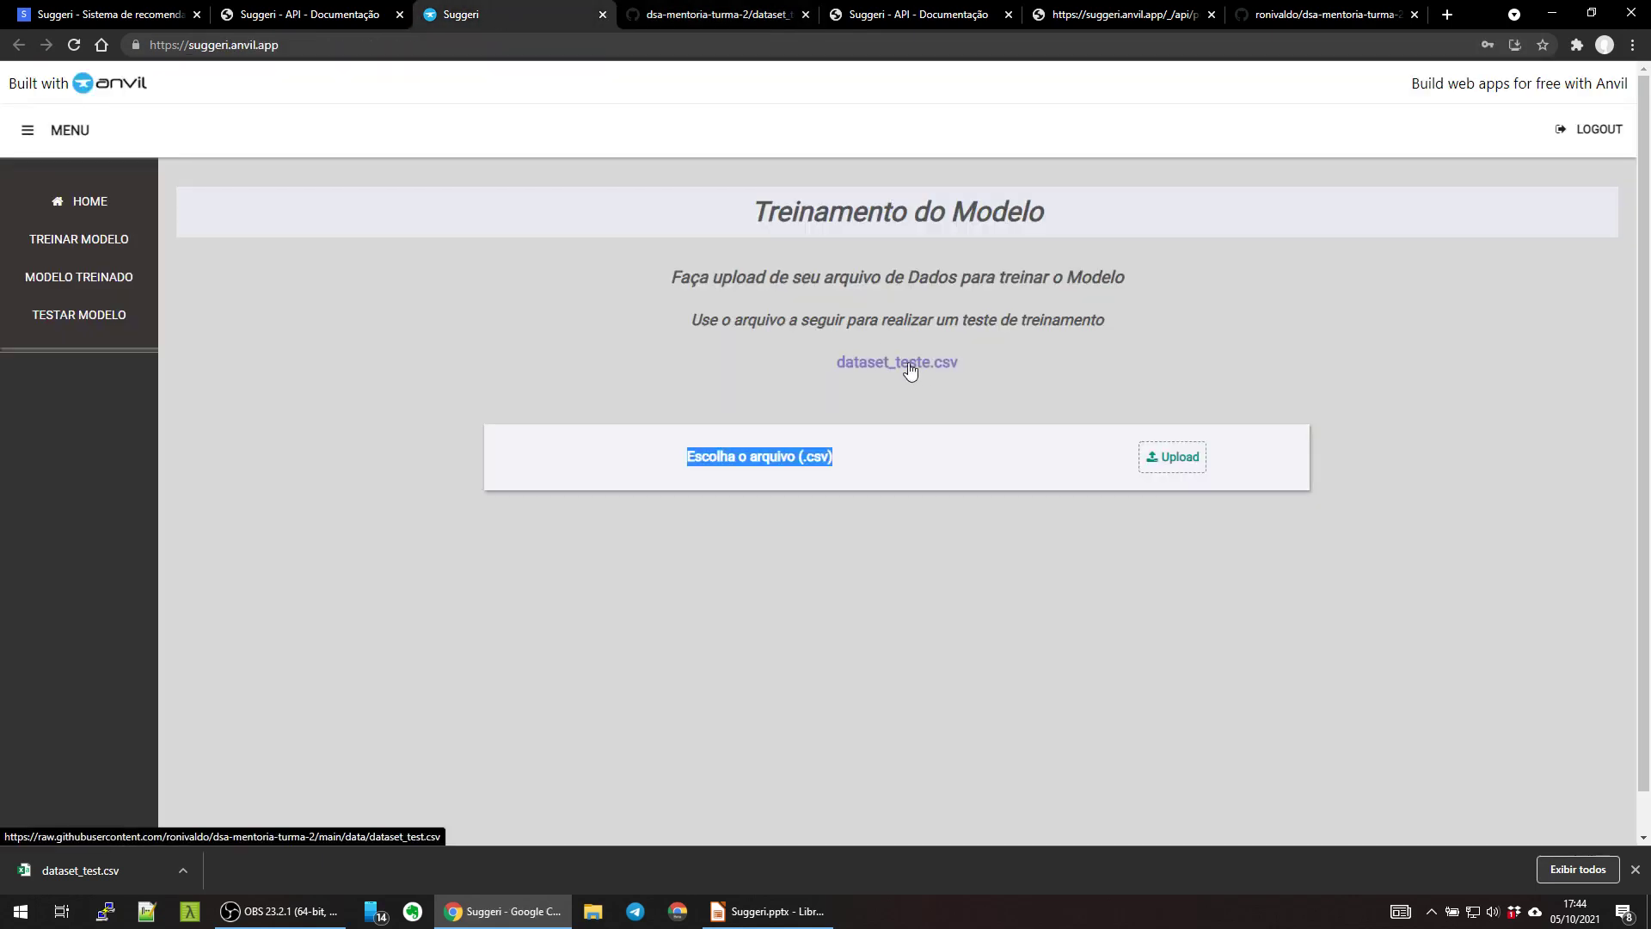
Step: Upload dataset_test.csv from the data folder to train a new model and check its training state in the Modelos list
{"action": "left_click", "coordinate": [1175, 459]}
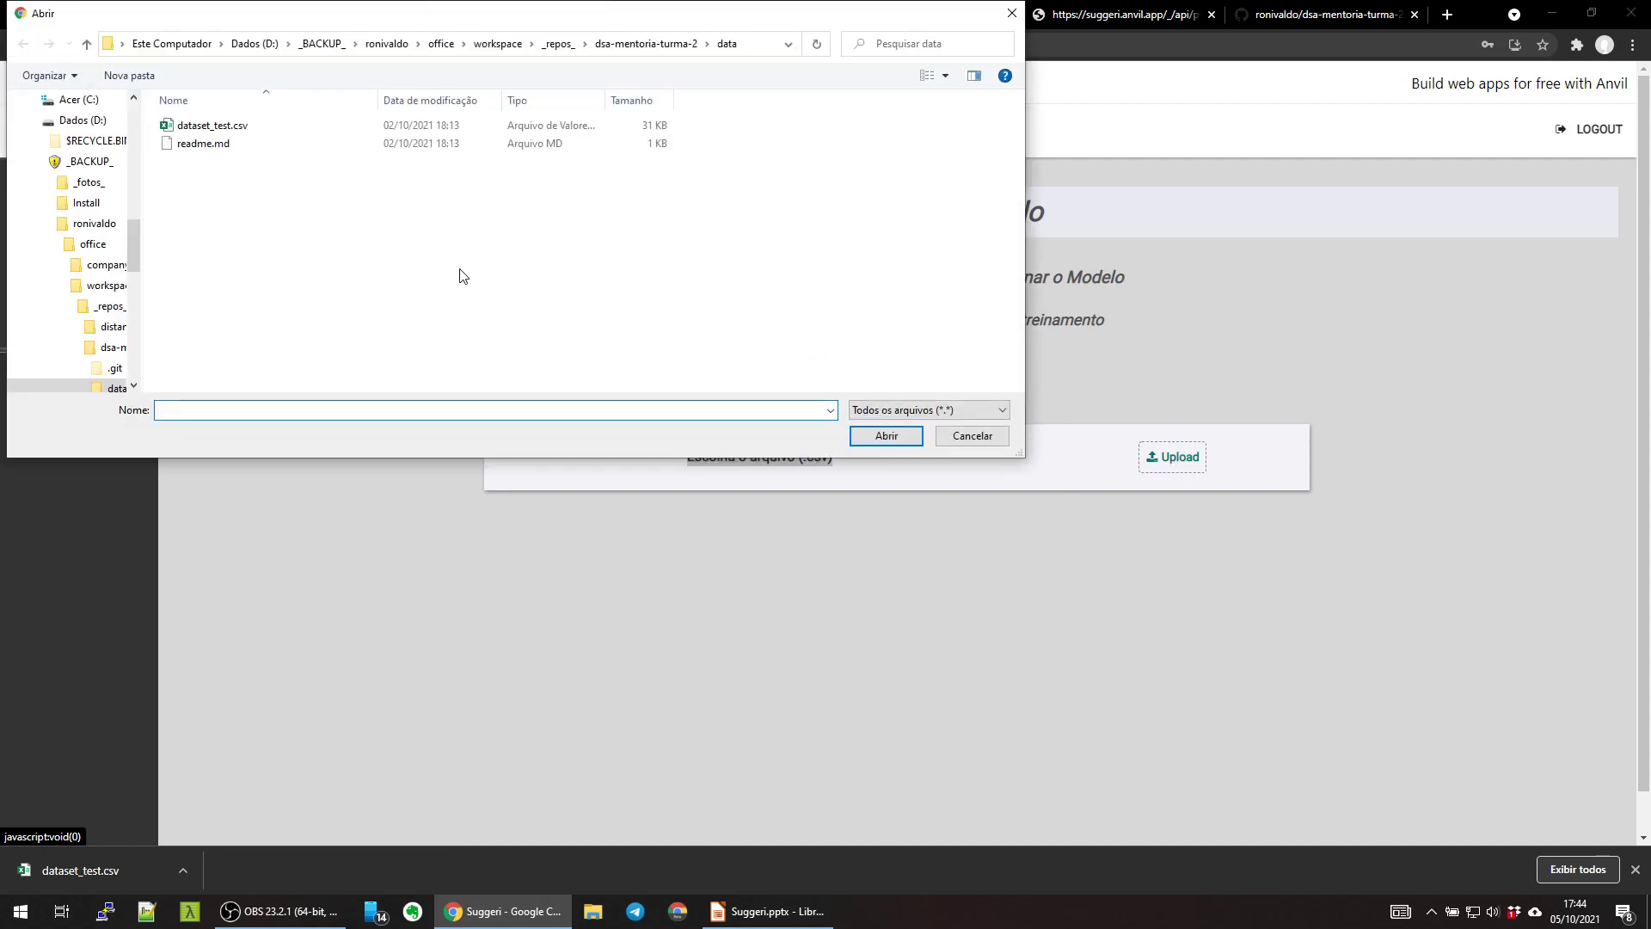
{"action": "left_click", "coordinate": [221, 129]}
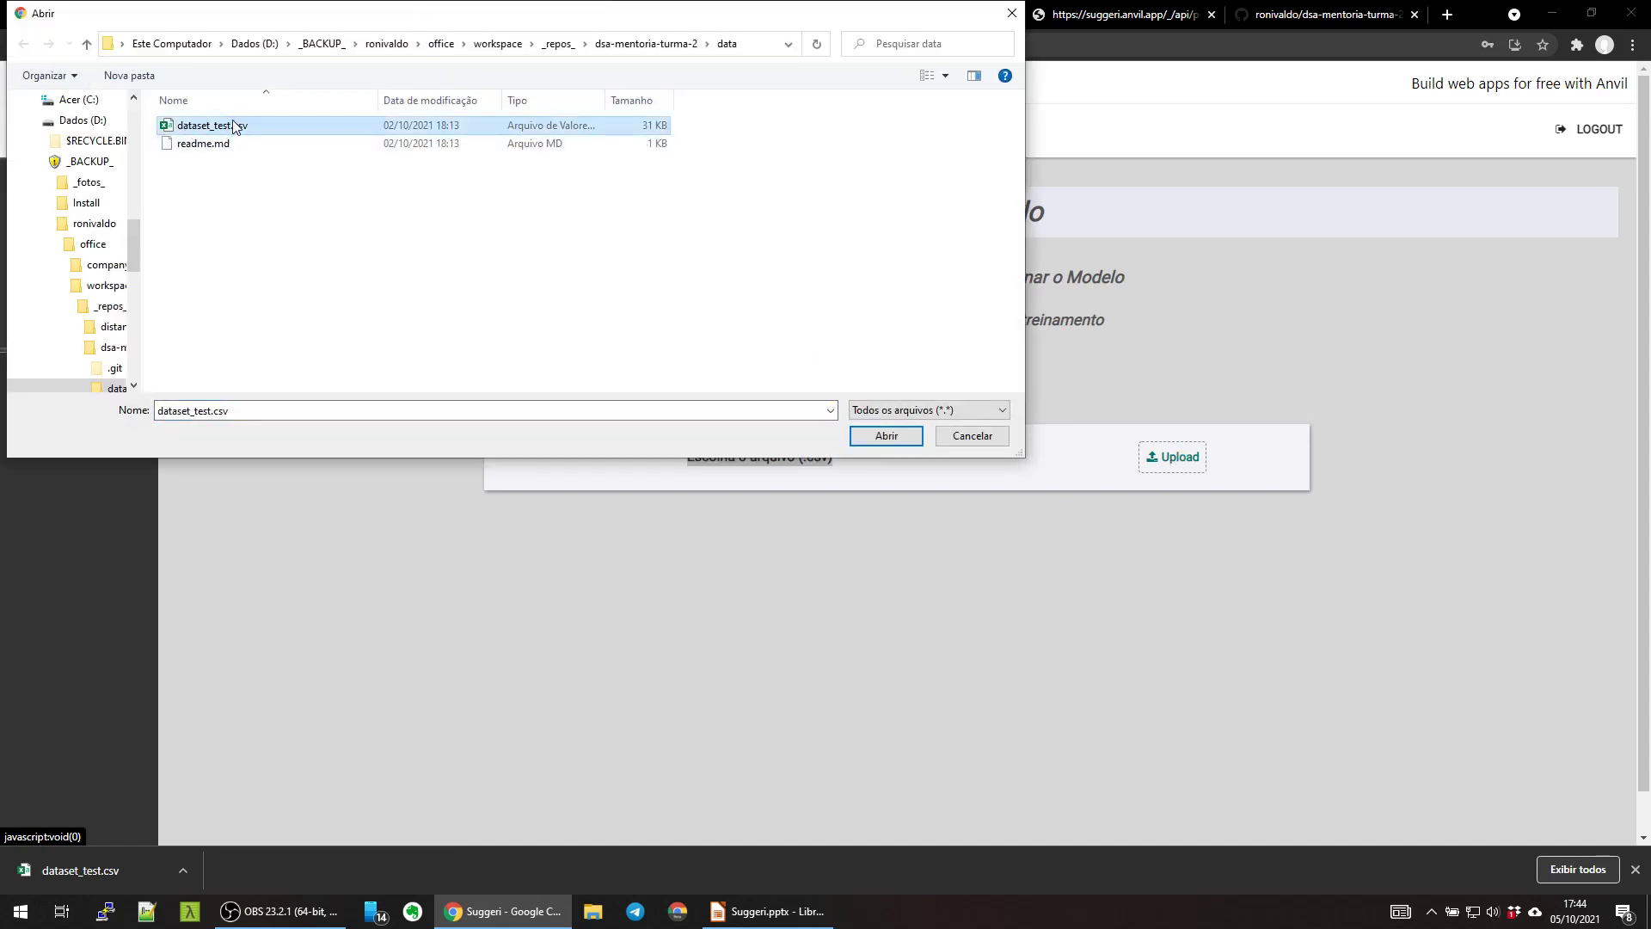
{"action": "left_click", "coordinate": [885, 435]}
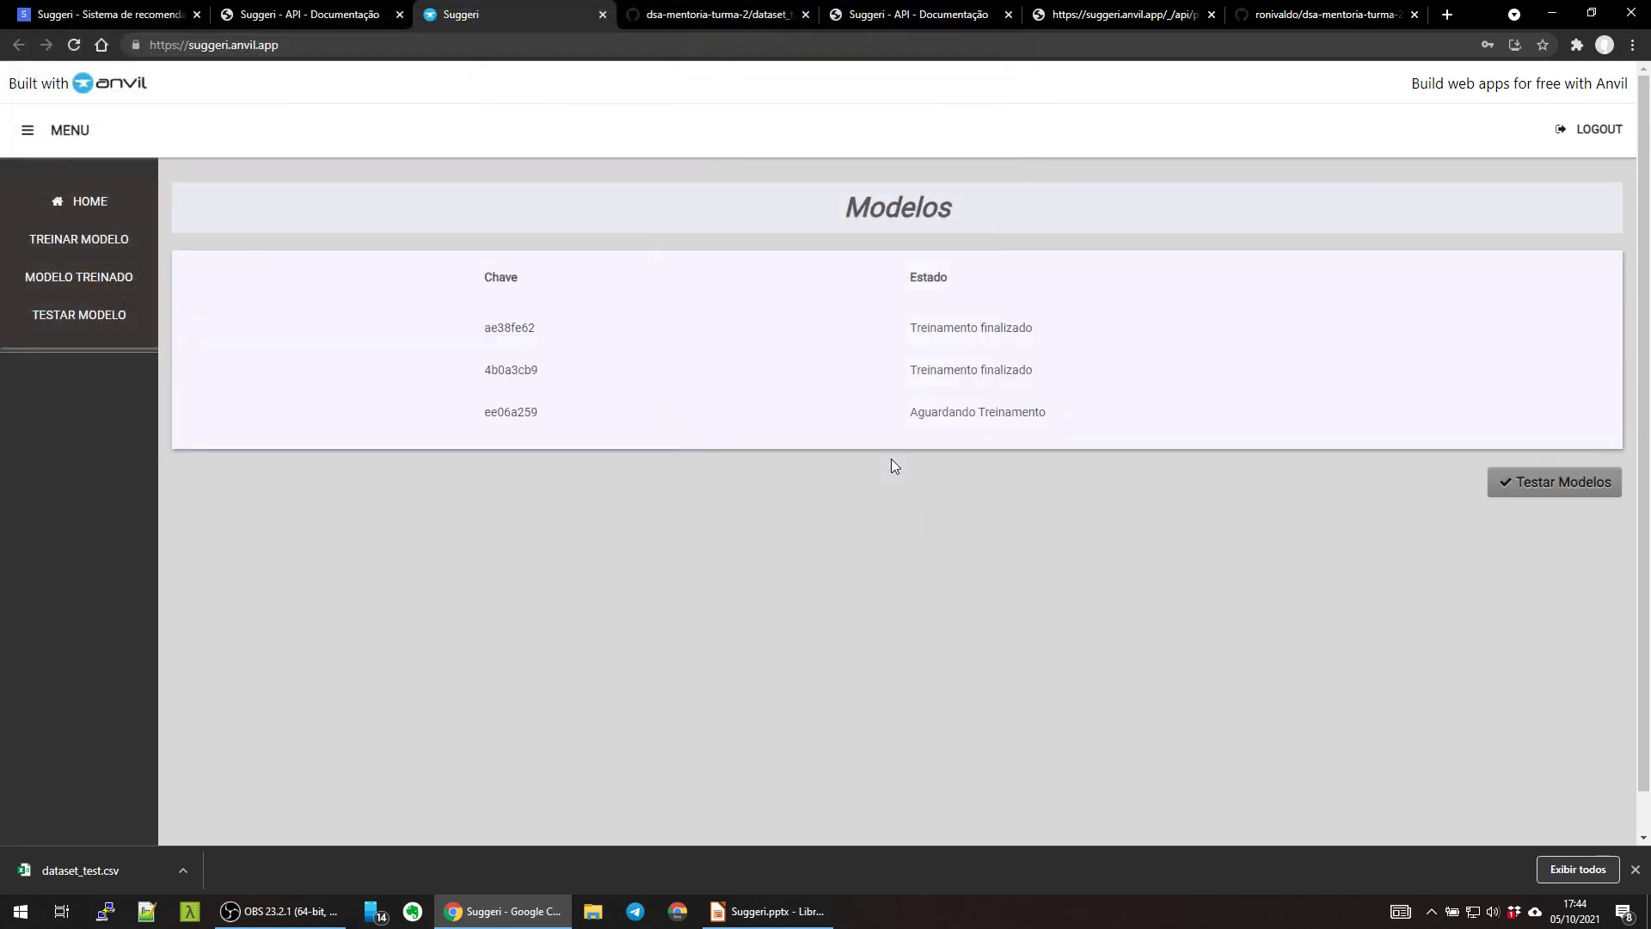
{"action": "triple_click", "coordinate": [952, 414]}
{"action": "triple_click", "coordinate": [952, 416]}
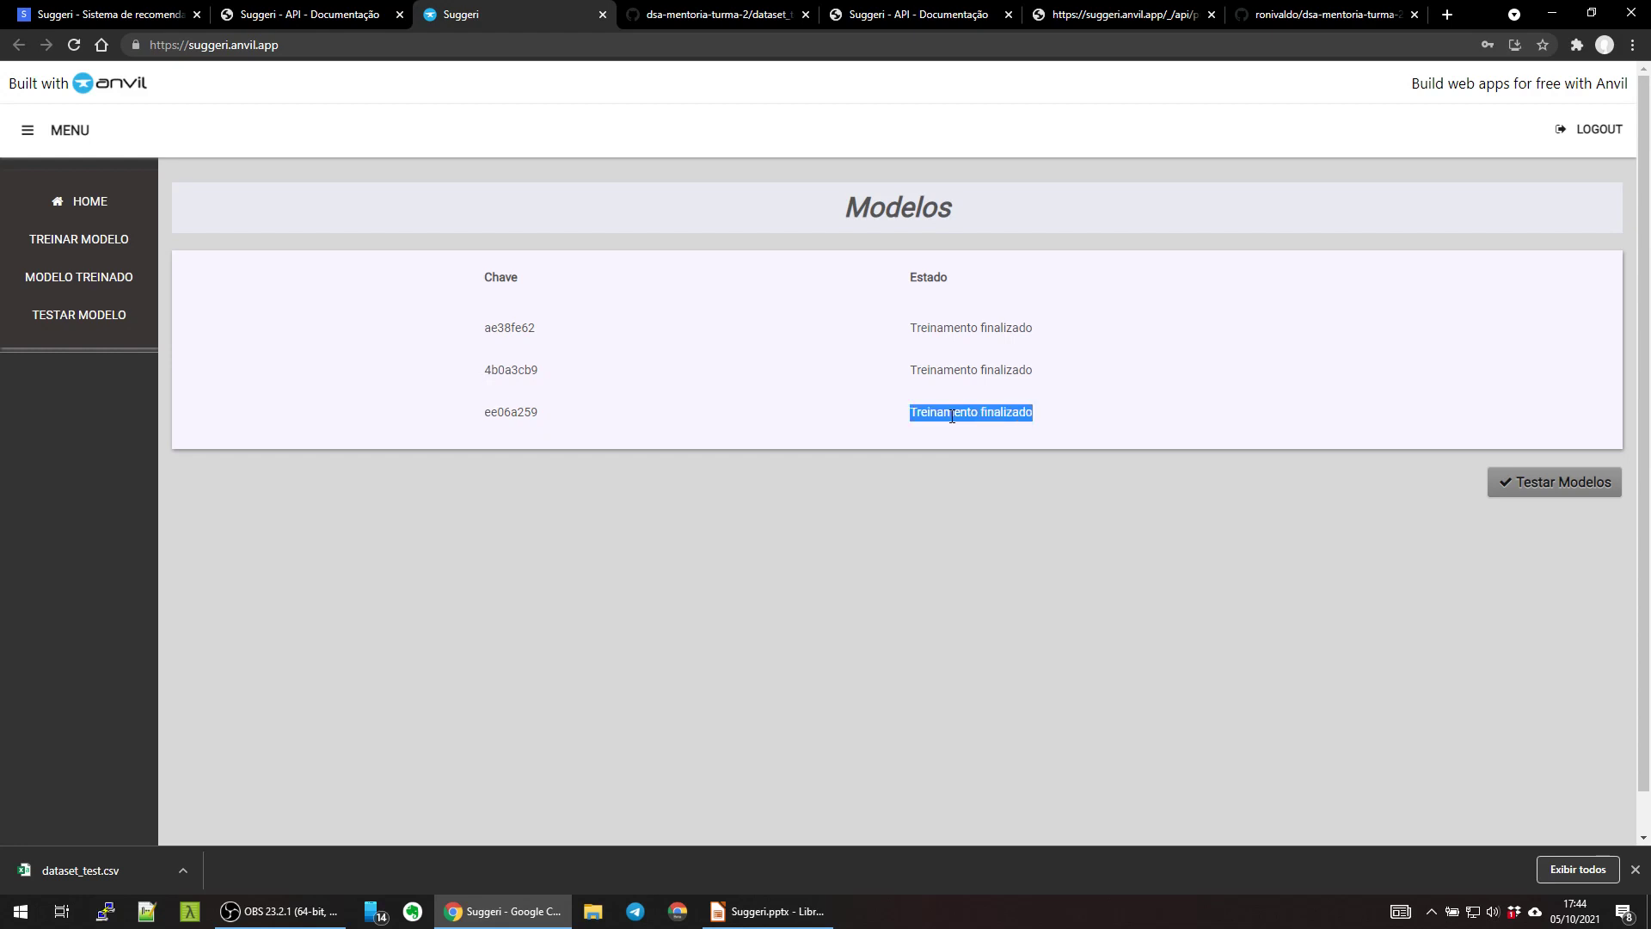
Step: Identify the newest model's key in the Modelos list and choose model ee06a259 on the Teste de Modelos page
{"action": "double_click", "coordinate": [516, 412]}
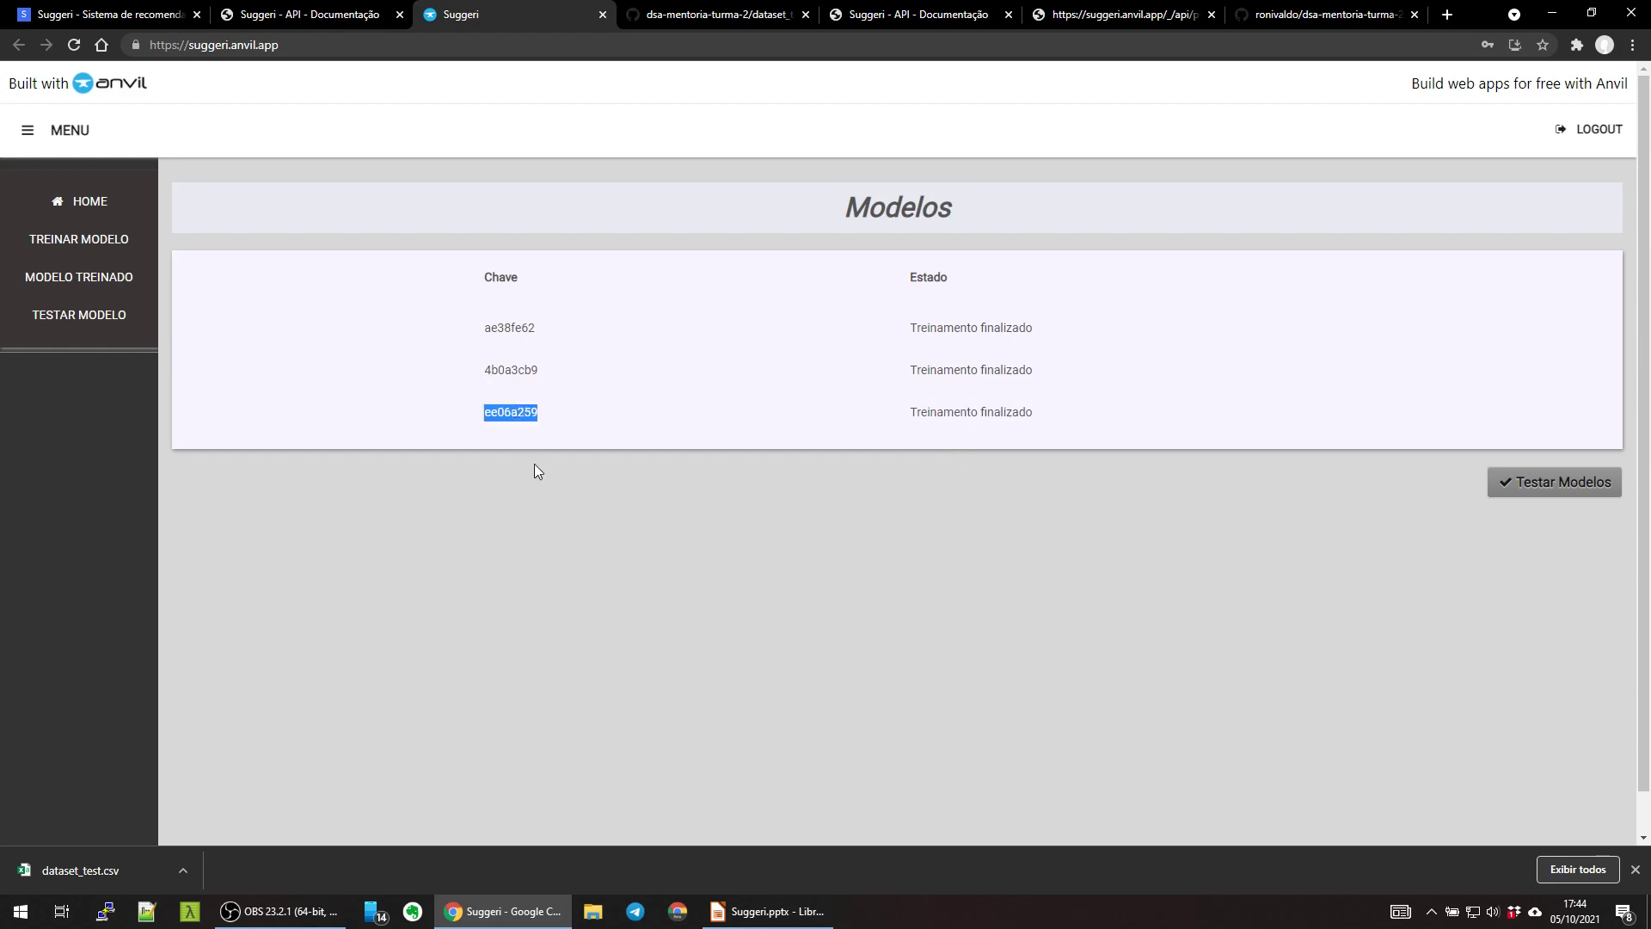
{"action": "left_click_drag", "start_coordinate": [499, 412], "coordinate": [481, 416]}
{"action": "double_click", "coordinate": [519, 415]}
{"action": "left_click", "coordinate": [522, 444]}
{"action": "left_click", "coordinate": [87, 321]}
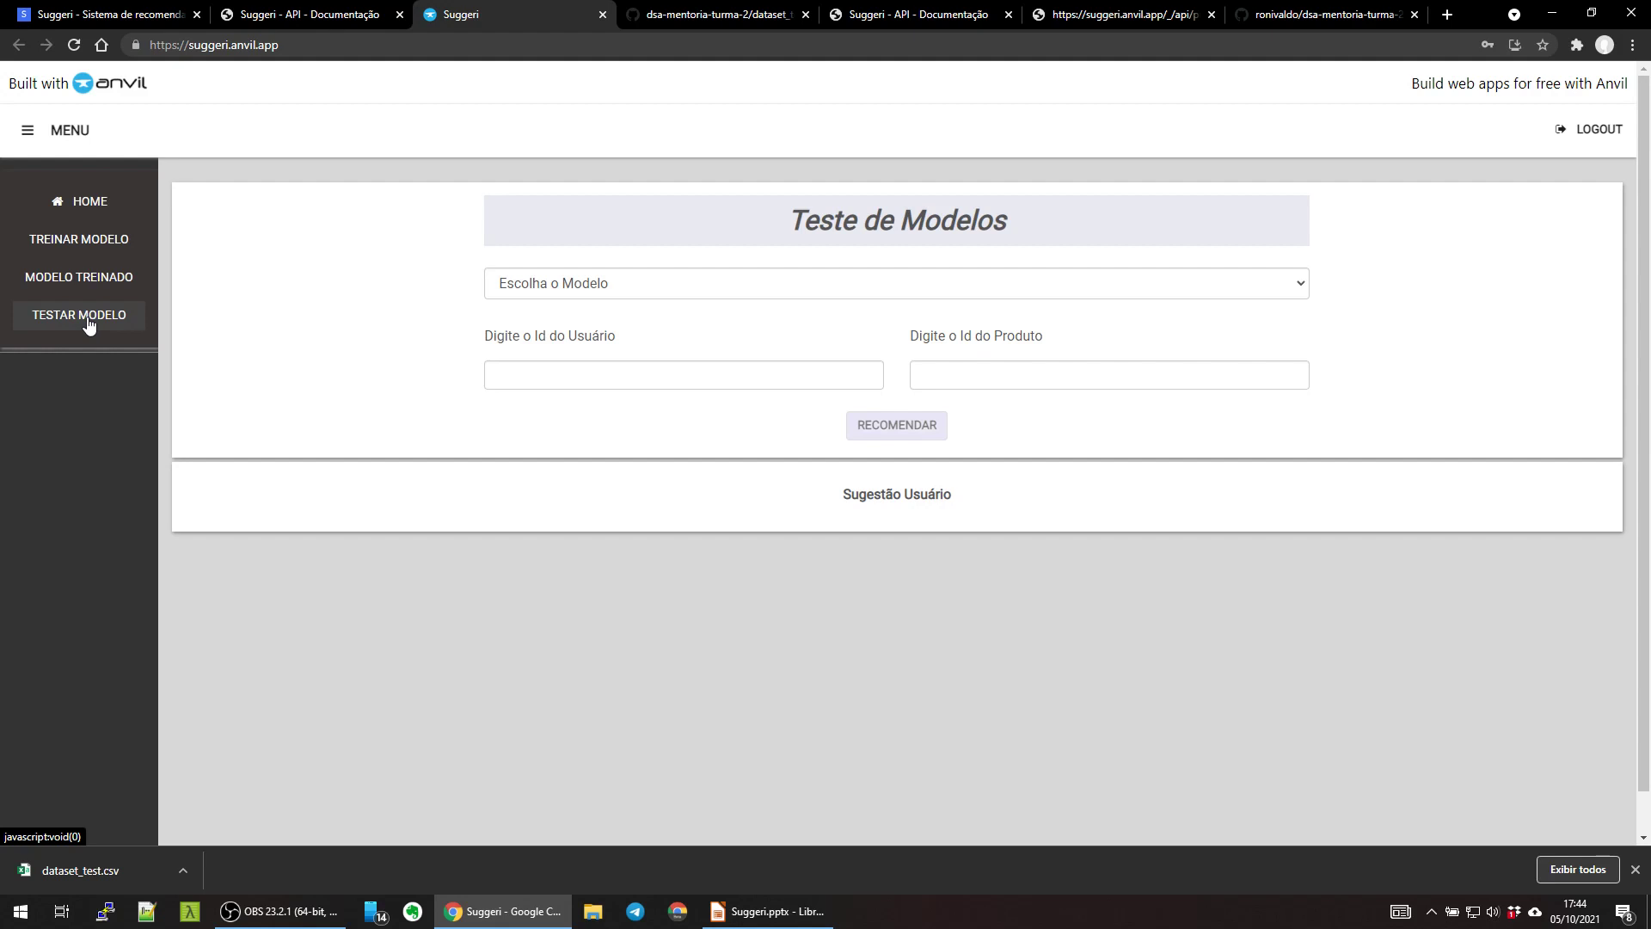
{"action": "left_click", "coordinate": [609, 285]}
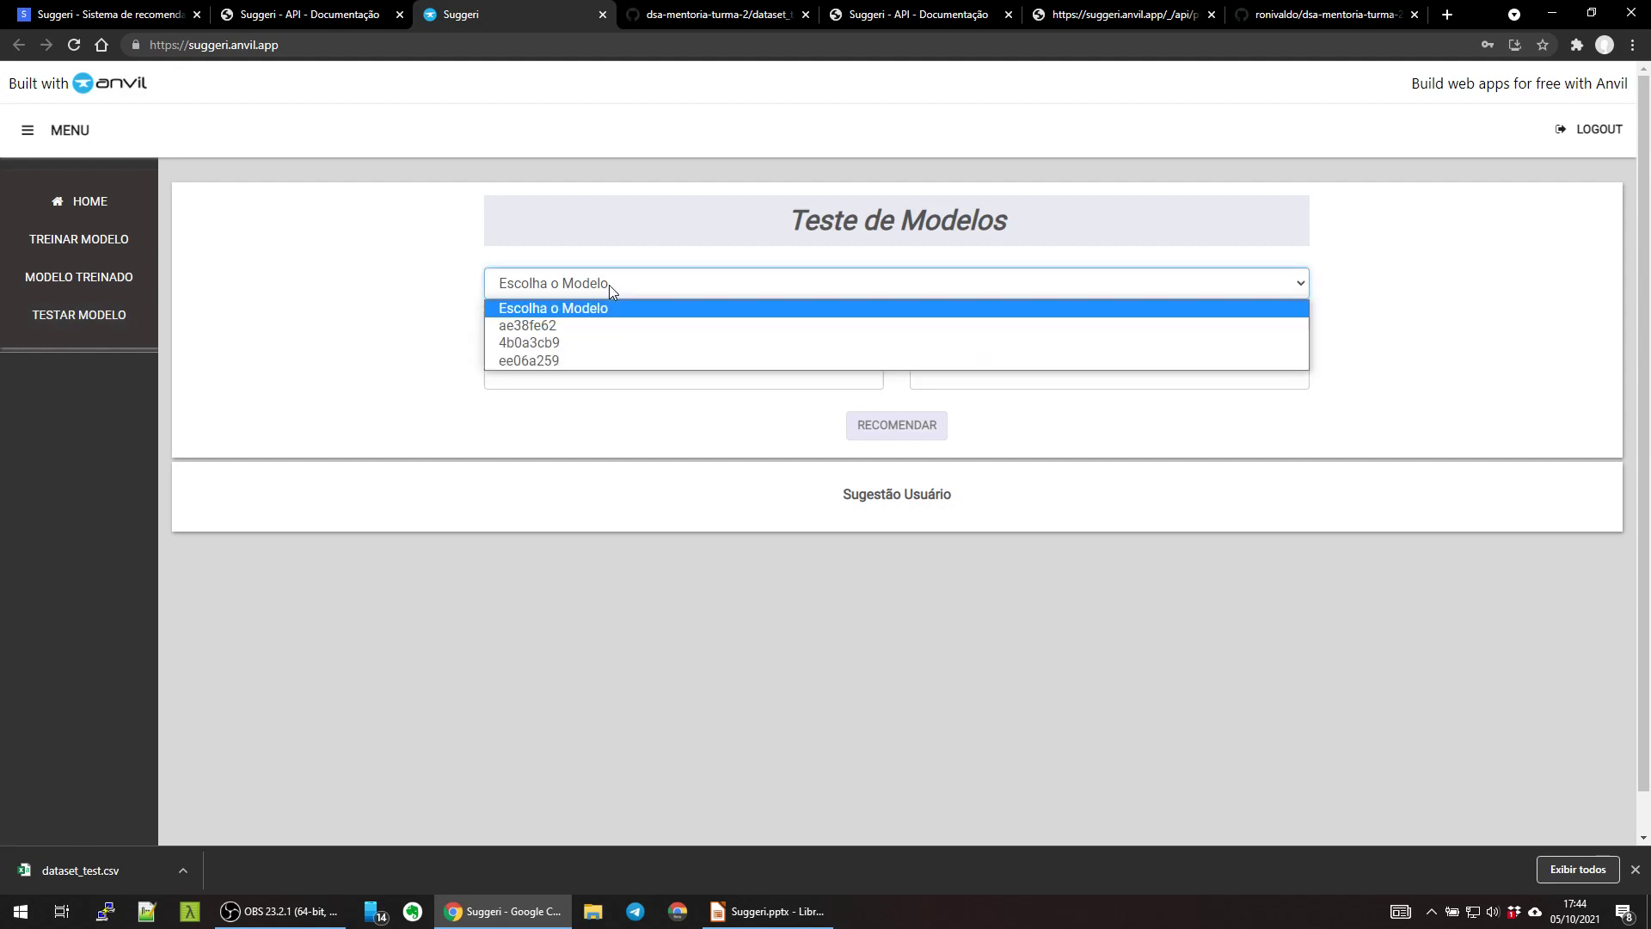
{"action": "left_click", "coordinate": [532, 361]}
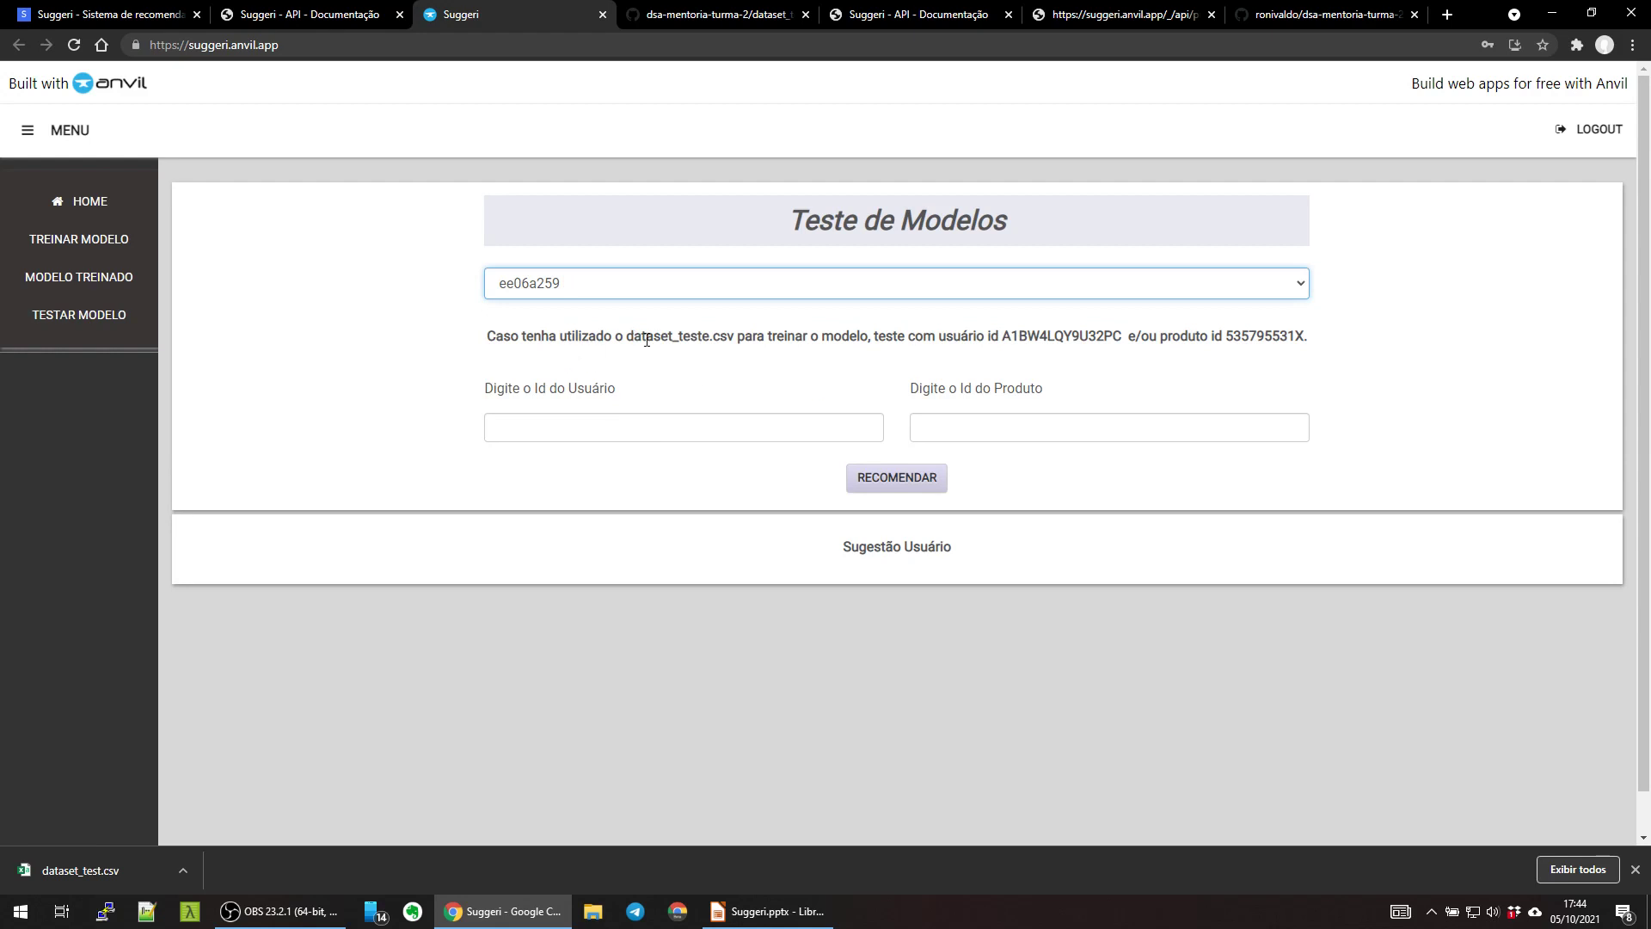
Step: Request product recommendations for the sample user ID given in the page's hint and look over the suggested items
{"action": "left_click_drag", "start_coordinate": [1121, 335], "coordinate": [1009, 348]}
{"action": "key", "text": "ctrl+c"}
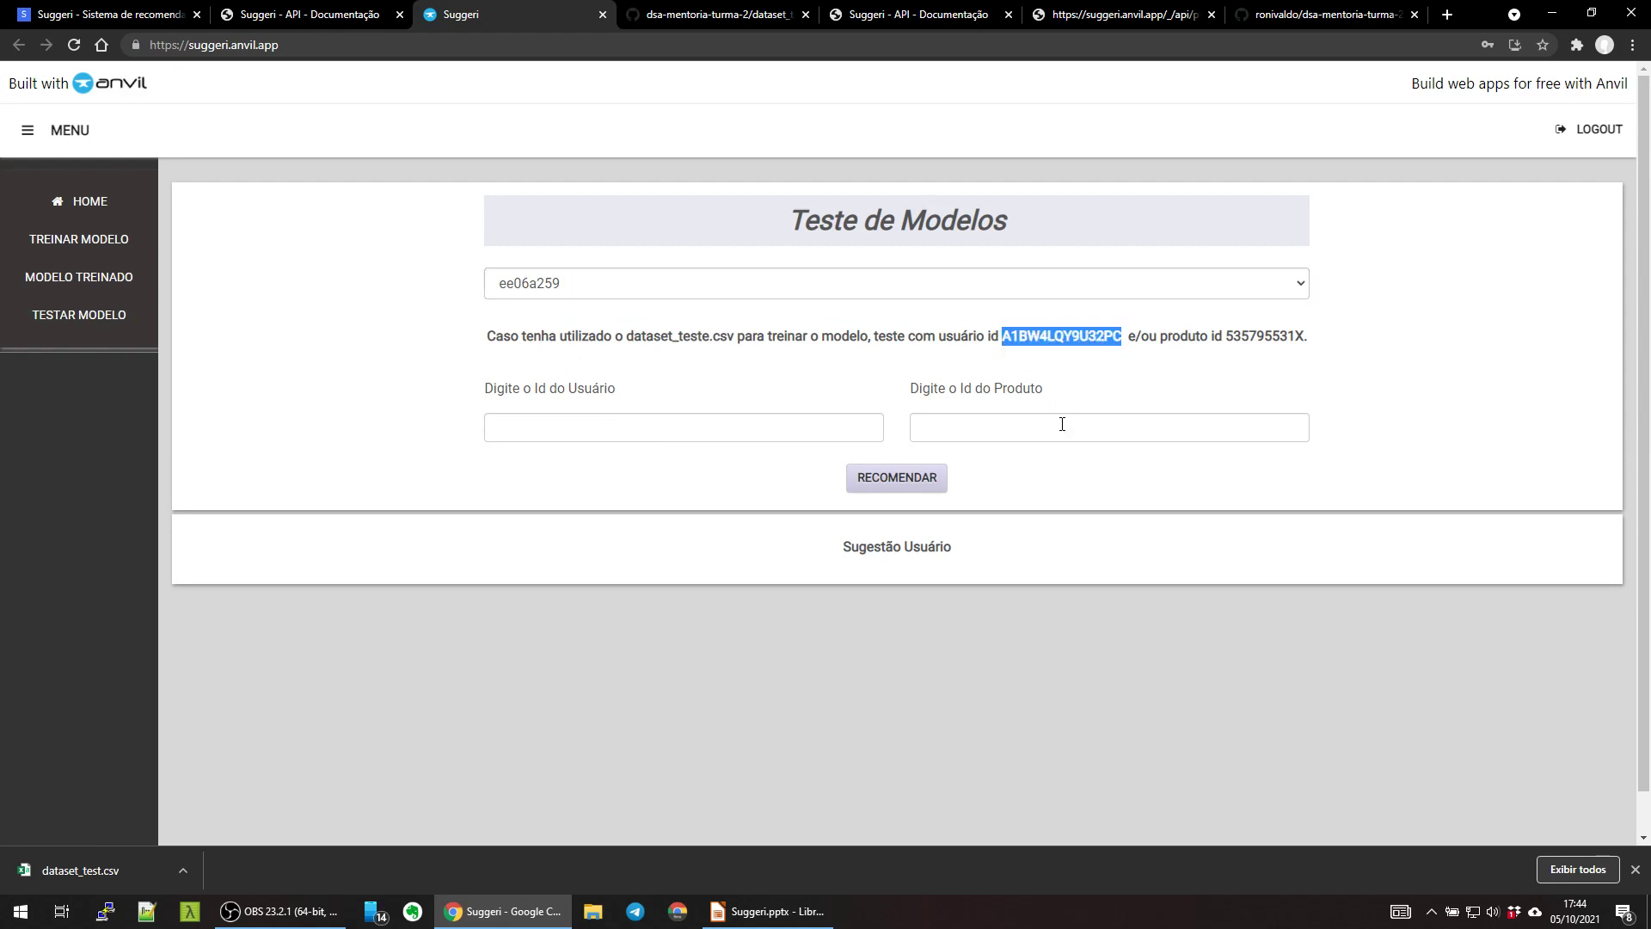
{"action": "left_click", "coordinate": [677, 438]}
{"action": "key", "text": "ctrl+v"}
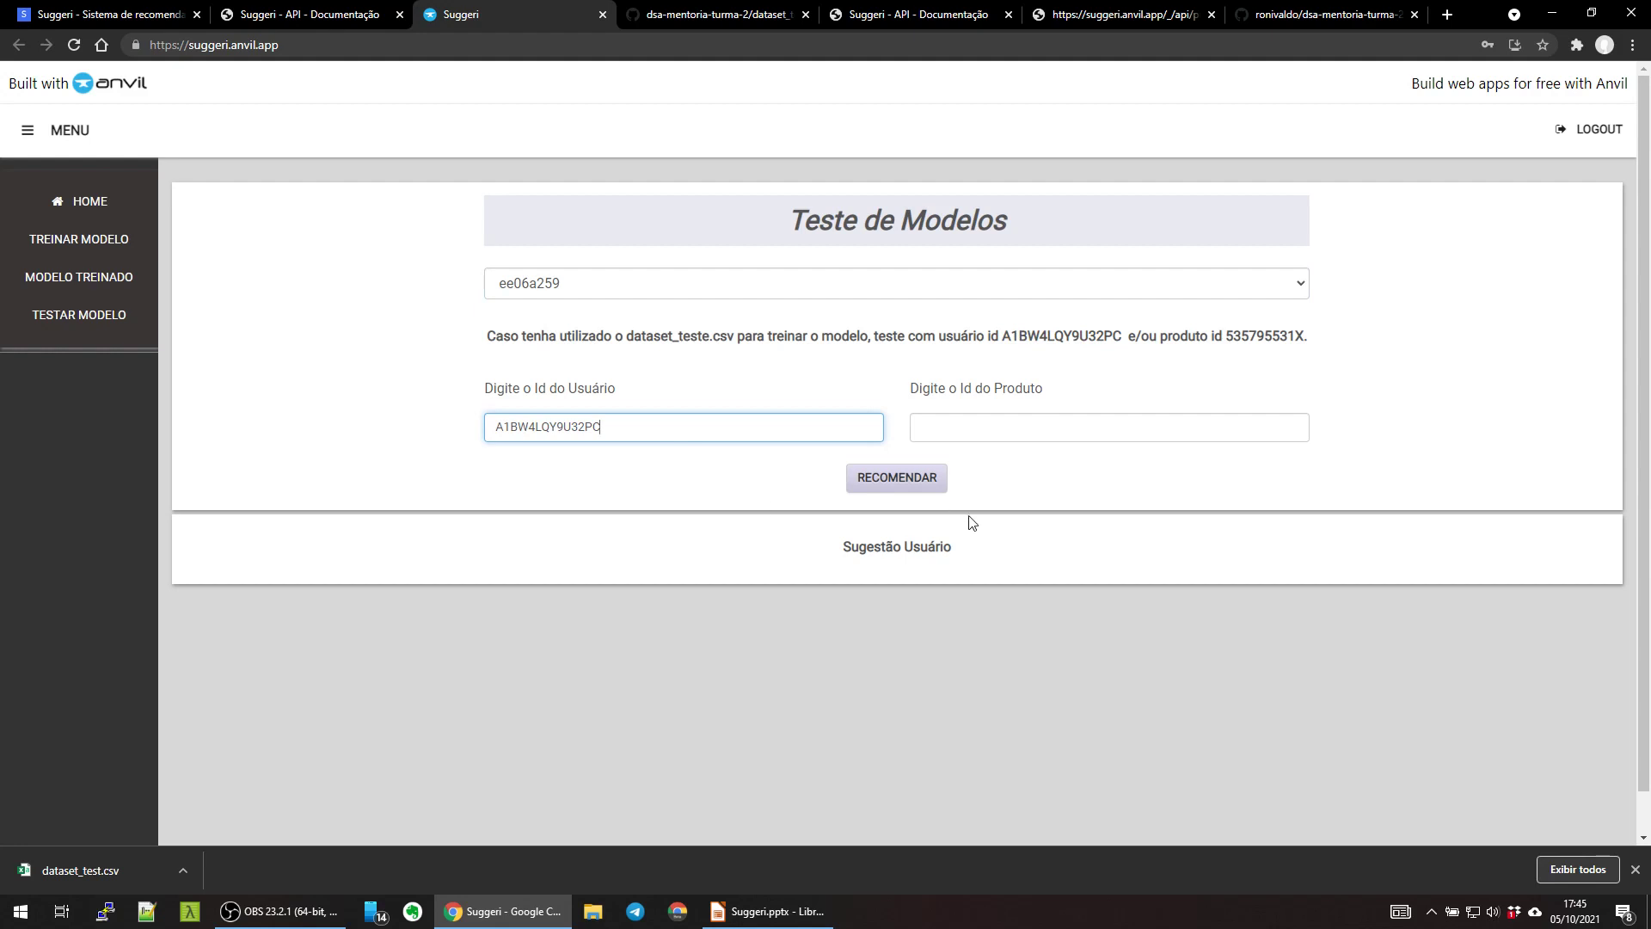
{"action": "left_click", "coordinate": [877, 486]}
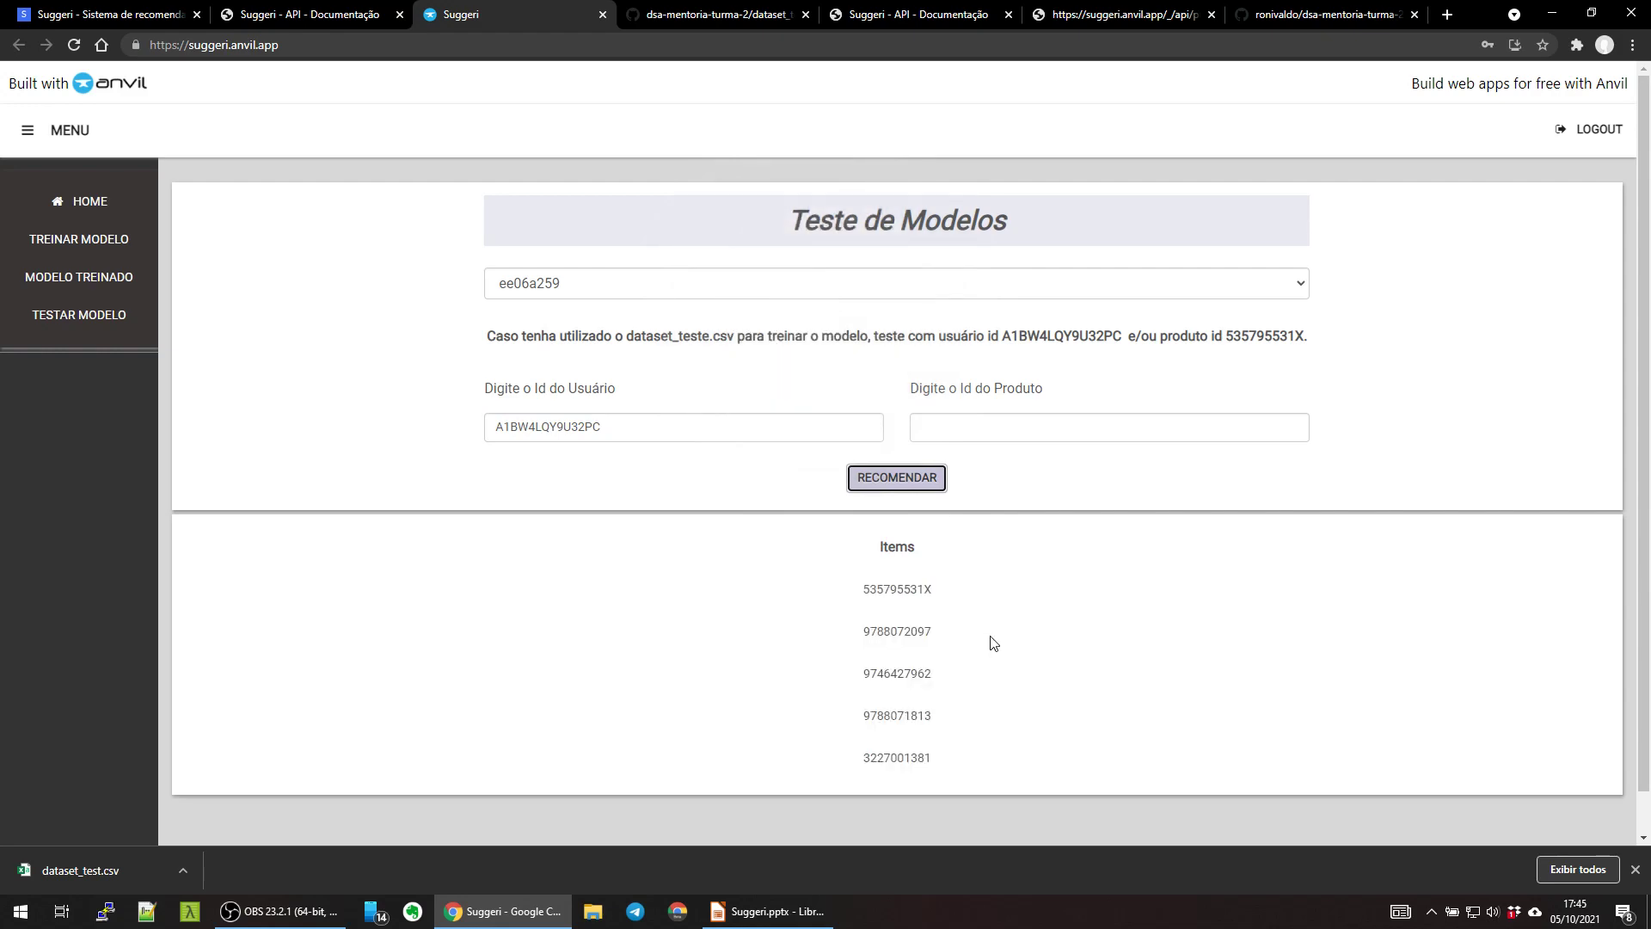
{"action": "left_click", "coordinate": [864, 587]}
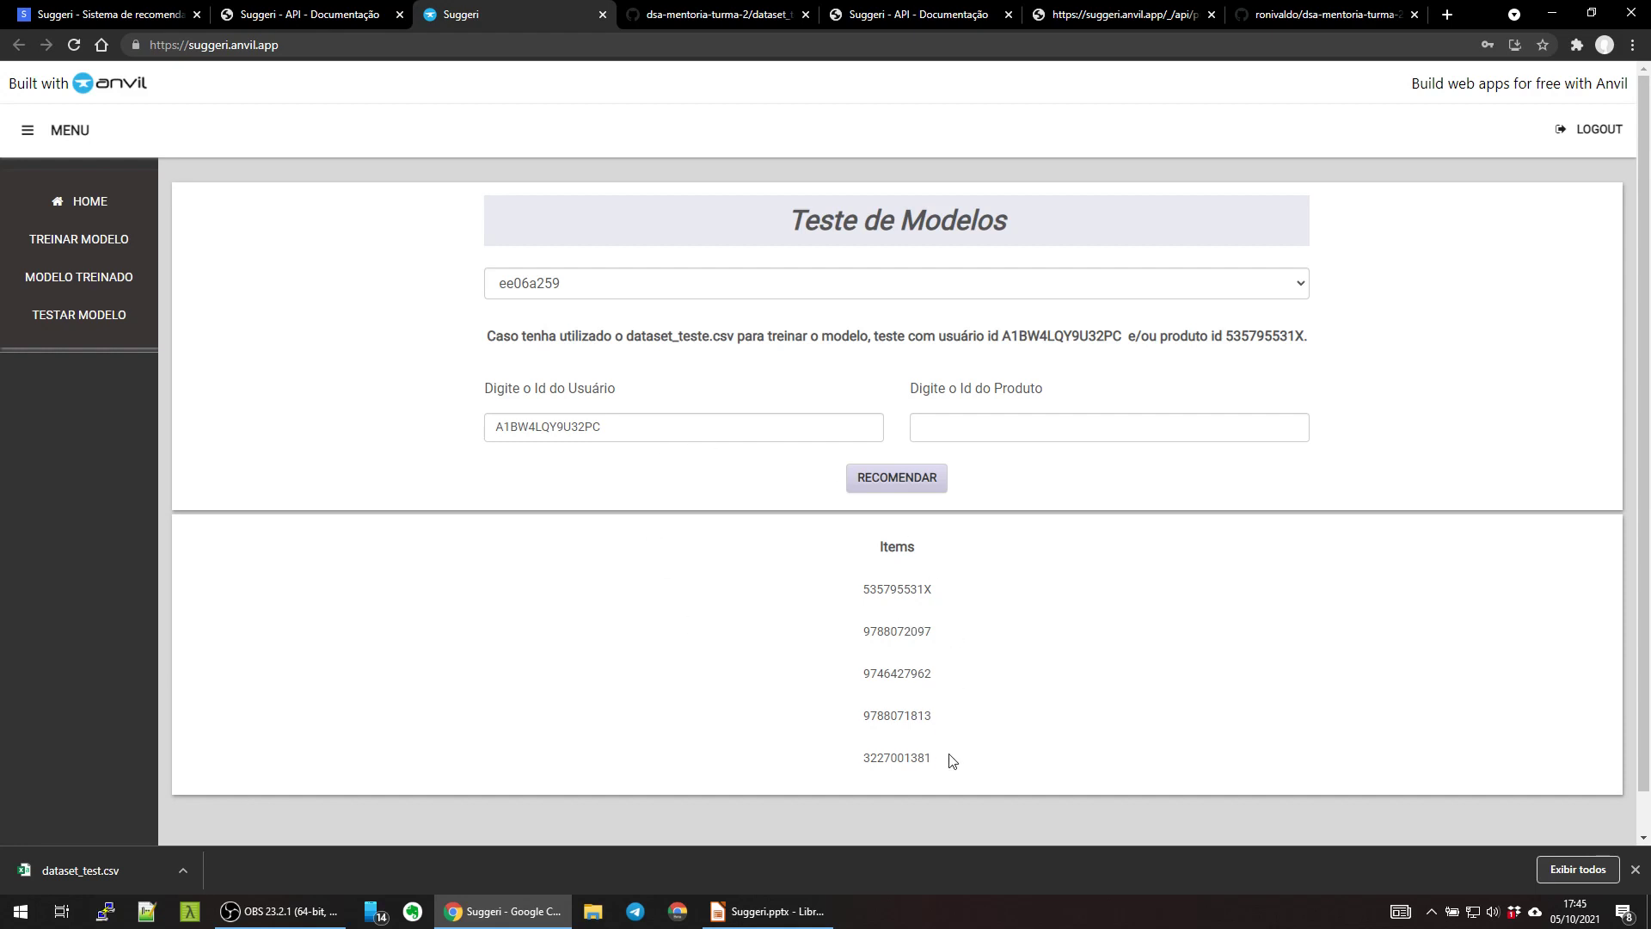
{"action": "left_click_drag", "start_coordinate": [953, 760], "coordinate": [1021, 616]}
{"action": "left_click", "coordinate": [1021, 616]}
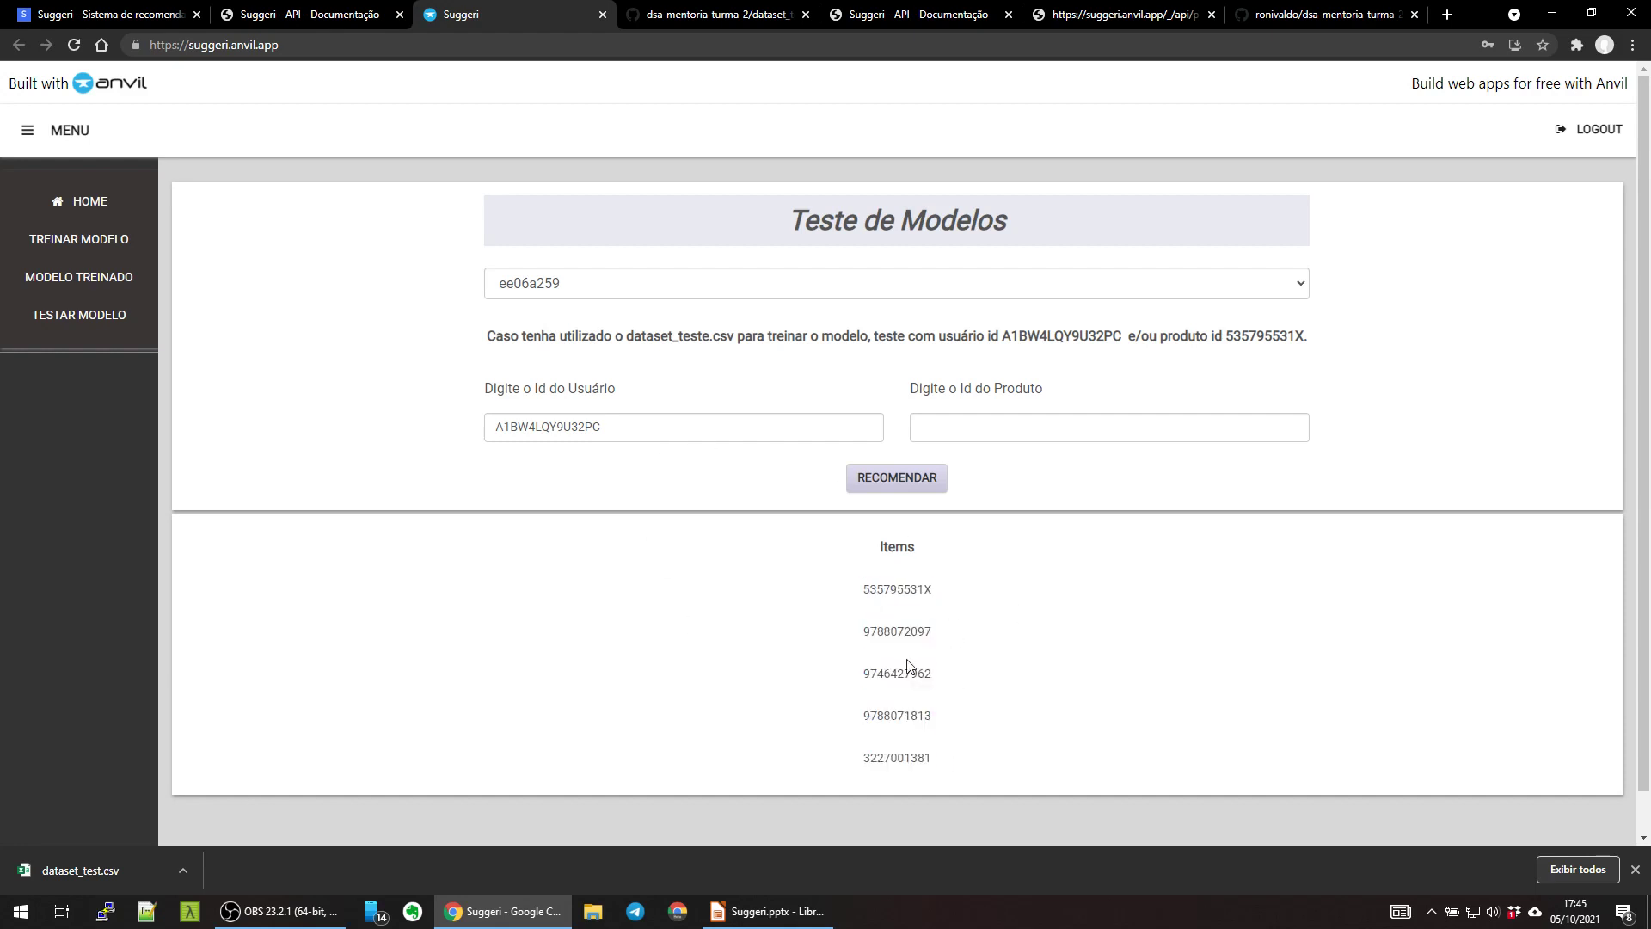
Step: Clear the user ID and request recommended users for the sample product ID 535795531X
{"action": "double_click", "coordinate": [617, 428]}
{"action": "key", "text": "BackSpace"}
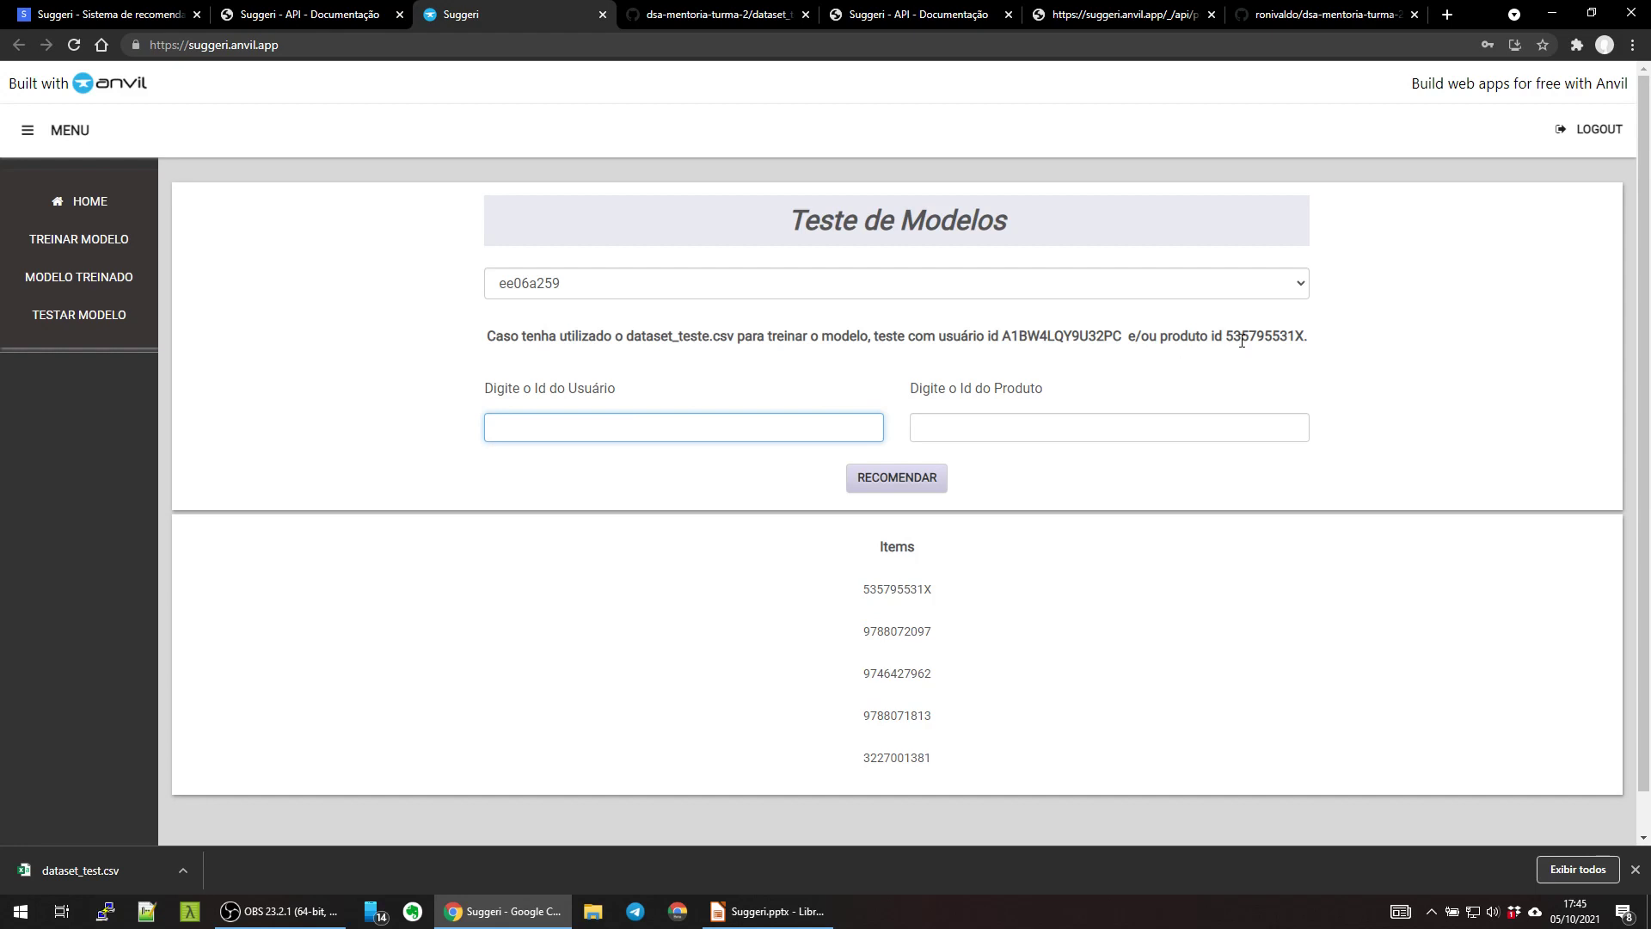
{"action": "left_click_drag", "start_coordinate": [1226, 336], "coordinate": [1308, 351]}
{"action": "key", "text": "ctrl+c"}
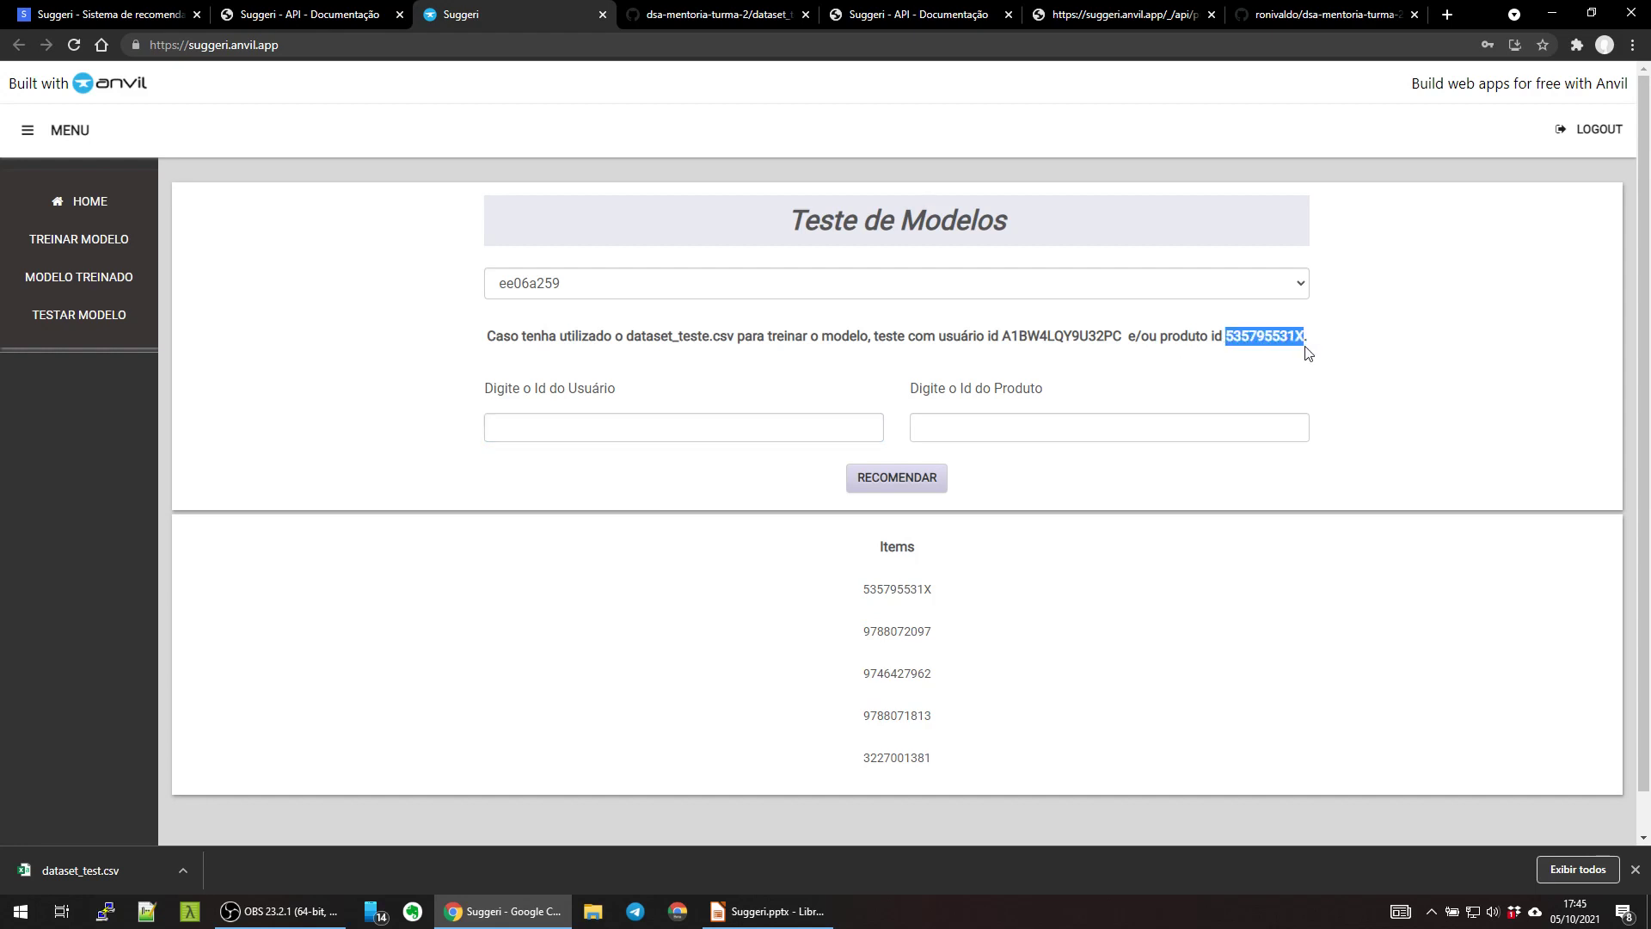
{"action": "left_click", "coordinate": [1098, 427]}
{"action": "key", "text": "ctrl+v"}
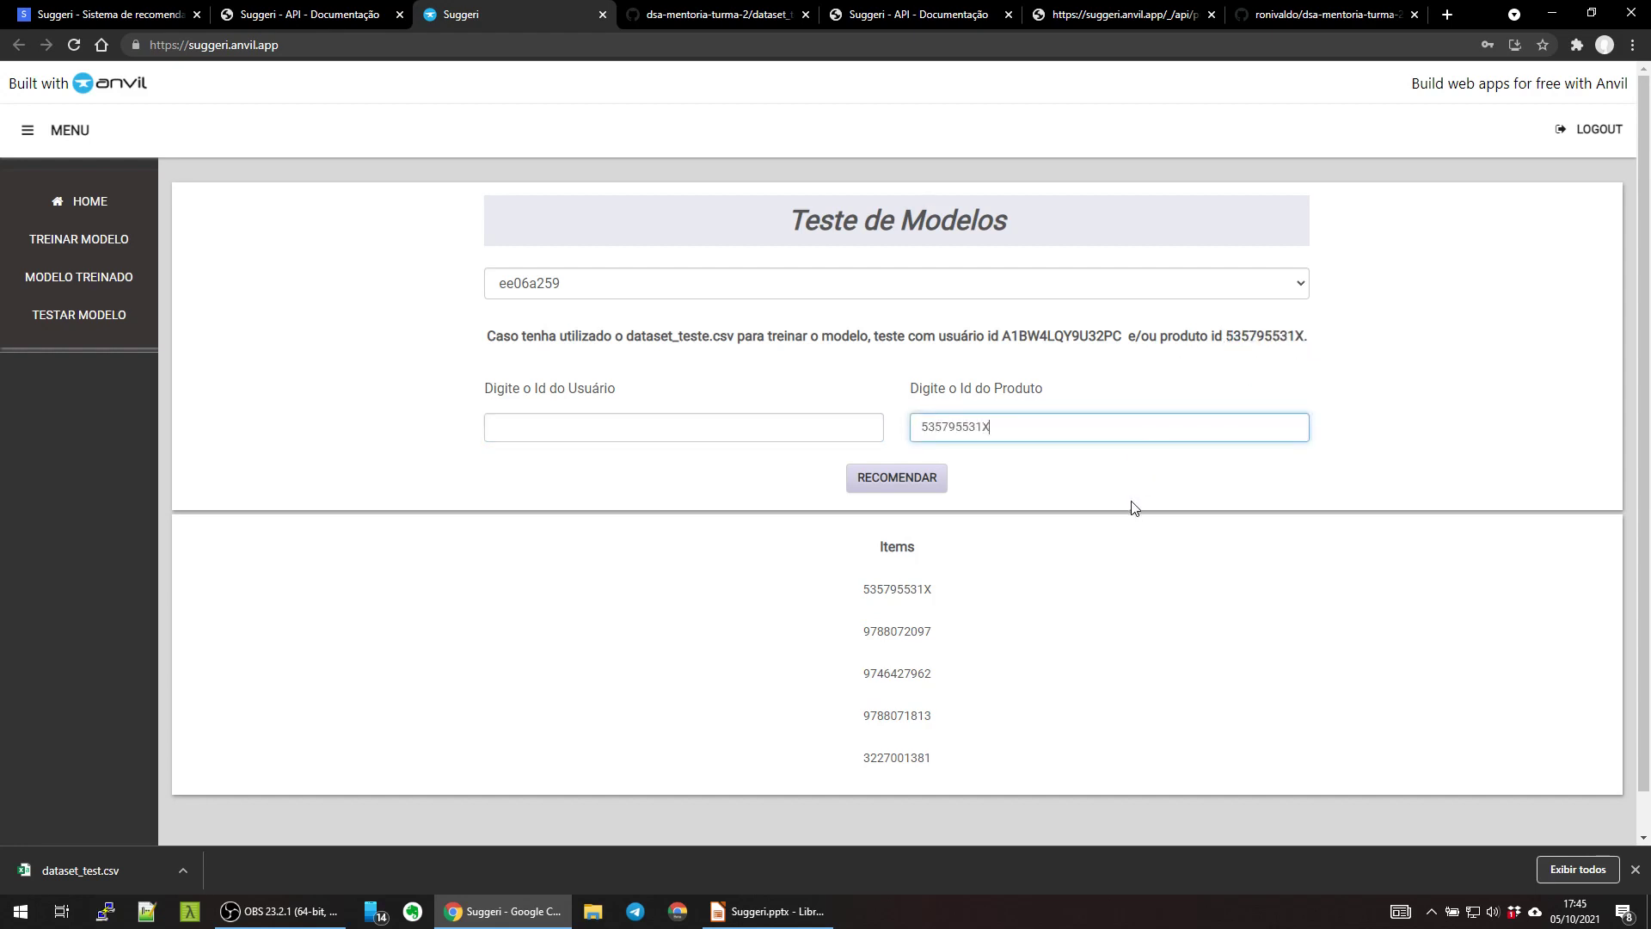
{"action": "left_click", "coordinate": [943, 482]}
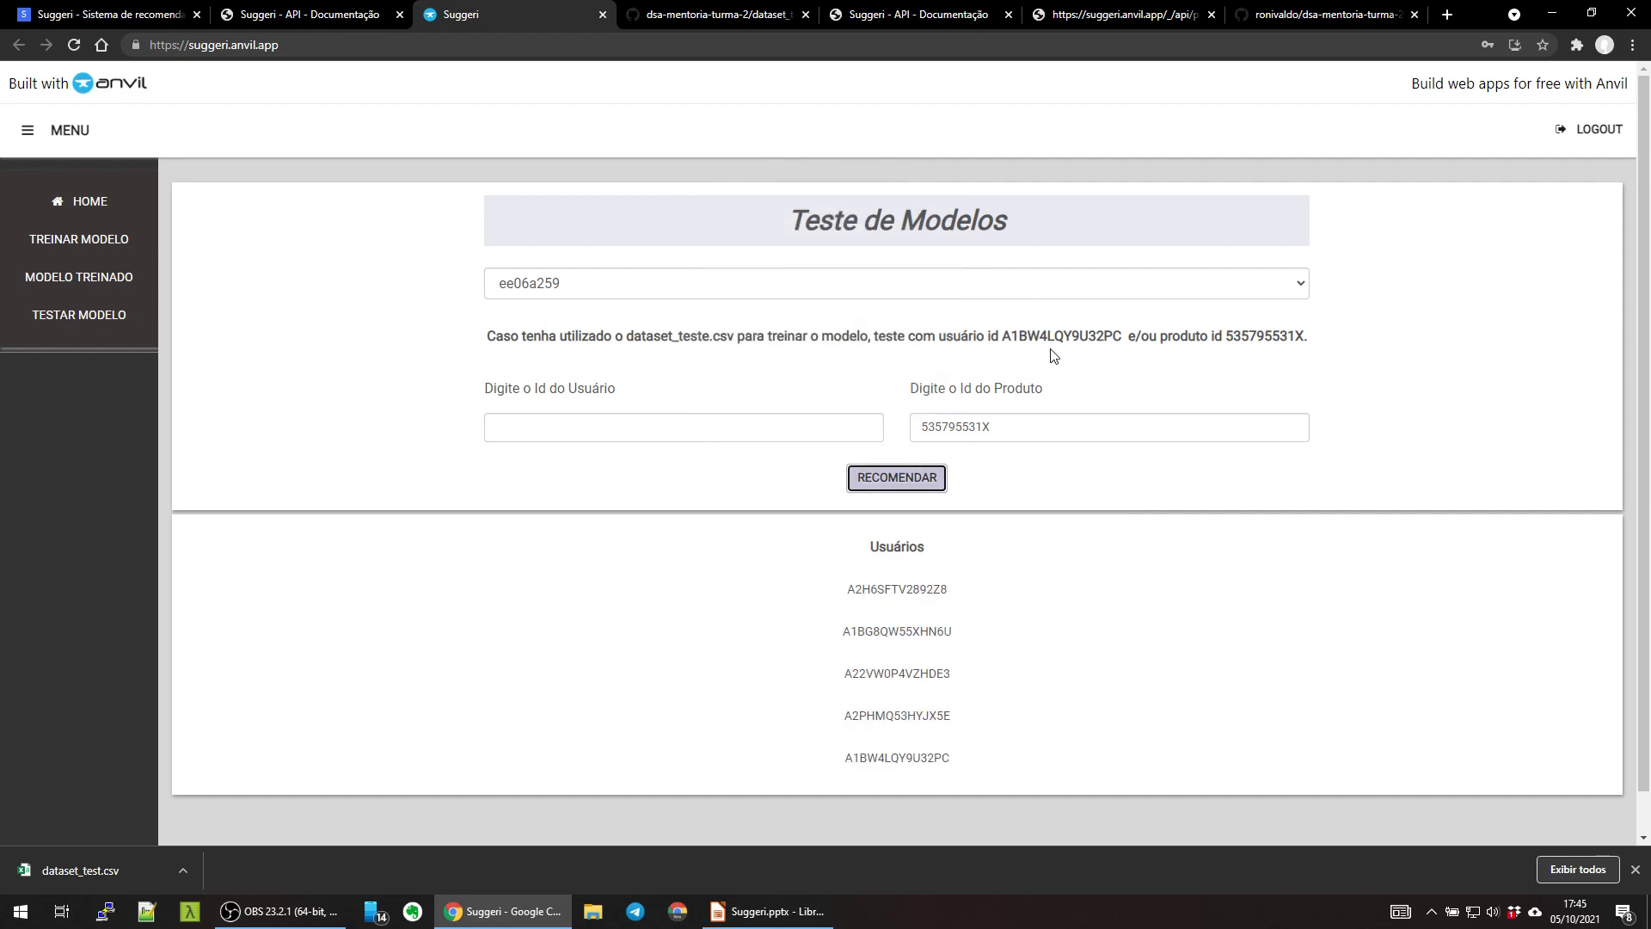
Step: Add the sample user ID alongside product ID 535795531X, request the predicted rating for the pair and inspect it
{"action": "left_click_drag", "start_coordinate": [1003, 338], "coordinate": [1124, 340]}
{"action": "key", "text": "ctrl+c"}
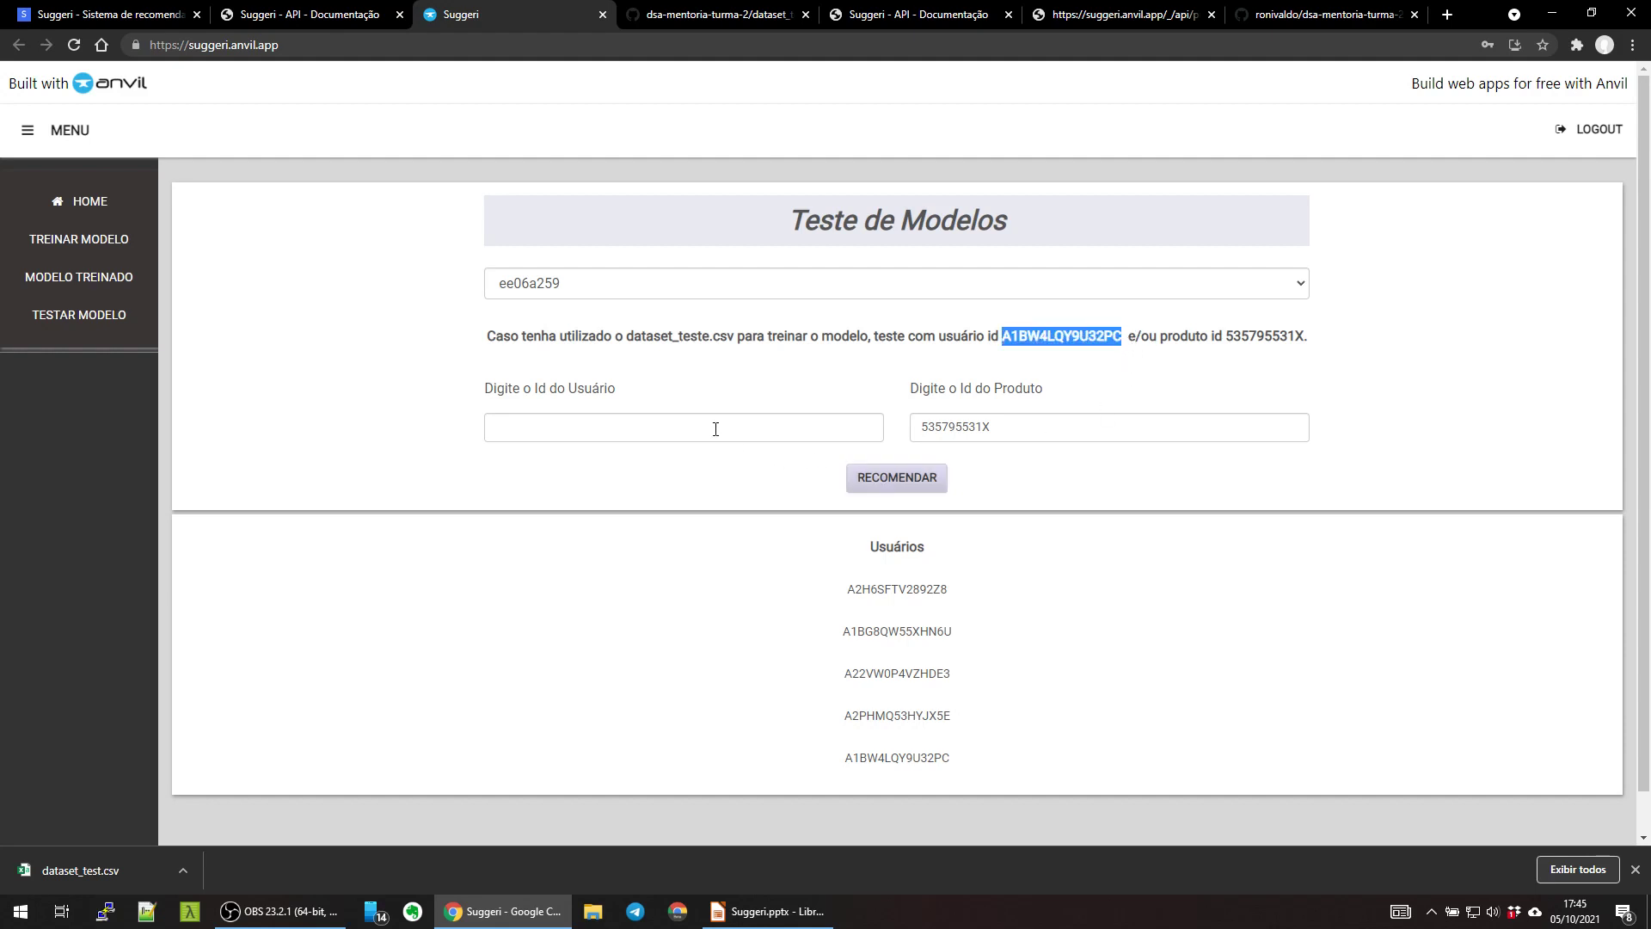
{"action": "left_click", "coordinate": [818, 427]}
{"action": "key", "text": "ctrl+v"}
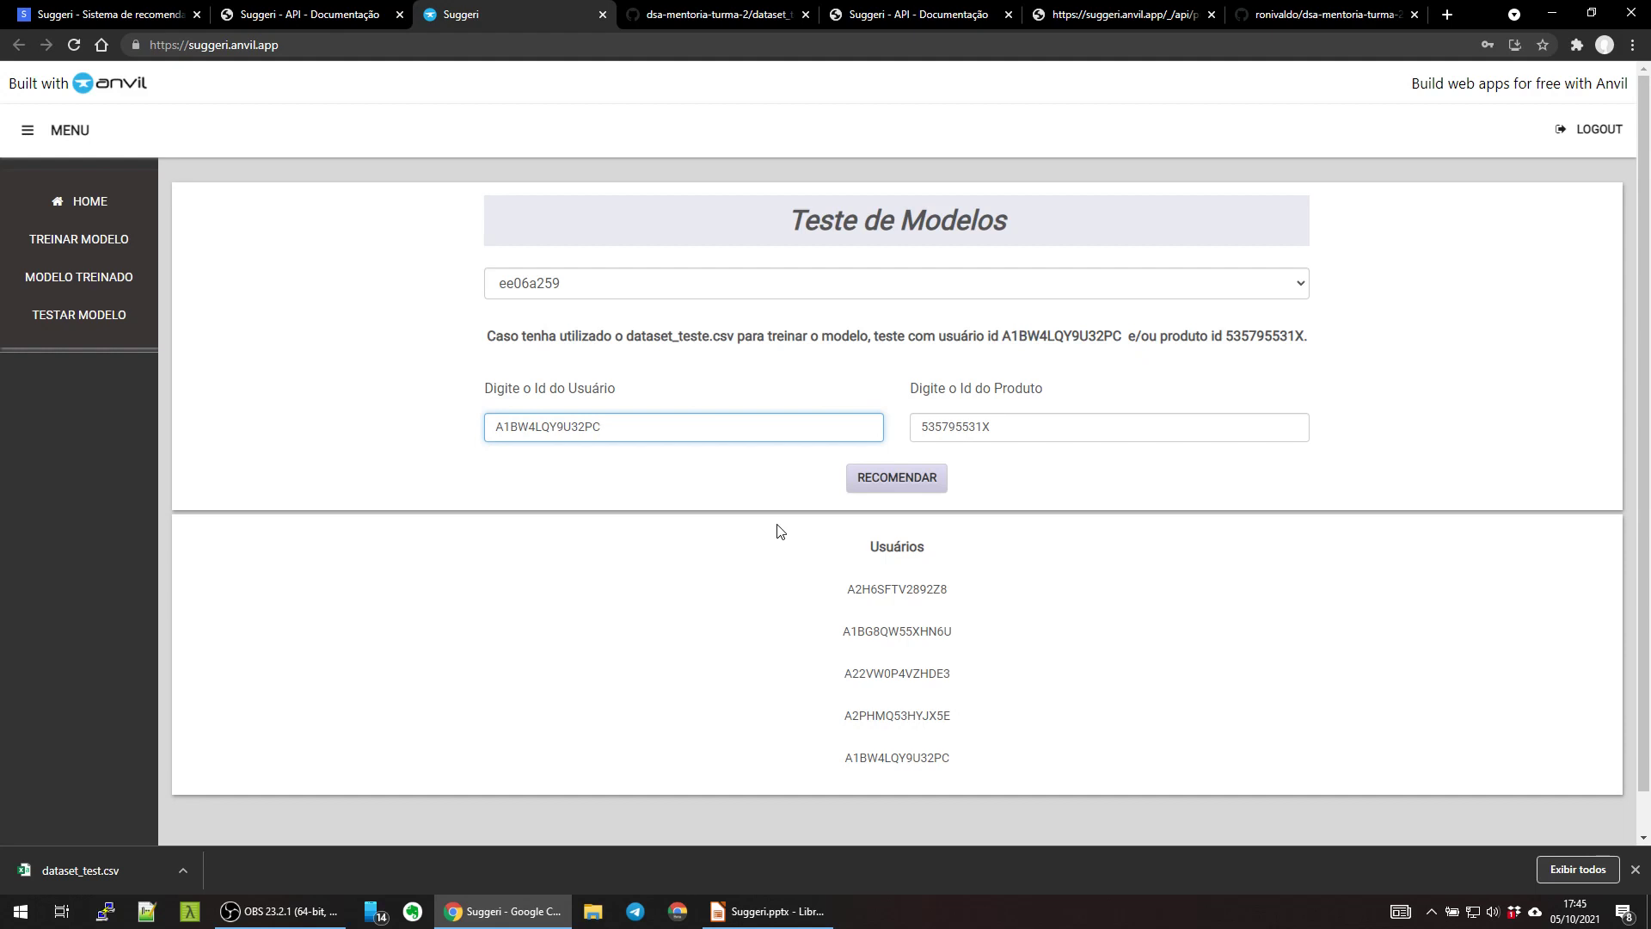
{"action": "double_click", "coordinate": [1002, 424]}
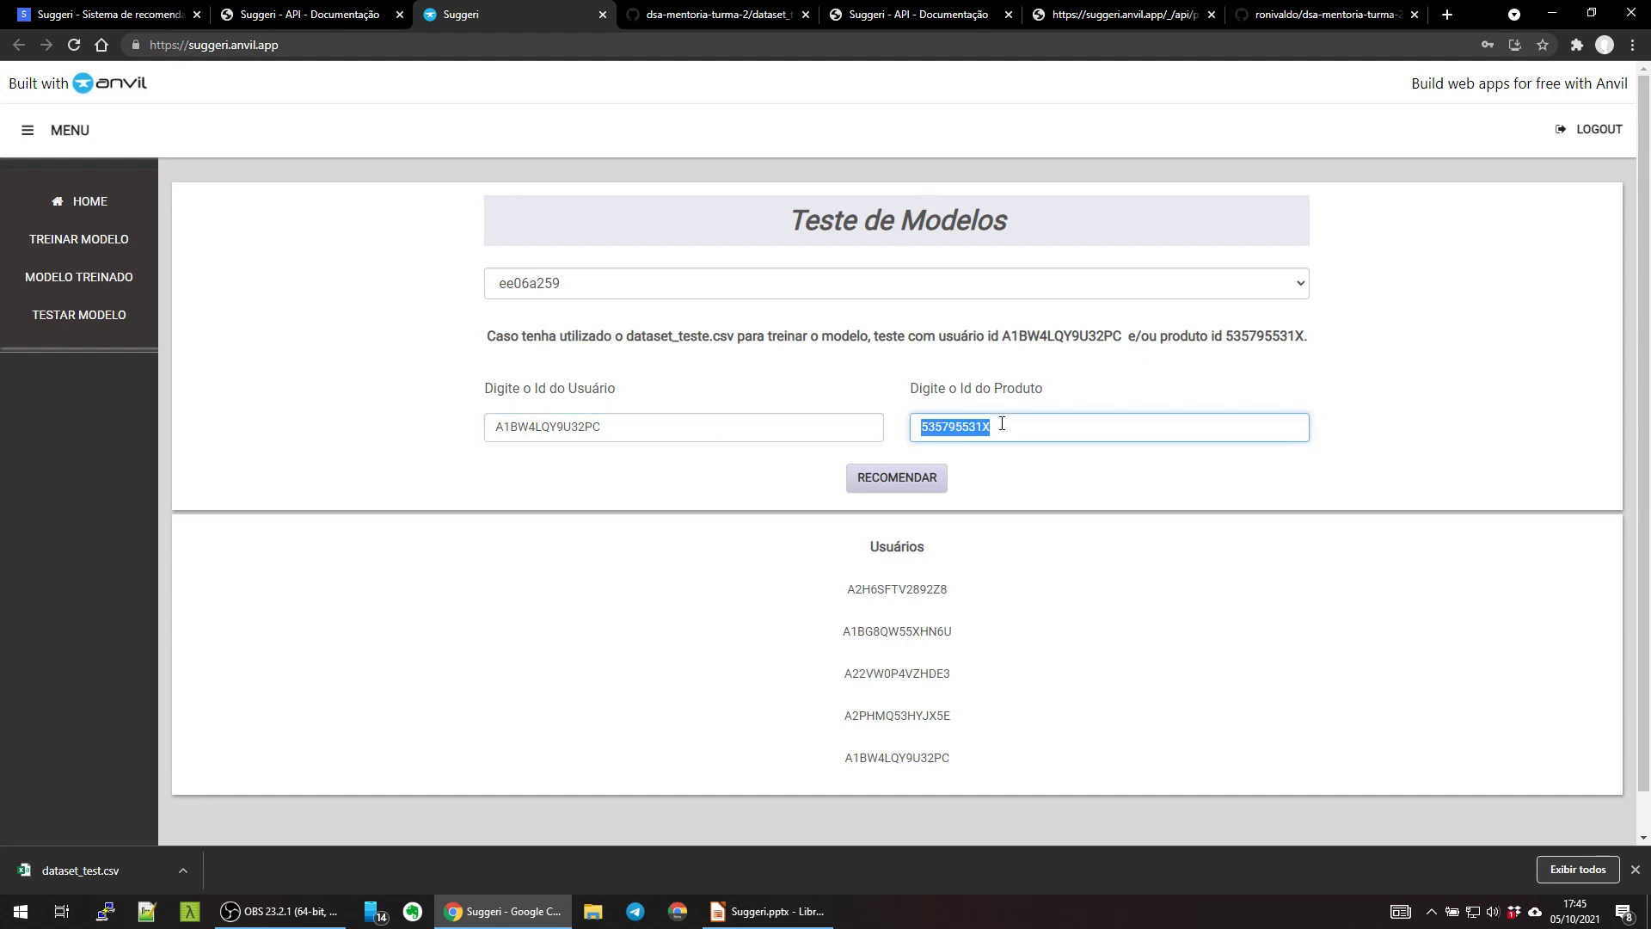
{"action": "double_click", "coordinate": [518, 432]}
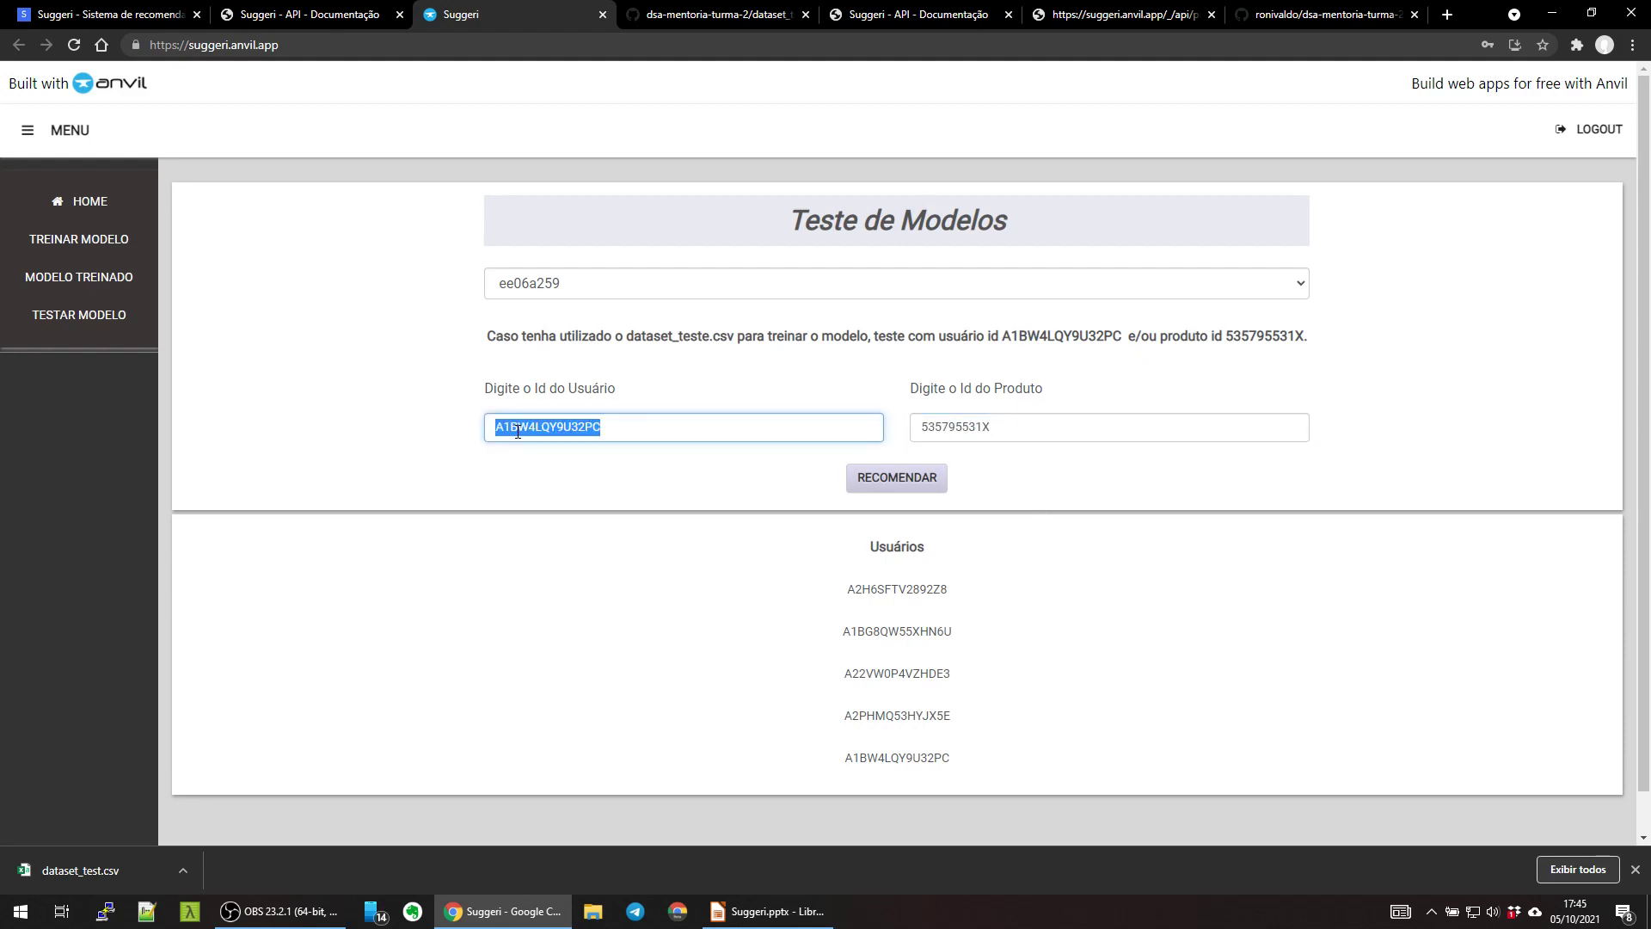
{"action": "double_click", "coordinate": [980, 430]}
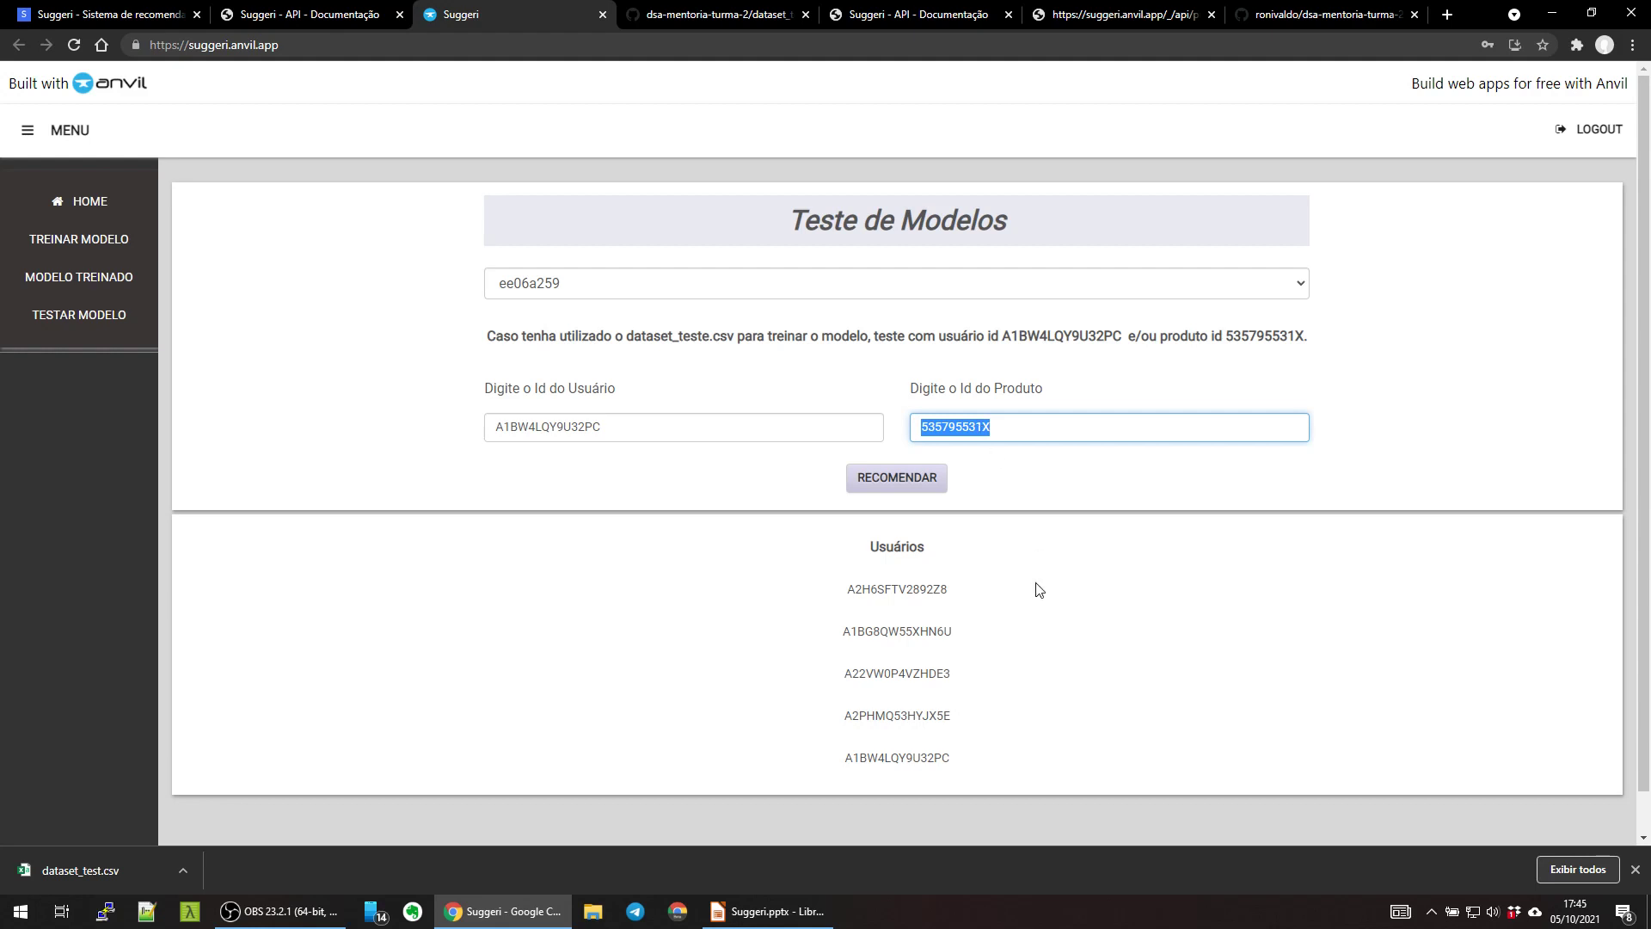
{"action": "left_click", "coordinate": [923, 483]}
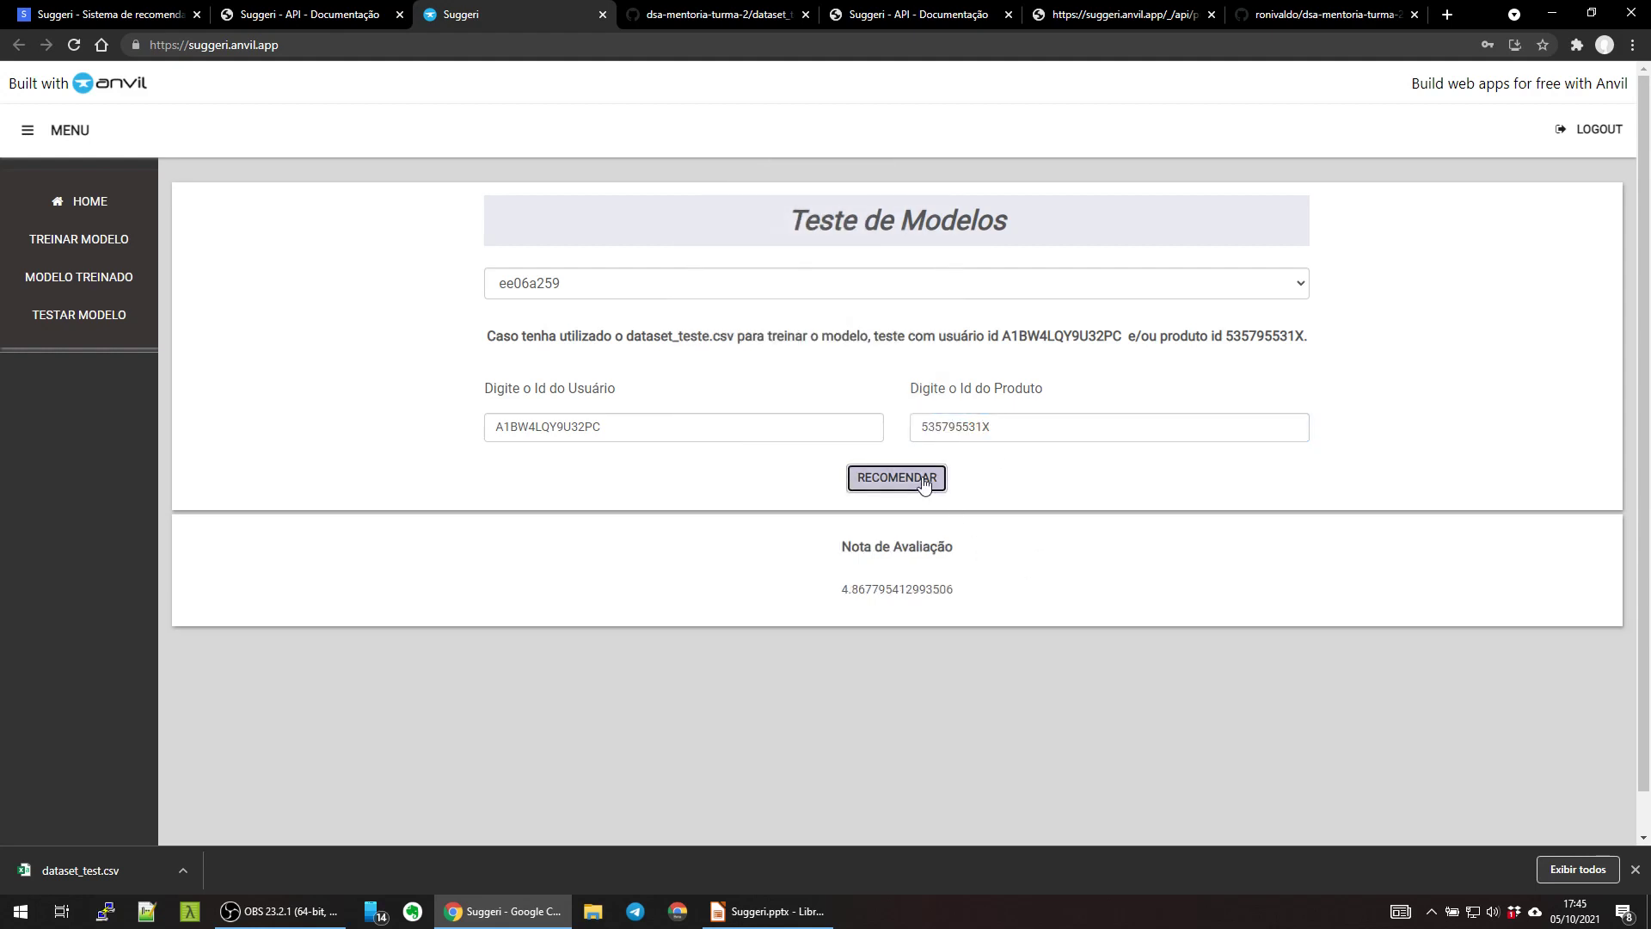
{"action": "left_click_drag", "start_coordinate": [842, 590], "coordinate": [859, 594]}
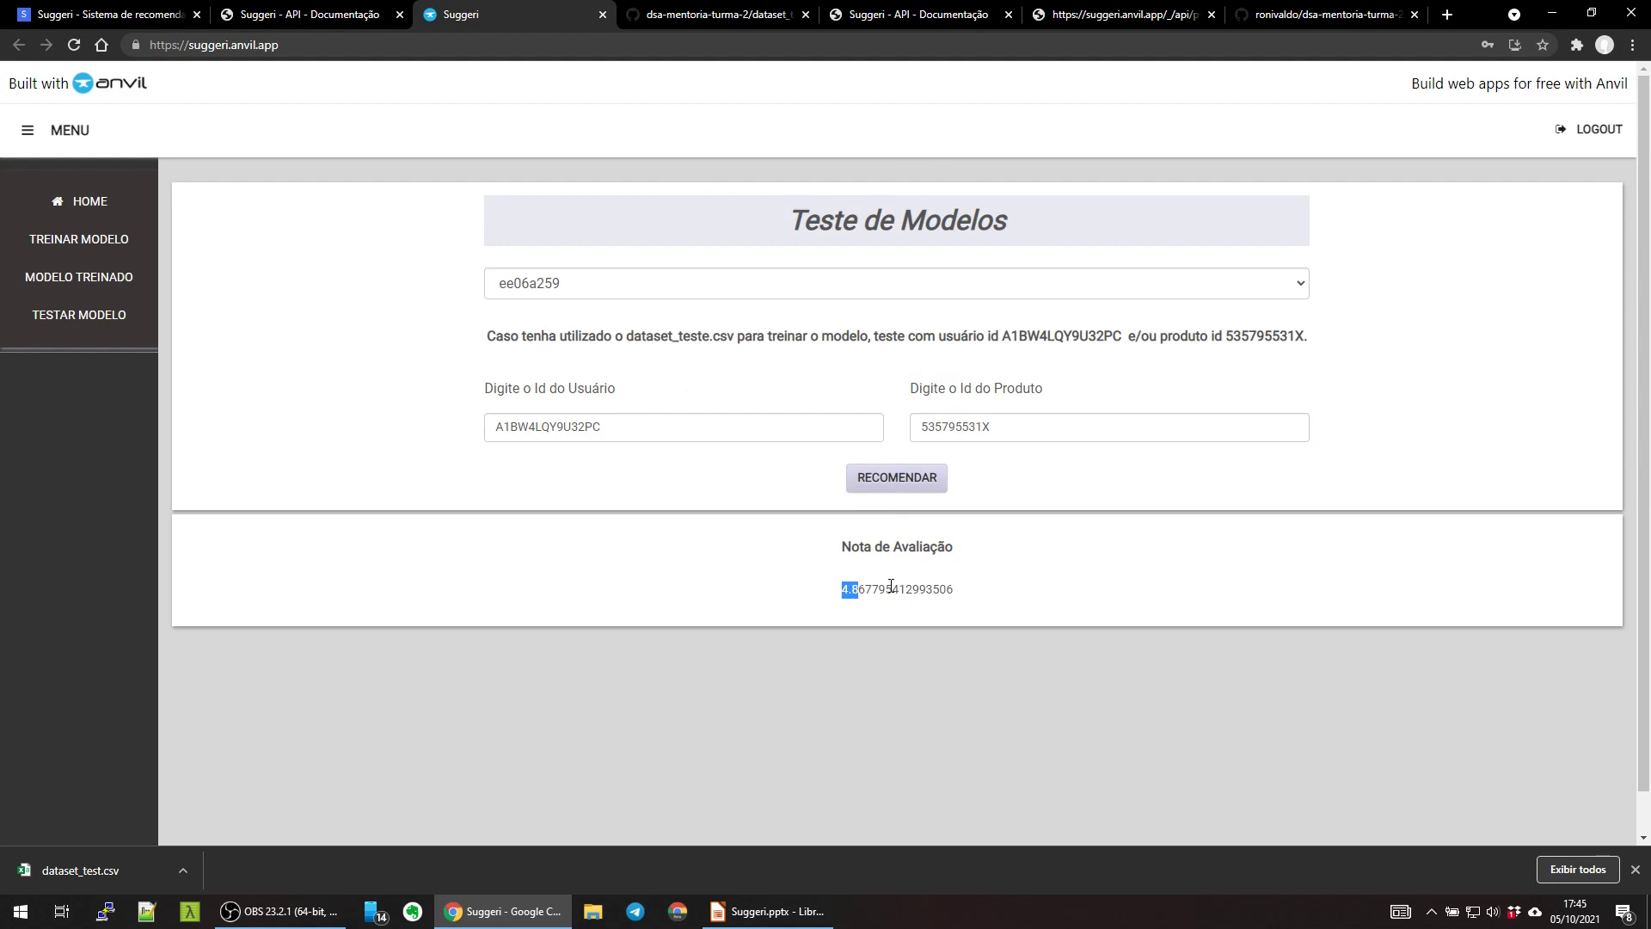
{"action": "left_click", "coordinate": [964, 591]}
Step: Open the dsa-mentoria-turma-2 repository's main page on GitHub and read its README from the Suggeri introduction to the Infra-estrutura diagram
{"action": "left_click", "coordinate": [684, 14]}
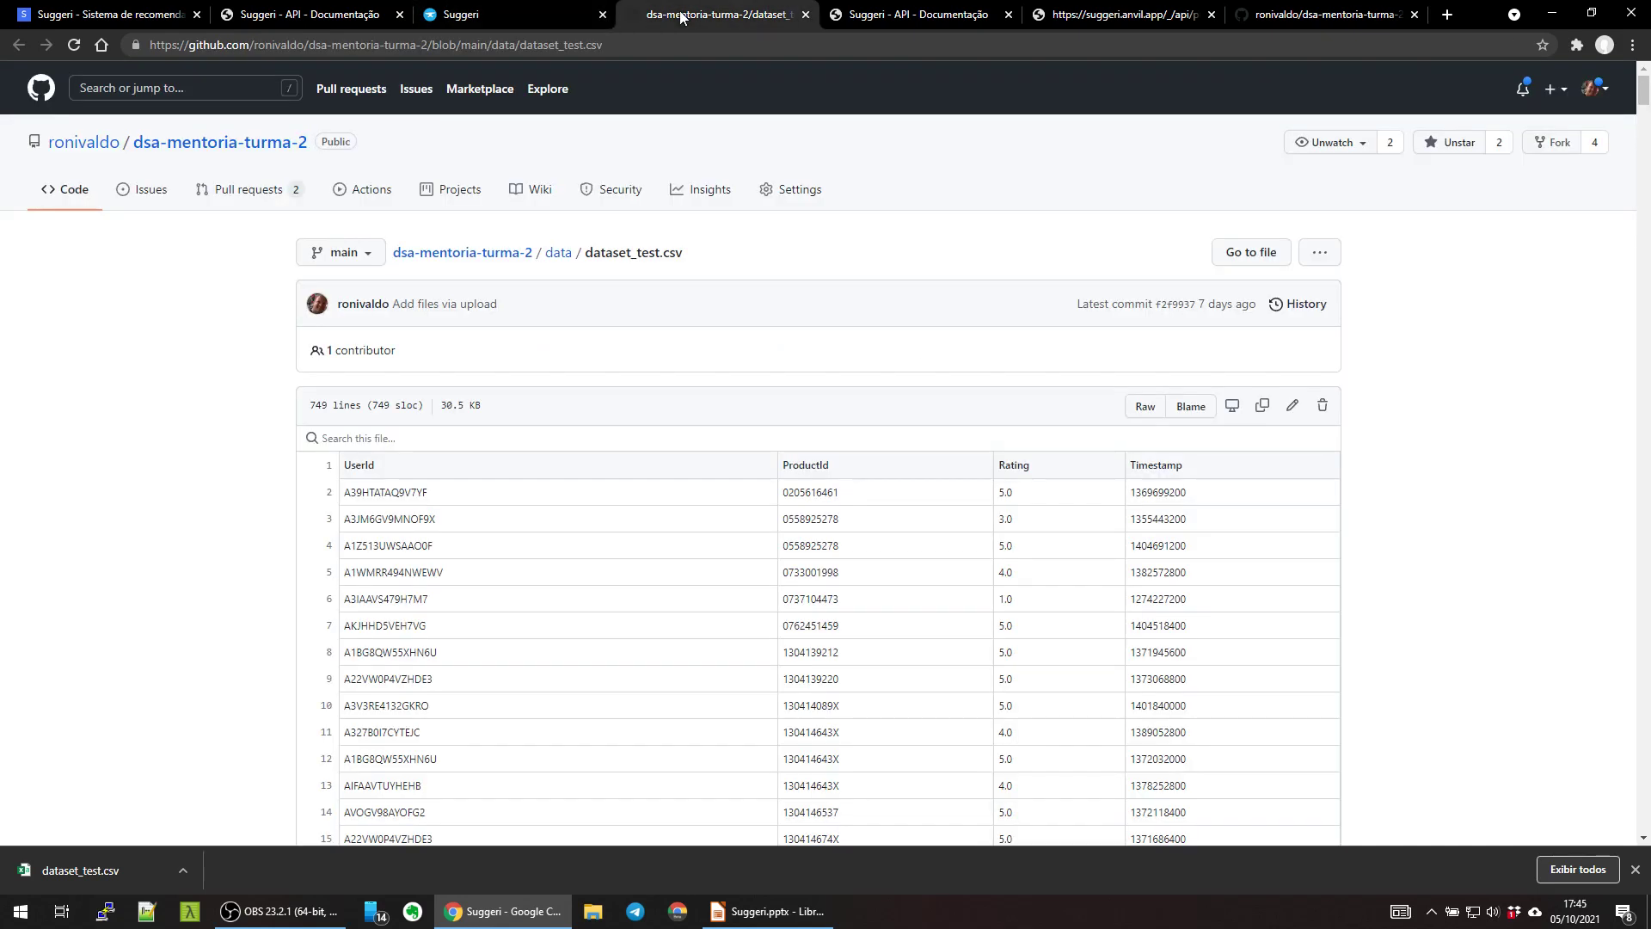
{"action": "left_click", "coordinate": [221, 151]}
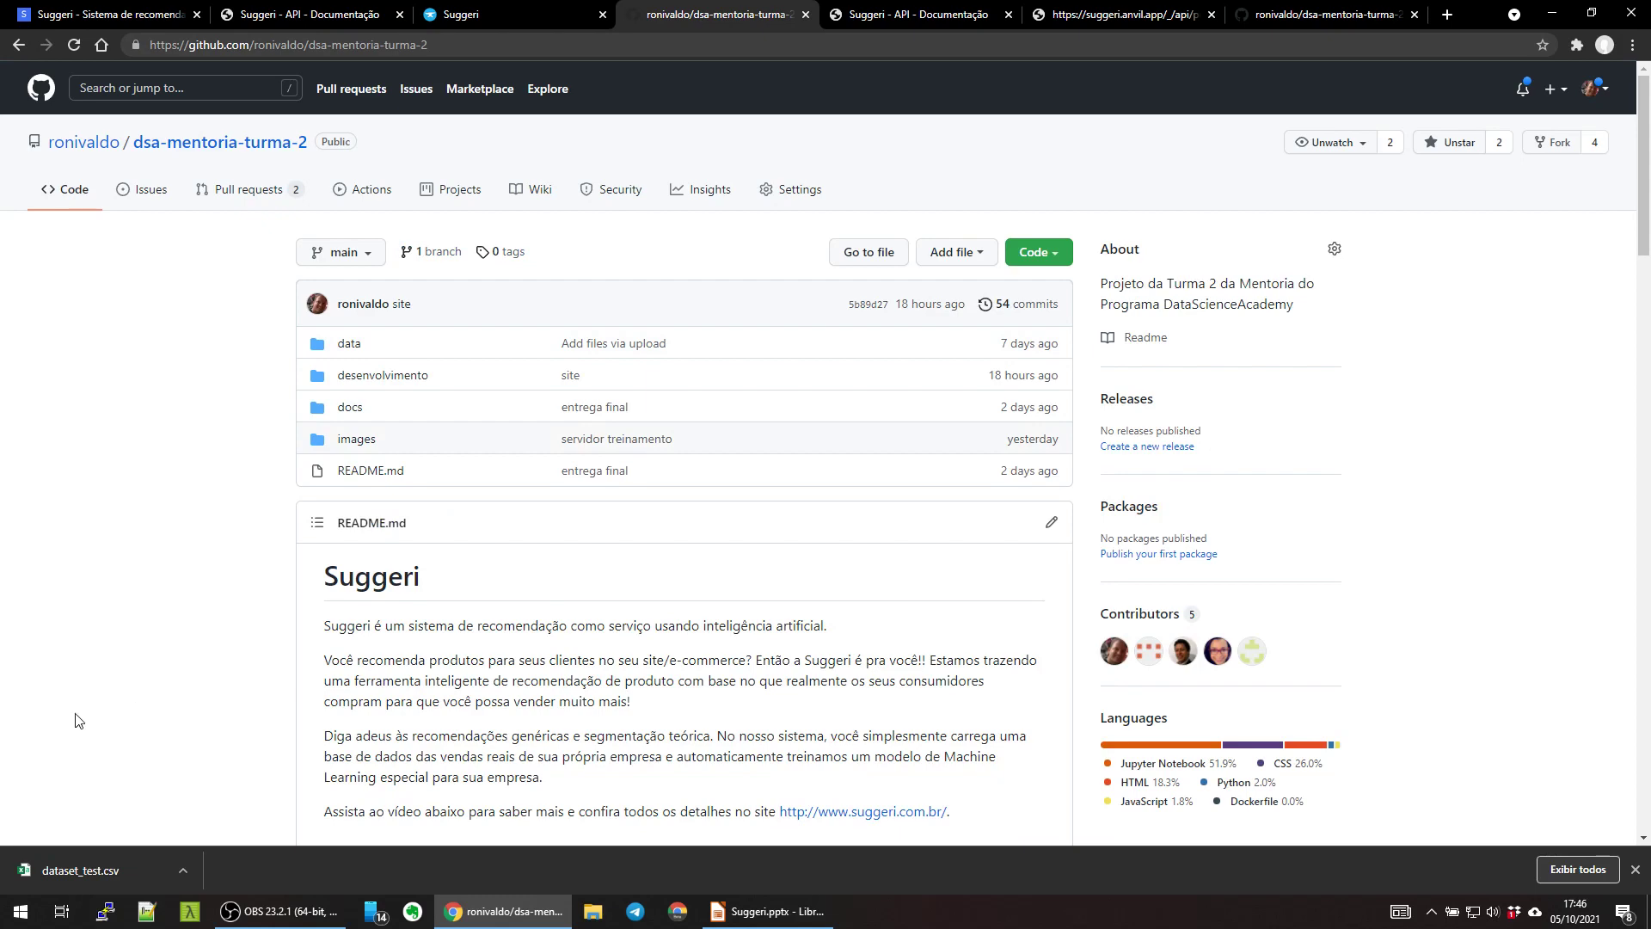
{"action": "scroll", "coordinate": [200, 664], "scroll_direction": "down", "scroll_amount": 3}
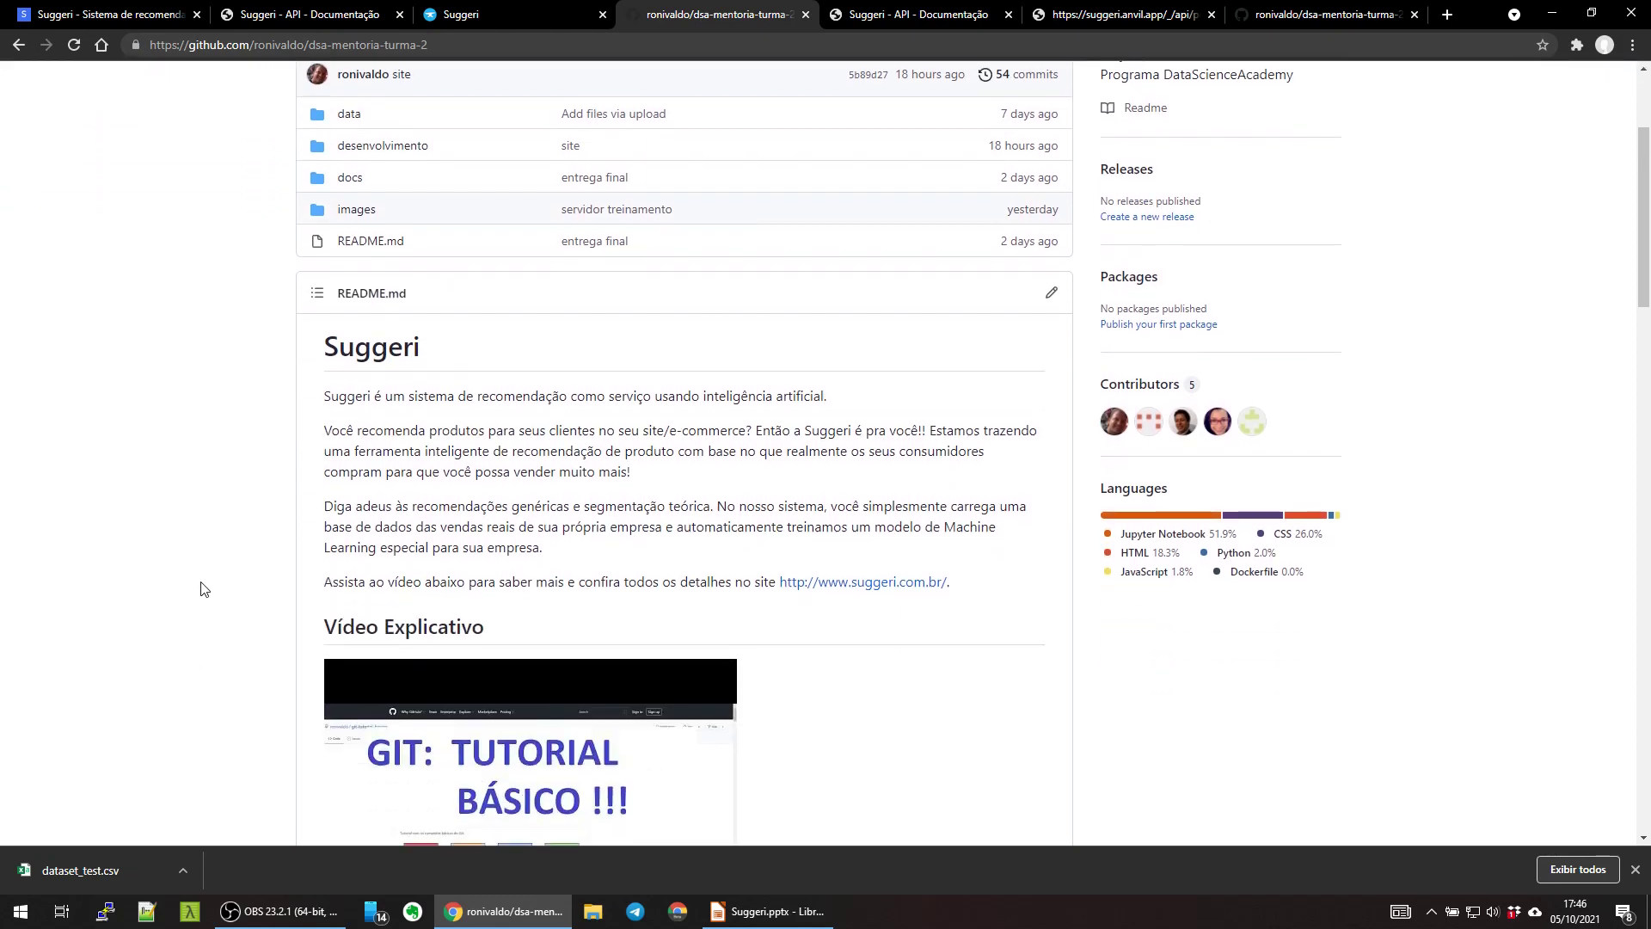
{"action": "scroll", "coordinate": [295, 538], "scroll_direction": "up", "scroll_amount": 3}
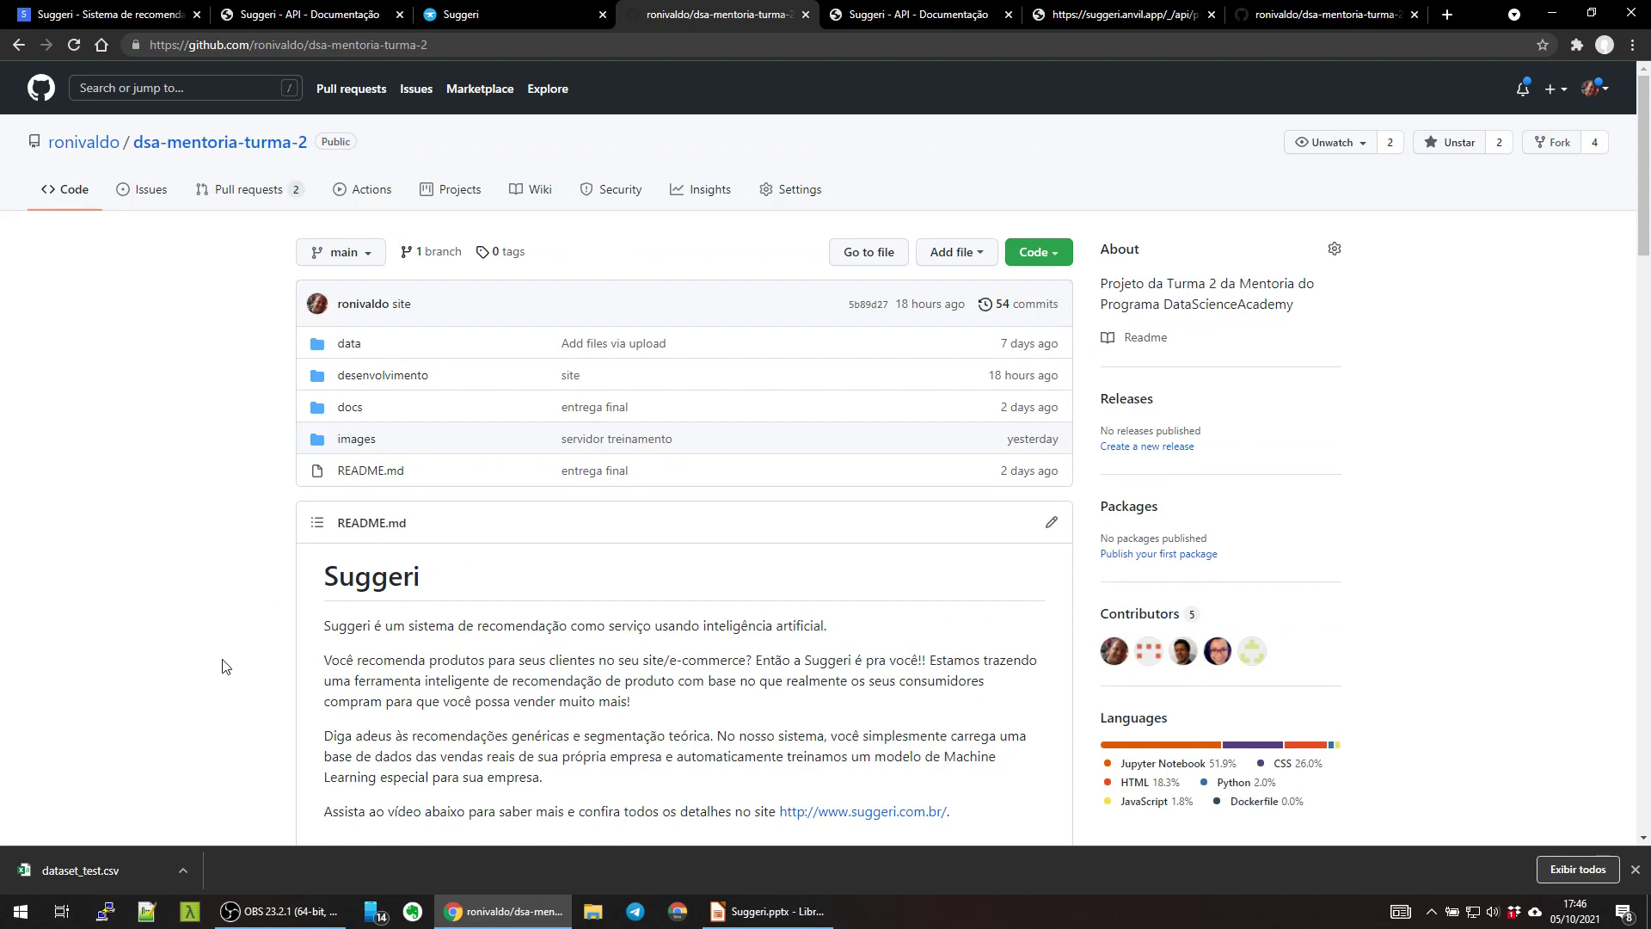
{"action": "scroll", "coordinate": [460, 522], "scroll_direction": "down", "scroll_amount": 3}
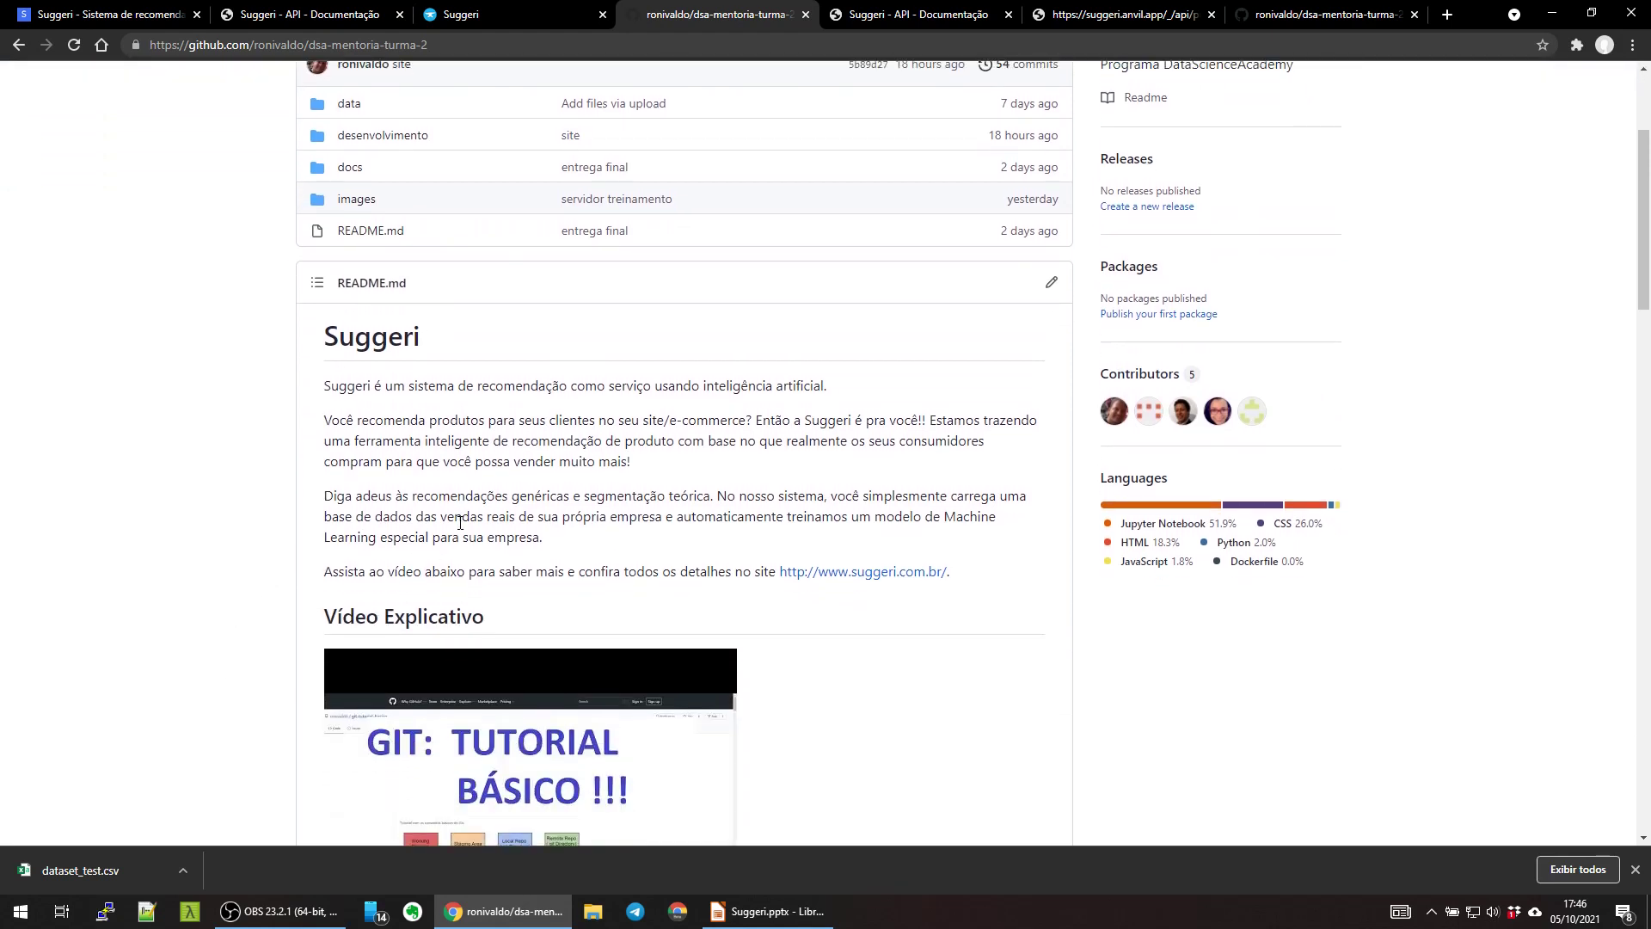
{"action": "scroll", "coordinate": [460, 522], "scroll_direction": "down", "scroll_amount": 2}
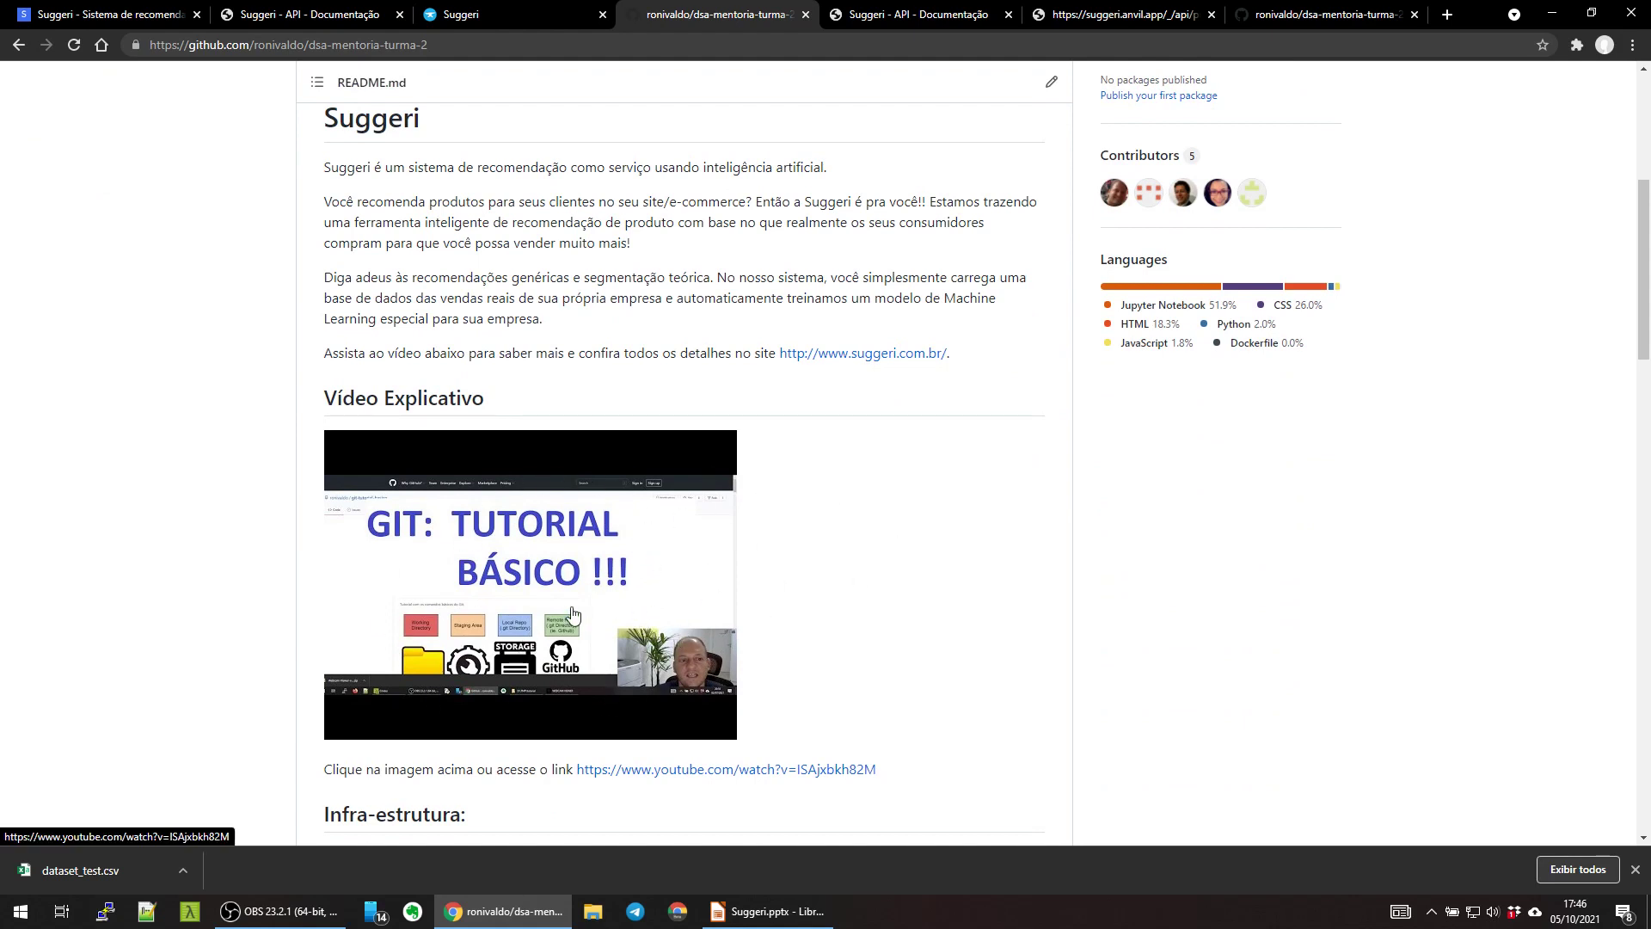
{"action": "scroll", "coordinate": [574, 613], "scroll_direction": "down", "scroll_amount": 2}
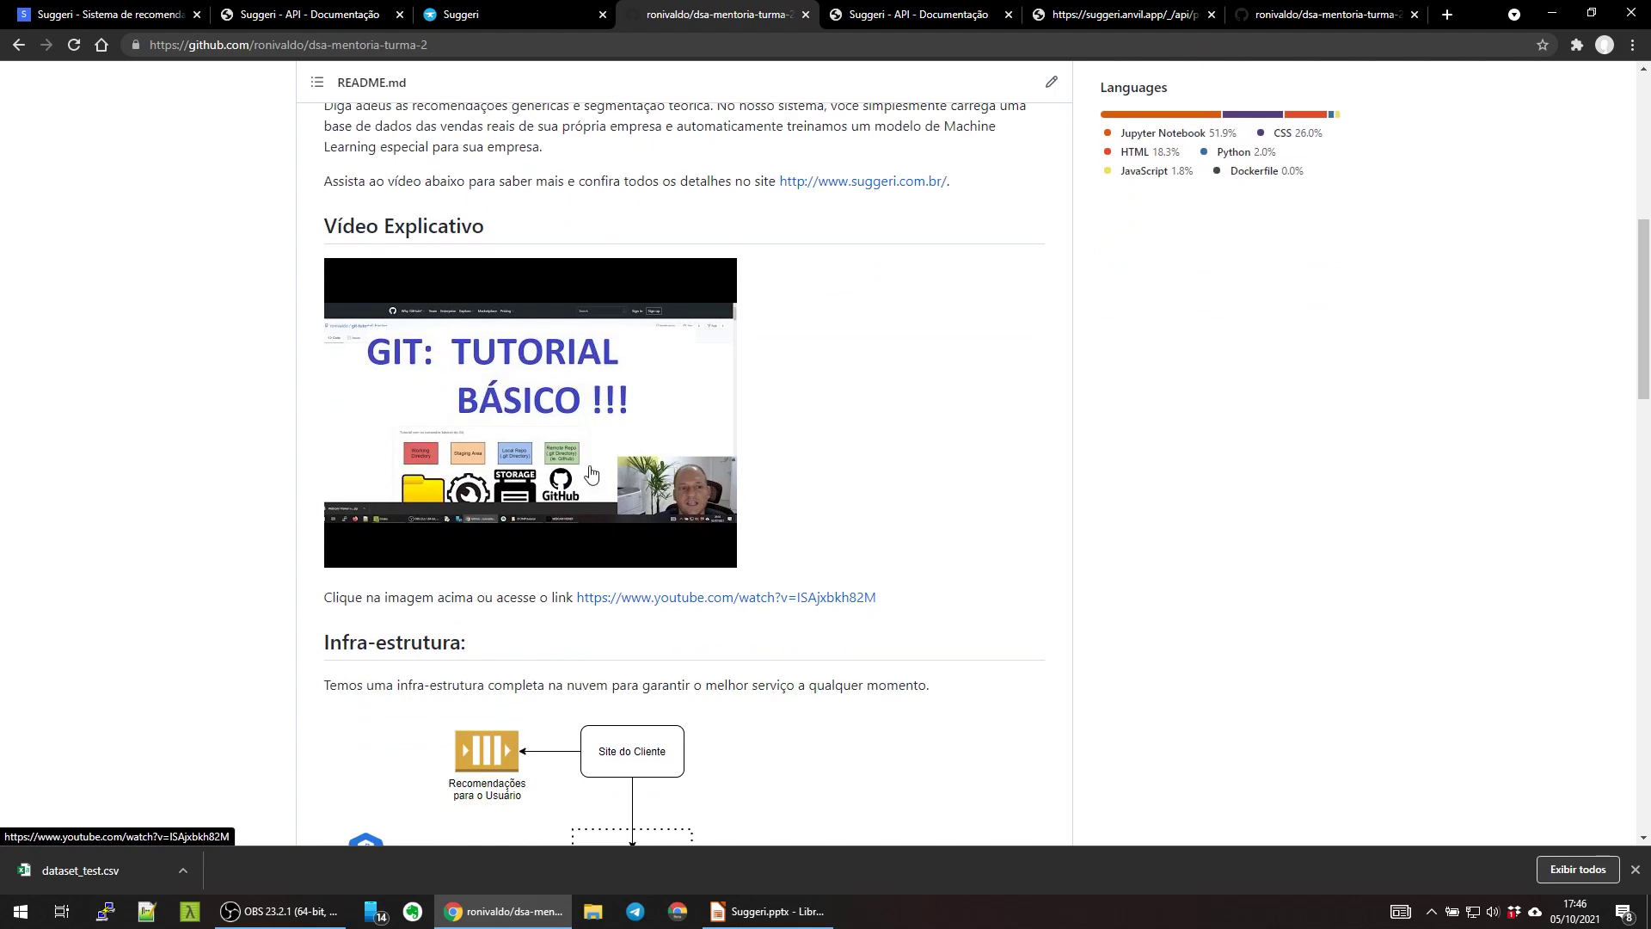
{"action": "scroll", "coordinate": [947, 472], "scroll_direction": "down", "scroll_amount": 4}
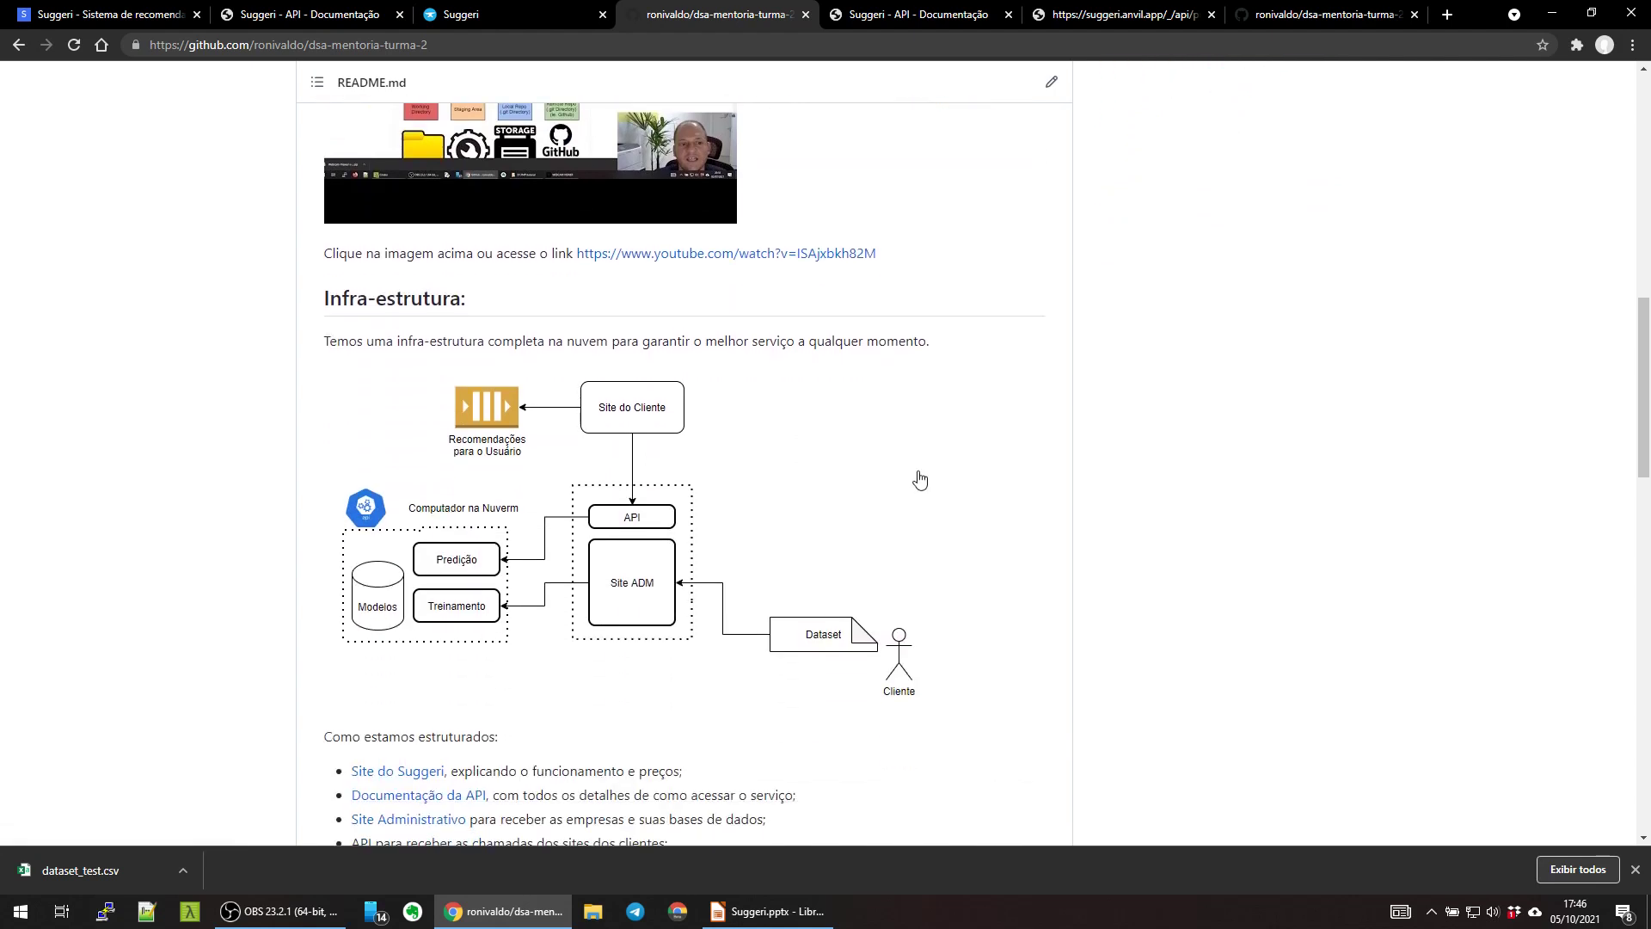